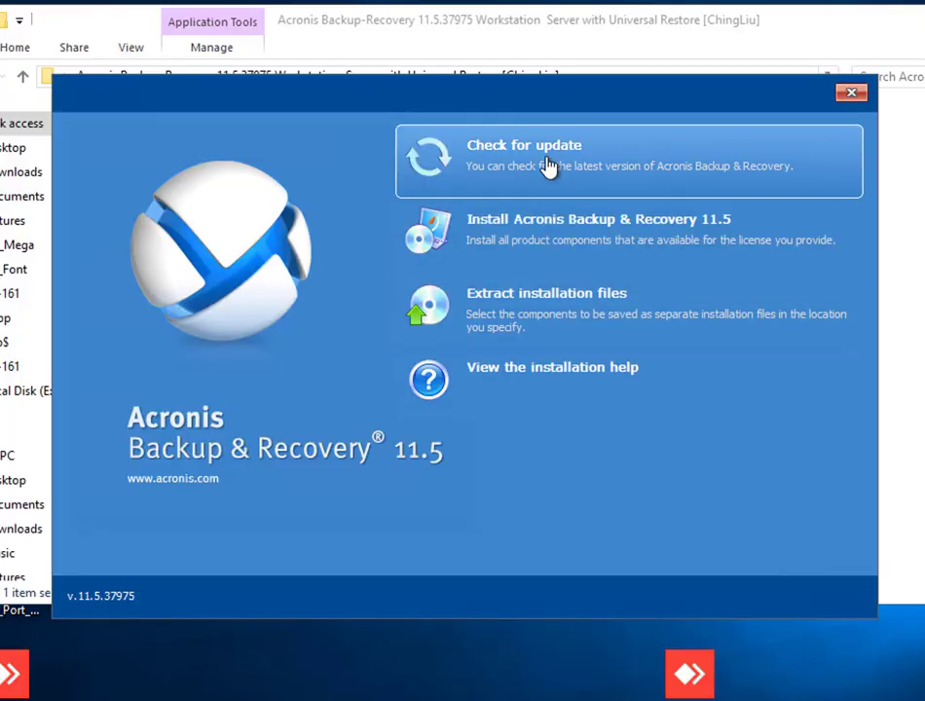
- Start the Acronis Backup & Recovery 11.5 installation, accepting the license agreement, the free trial mode and the default install folder
{"action": "left_click", "coordinate": [549, 167]}
{"action": "left_click", "coordinate": [531, 240]}
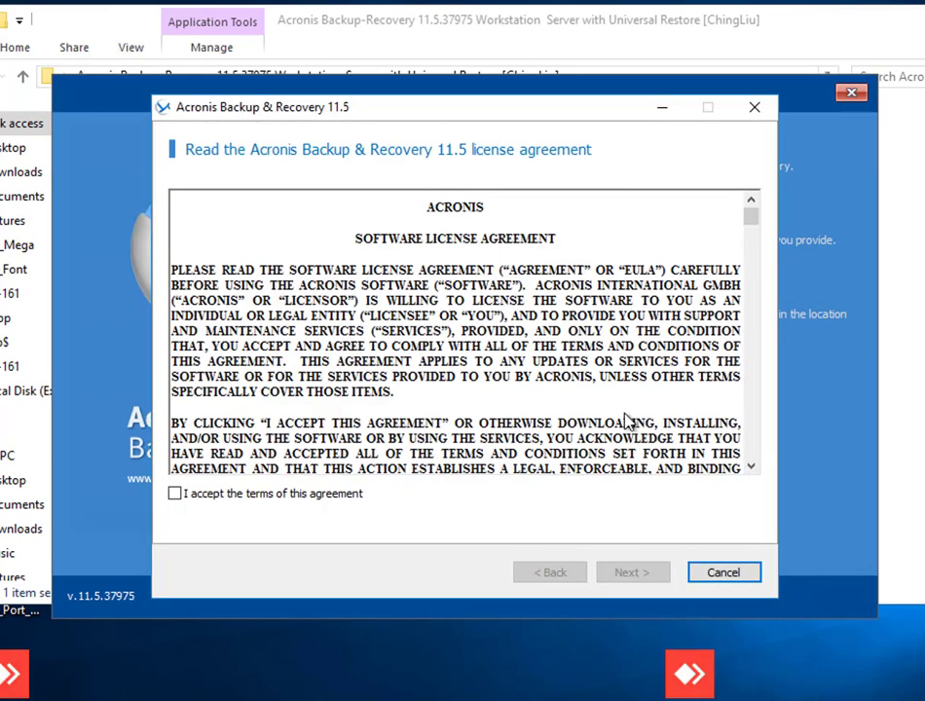
{"action": "left_click", "coordinate": [314, 495]}
{"action": "left_click", "coordinate": [621, 575]}
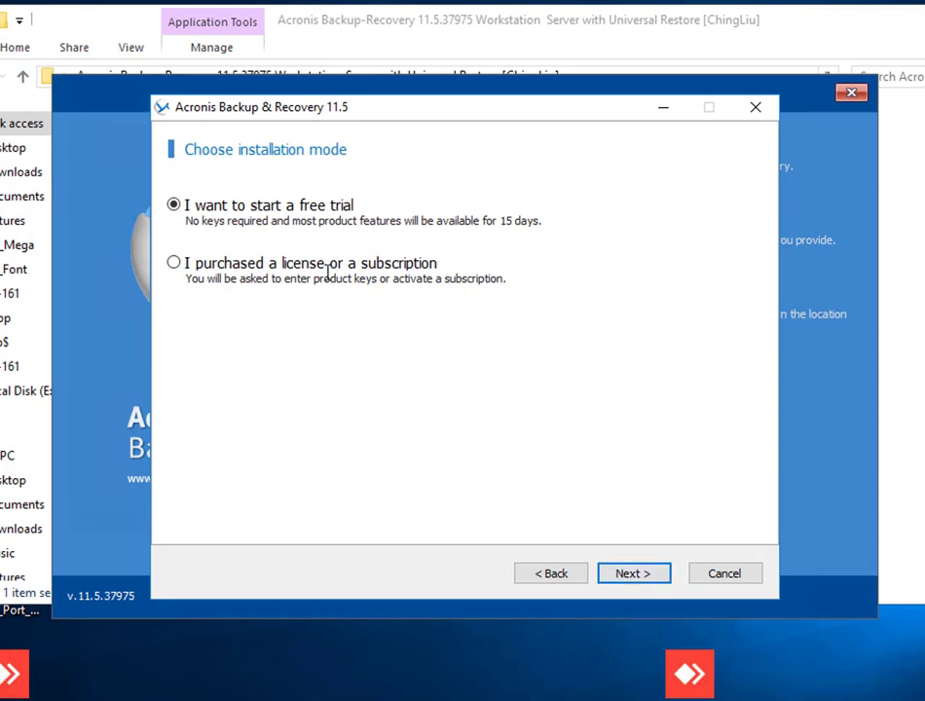
{"action": "left_click", "coordinate": [632, 572]}
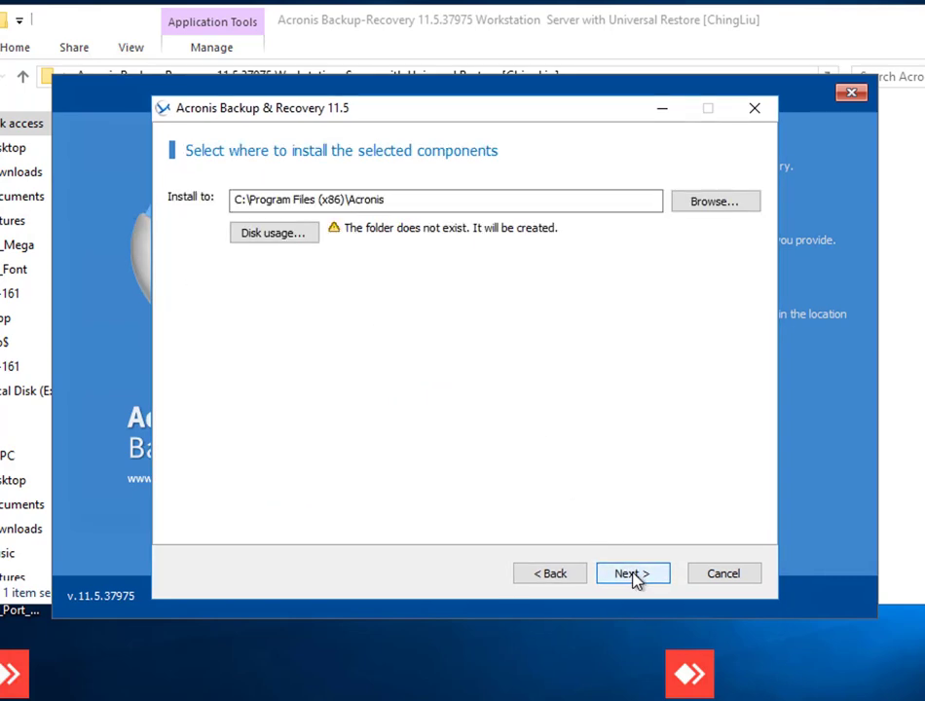
{"action": "left_click", "coordinate": [631, 573]}
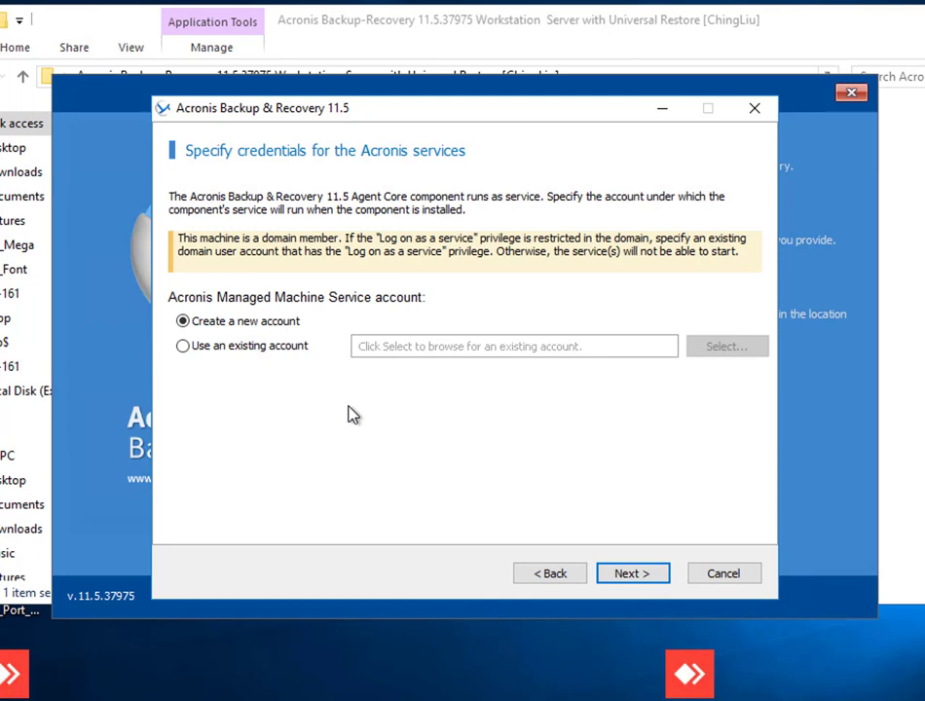
- Run the Acronis Managed Machine Service under the existing user account, entering the account password and granting the required service logon permission
{"action": "left_click", "coordinate": [208, 349]}
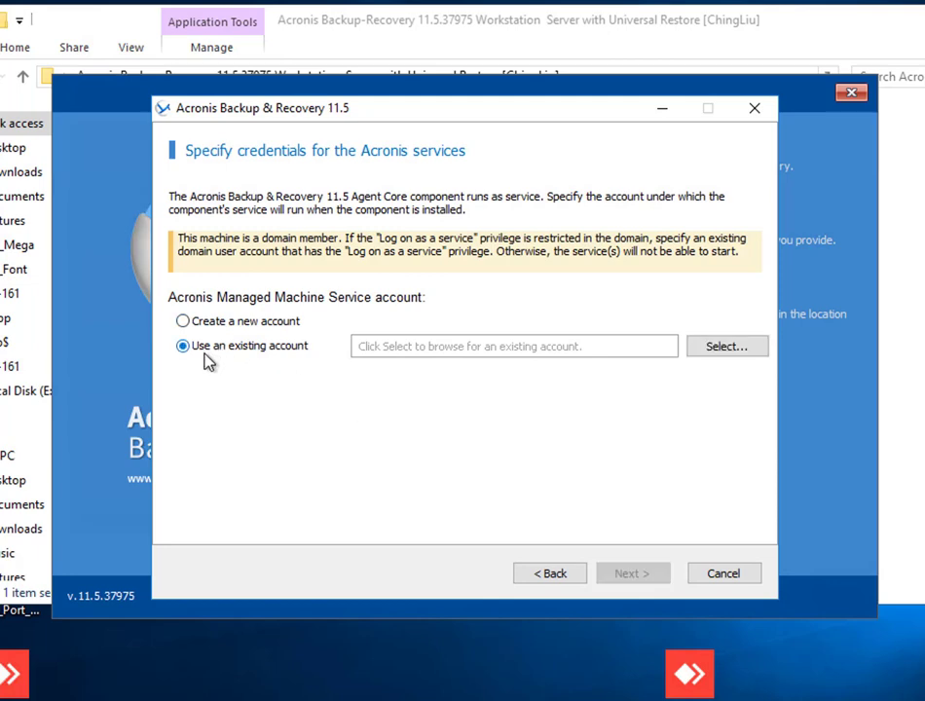
{"action": "left_click", "coordinate": [719, 347]}
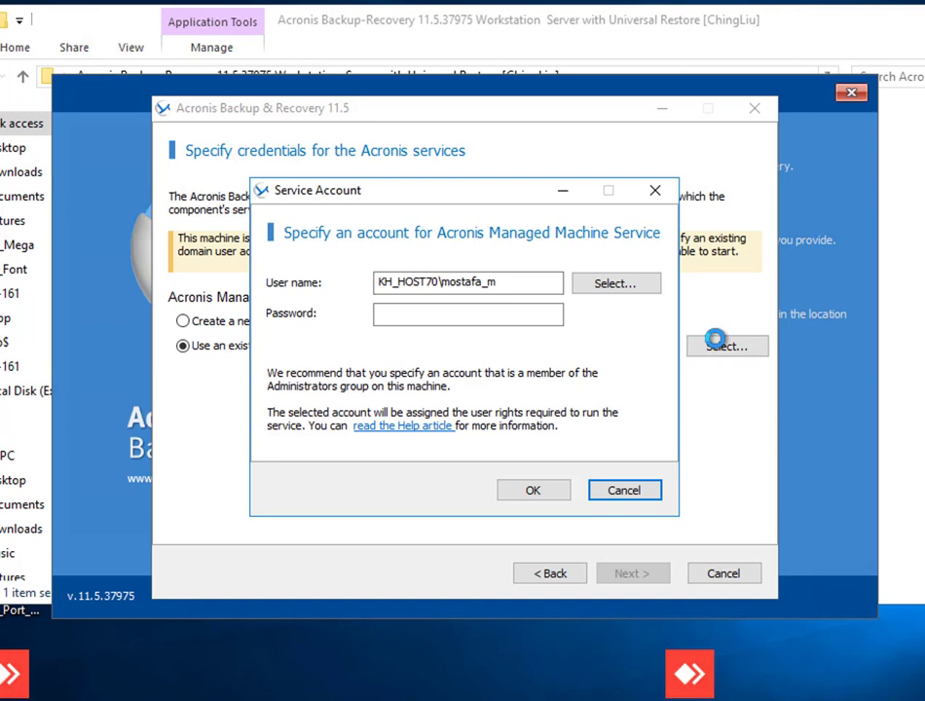
{"action": "left_click", "coordinate": [493, 315]}
{"action": "type", "text": "•••"}
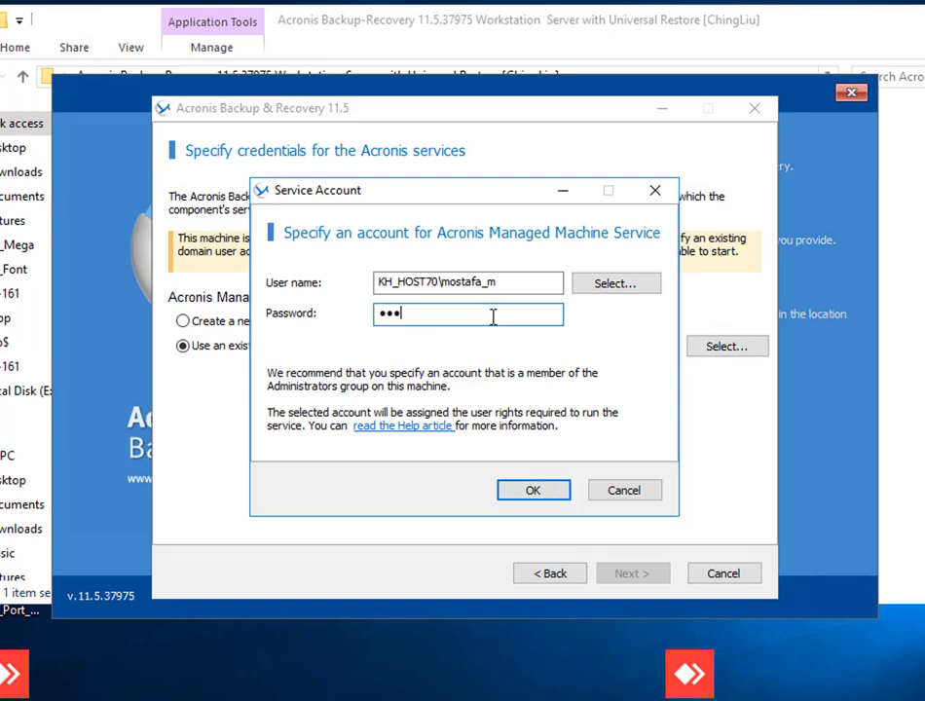
{"action": "type", "text": "•••••••••••••••"}
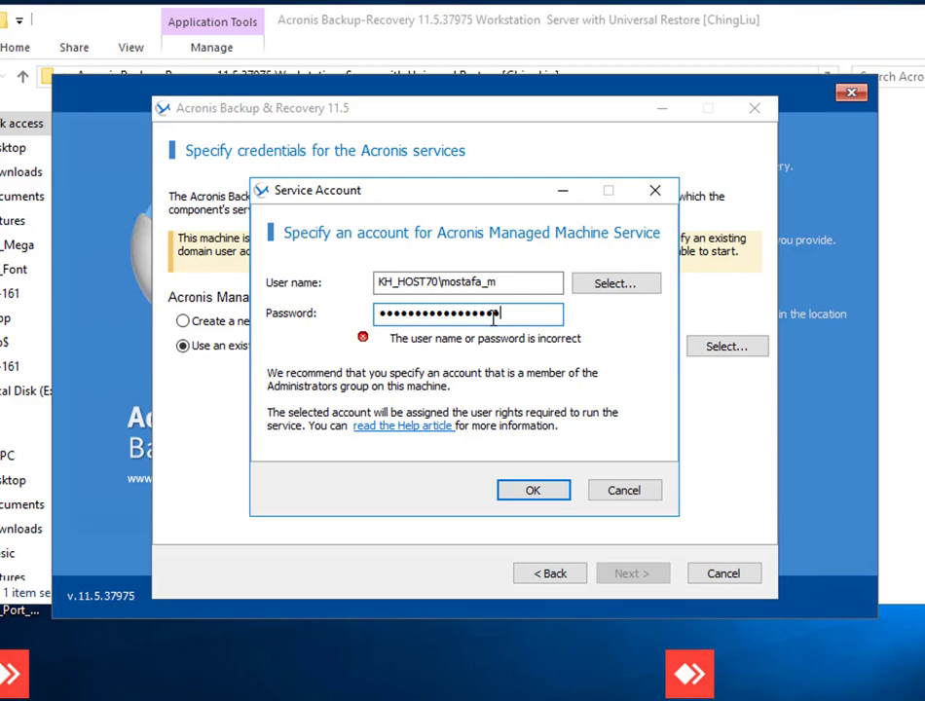
{"action": "type", "text": "•••••"}
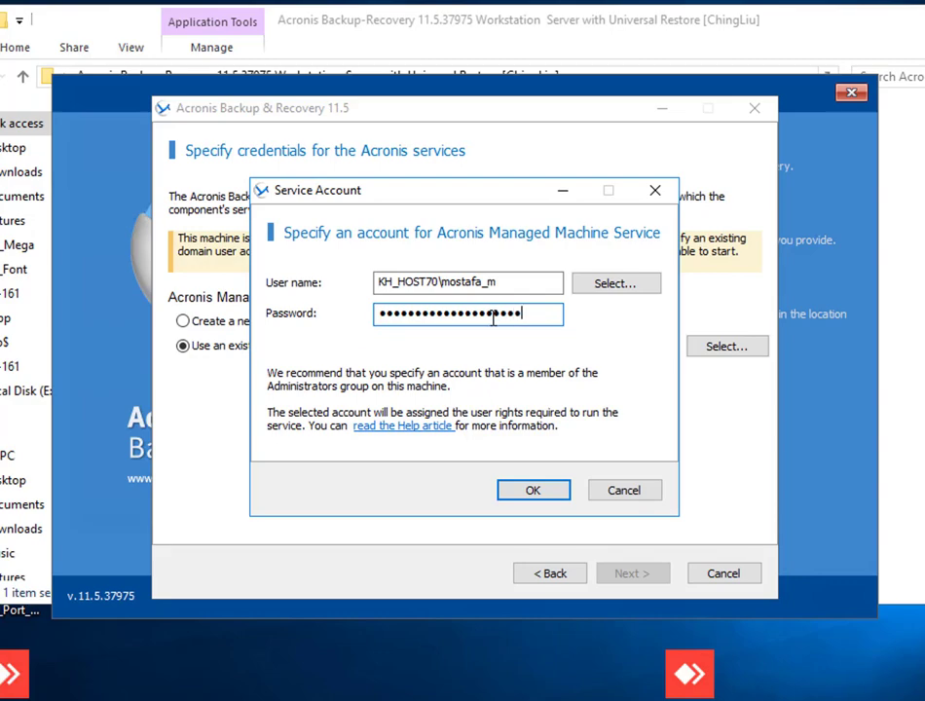
{"action": "key", "text": "Return"}
{"action": "key", "text": "Left"}
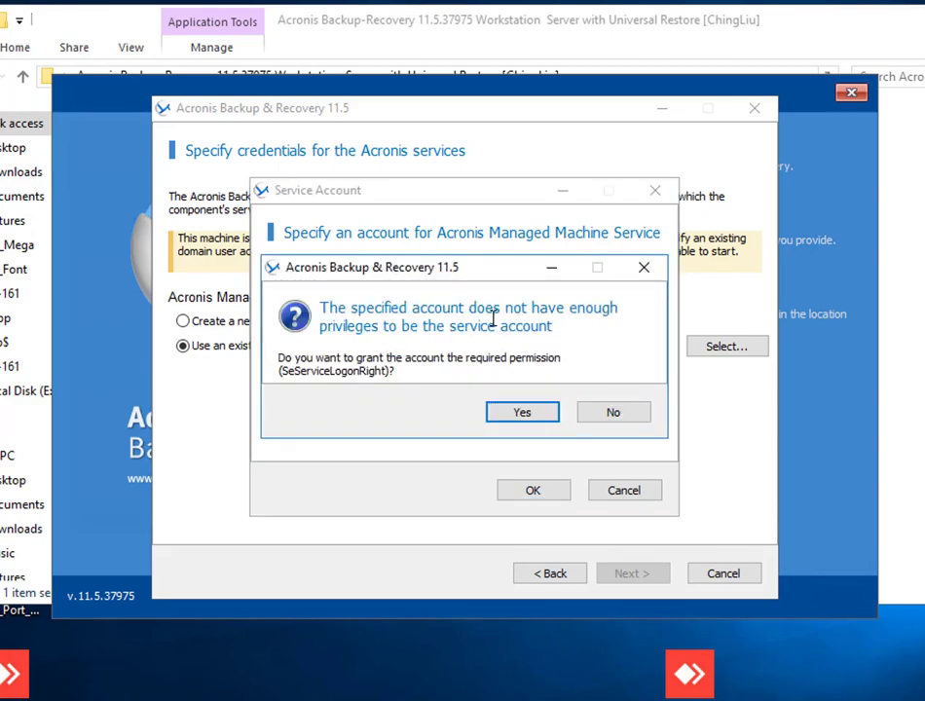
{"action": "key", "text": "Return"}
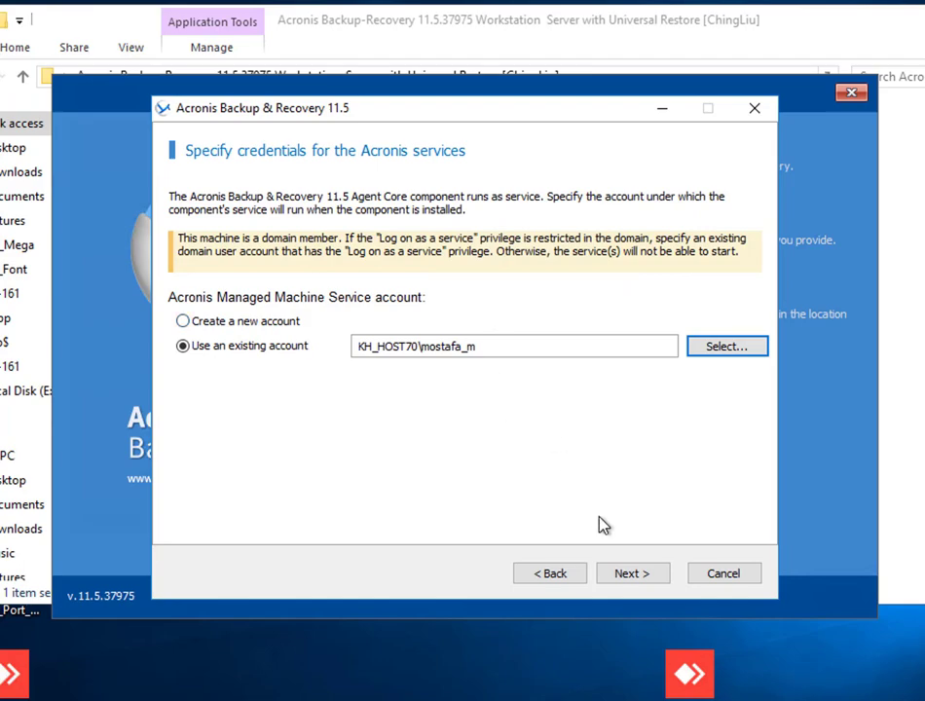
{"action": "left_click", "coordinate": [634, 584]}
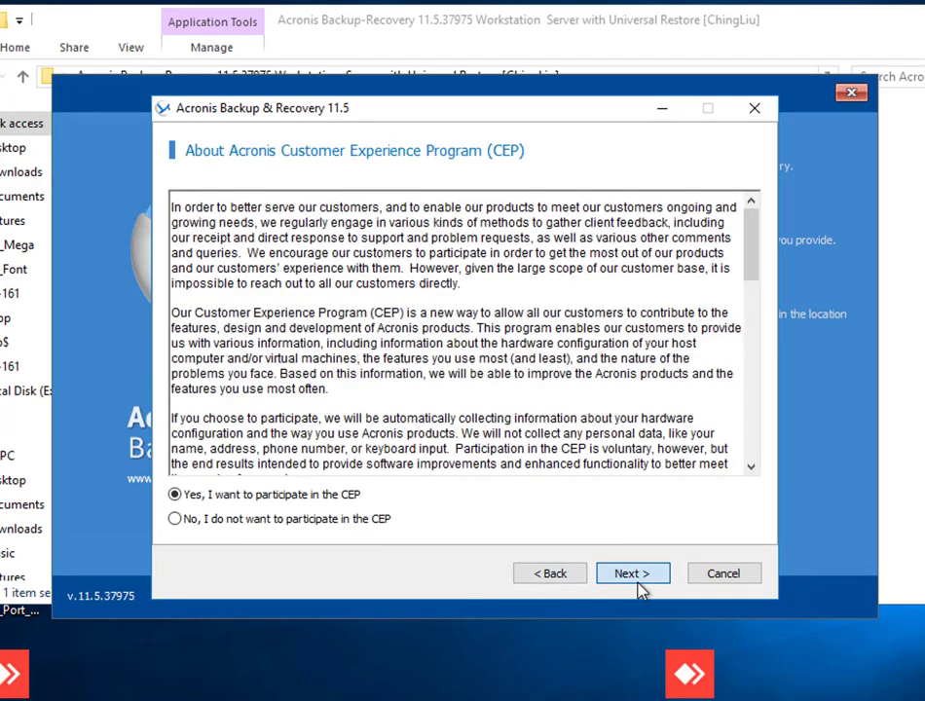
- Keep participation in the Customer Experience Program, install the components, and close the installer once the installation has completed
{"action": "left_click", "coordinate": [638, 580]}
{"action": "left_click", "coordinate": [643, 588]}
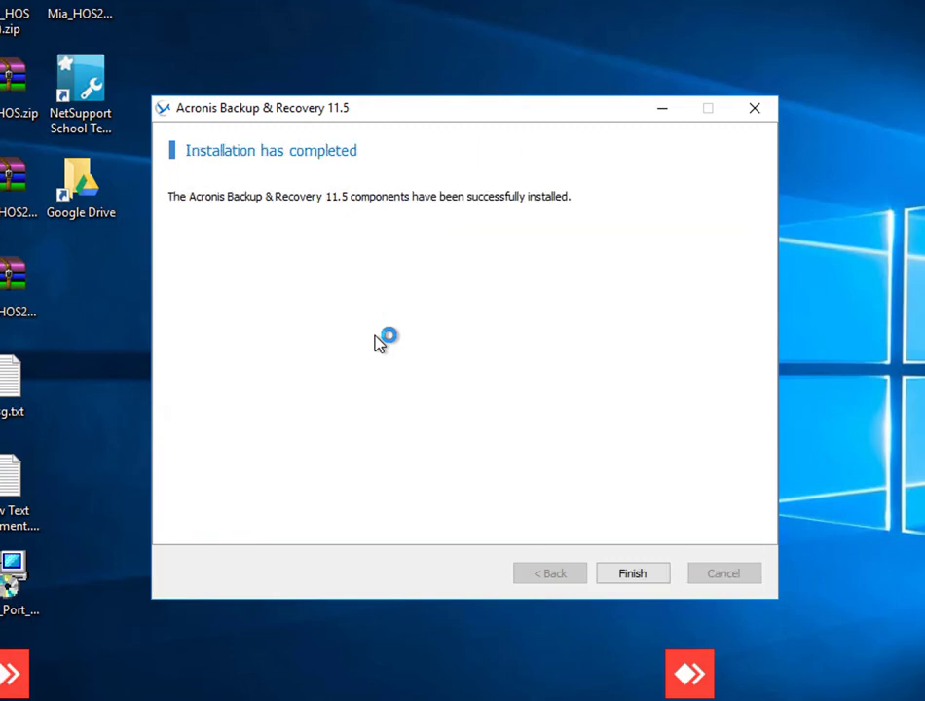
{"action": "left_click", "coordinate": [669, 575]}
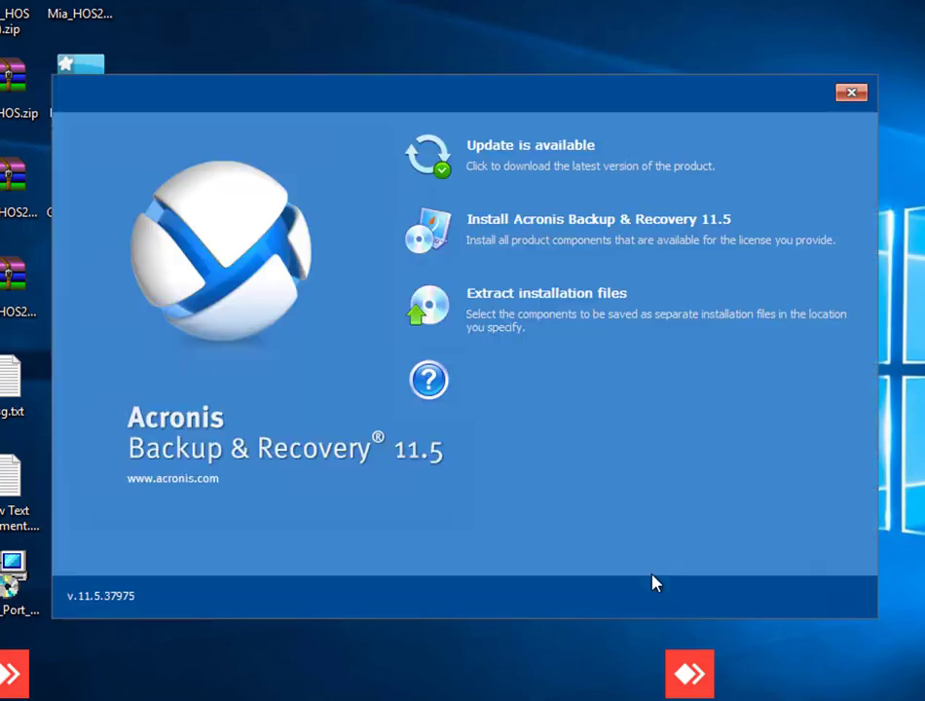
{"action": "left_click", "coordinate": [855, 94]}
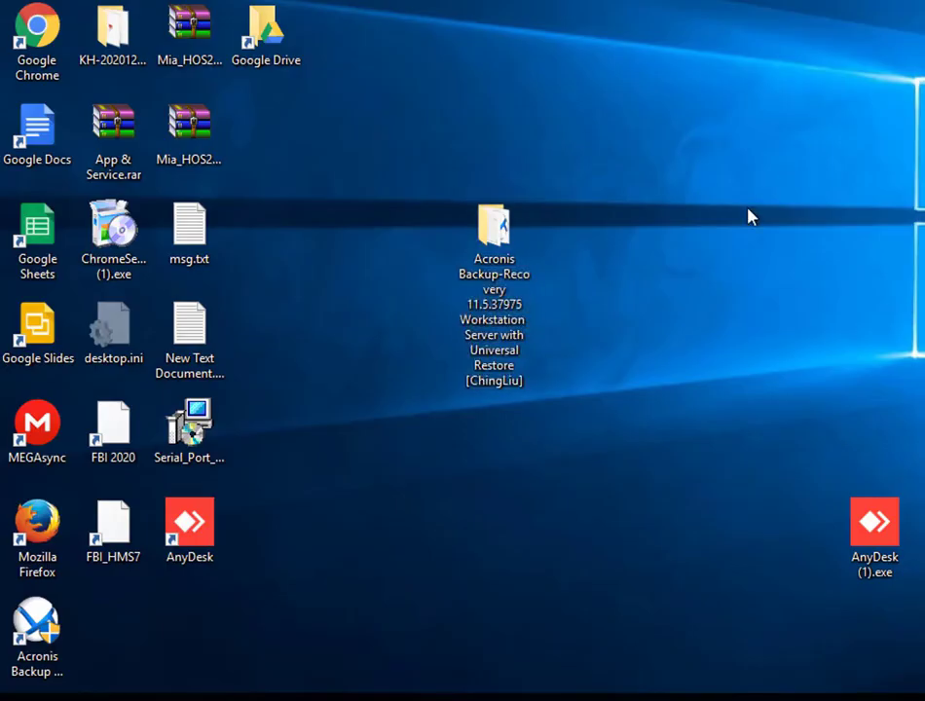
- Launch the Acronis Backup & Recovery 11.5 management console with administrator permission and dismiss the update and trial registration windows
{"action": "double_click", "coordinate": [29, 668]}
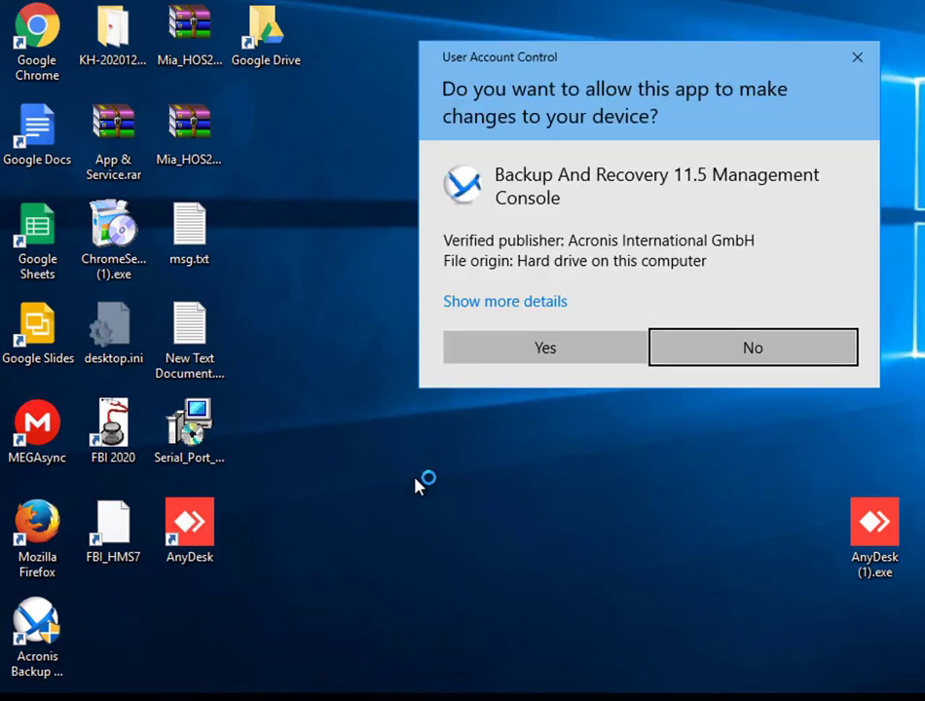
{"action": "left_click", "coordinate": [550, 351]}
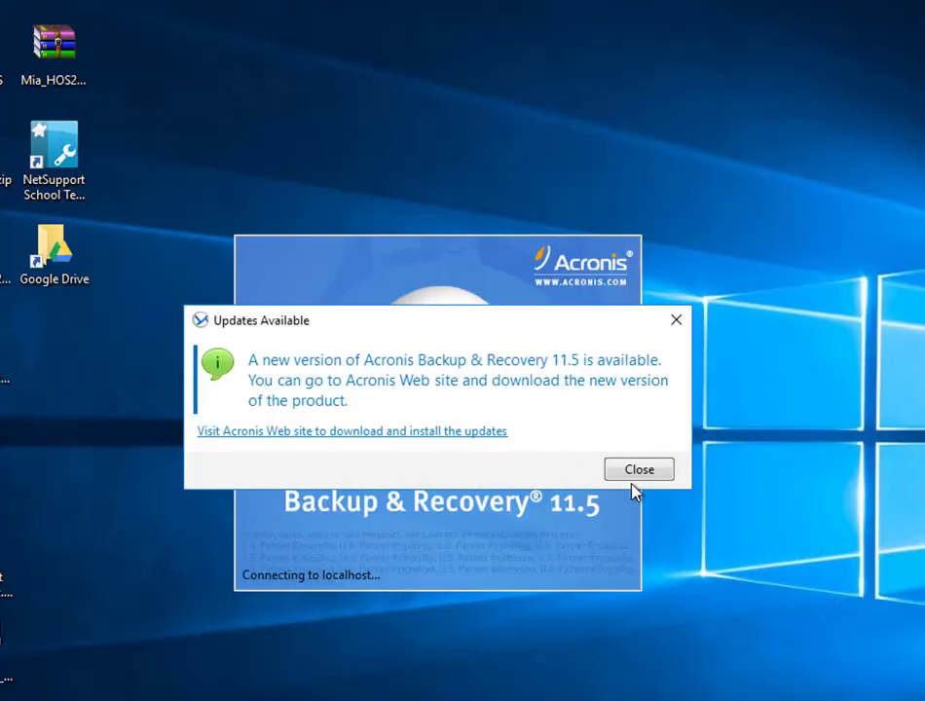
{"action": "left_click", "coordinate": [635, 477]}
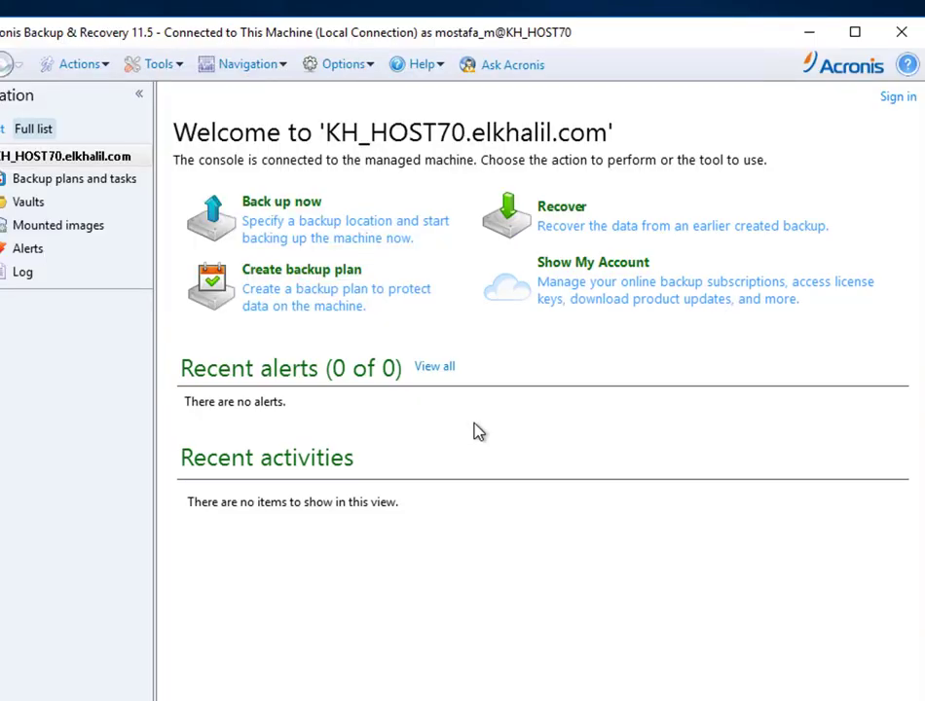
{"action": "left_click", "coordinate": [468, 66]}
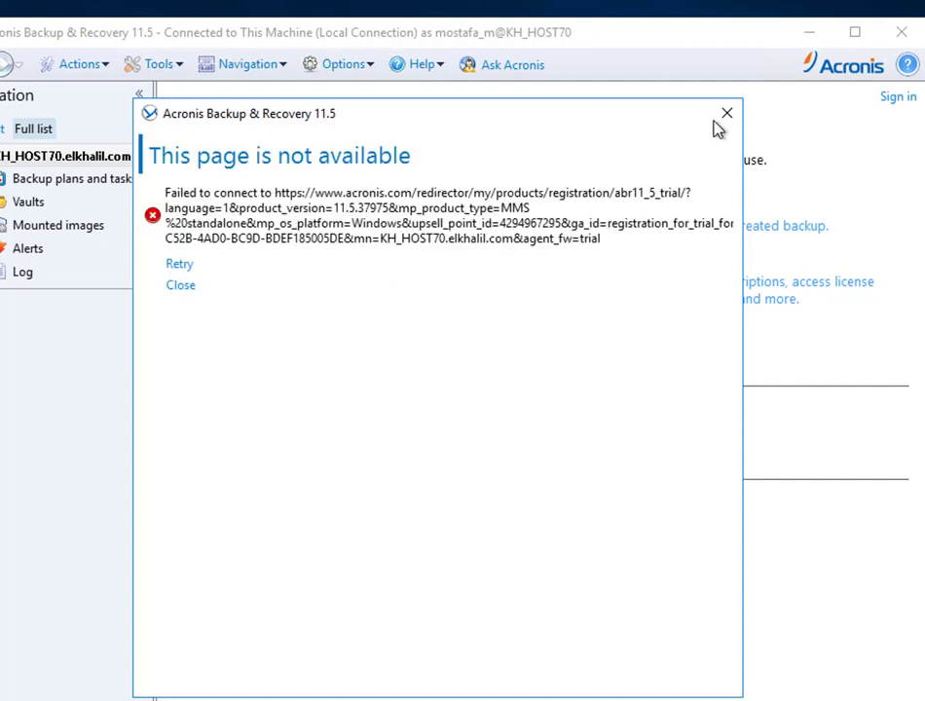
{"action": "left_click", "coordinate": [723, 116]}
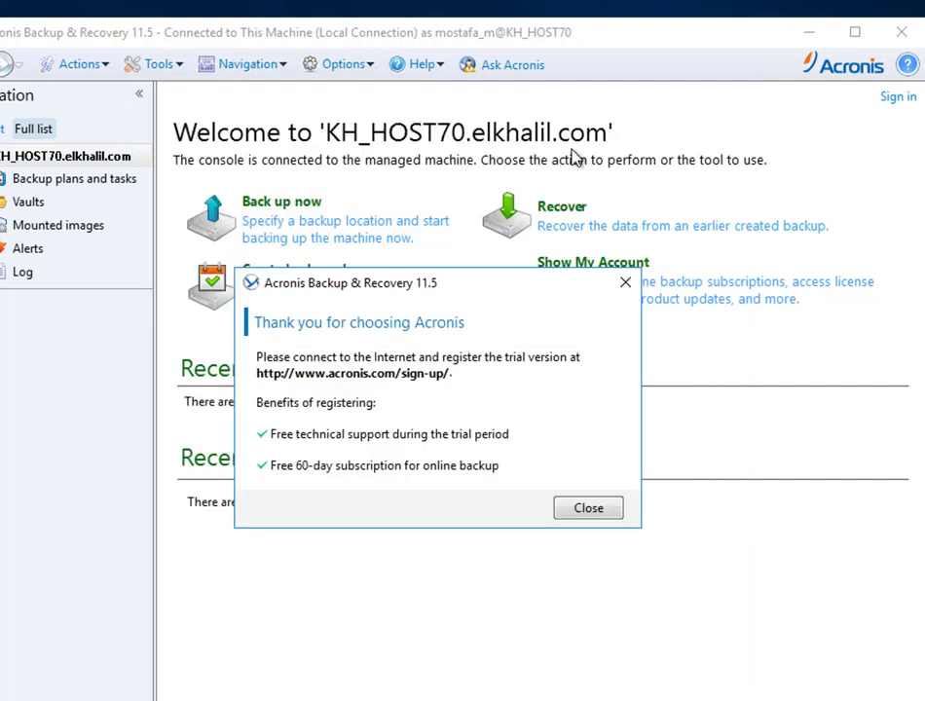
{"action": "left_click", "coordinate": [625, 282]}
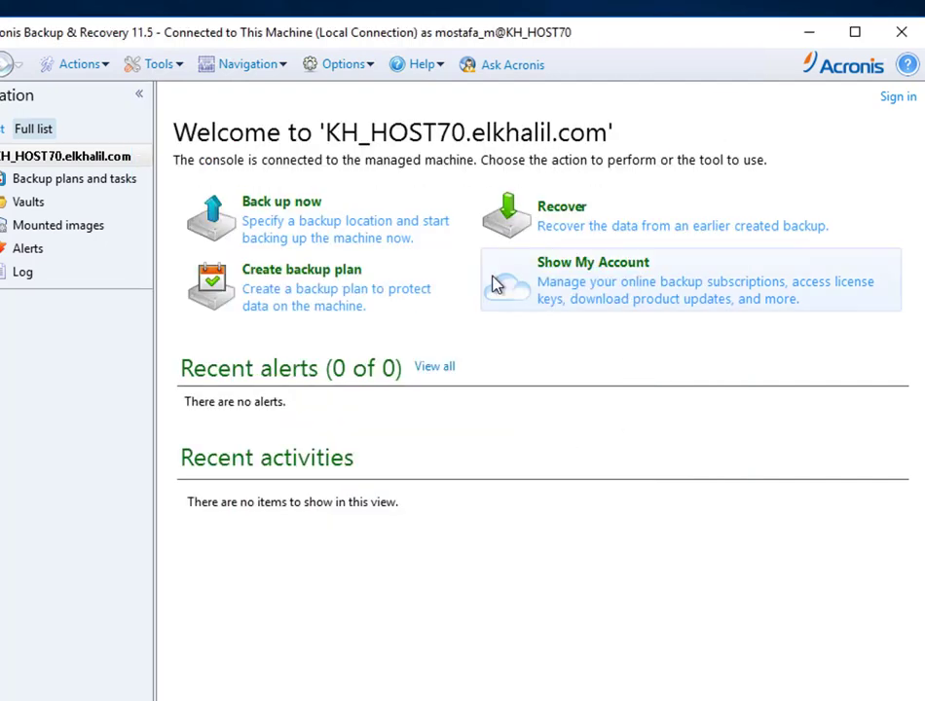
- Enter the product license key to switch from the trial to the Advanced Server Multi-Platform license with Universal Restore, confirming the edition change
{"action": "left_click", "coordinate": [429, 66]}
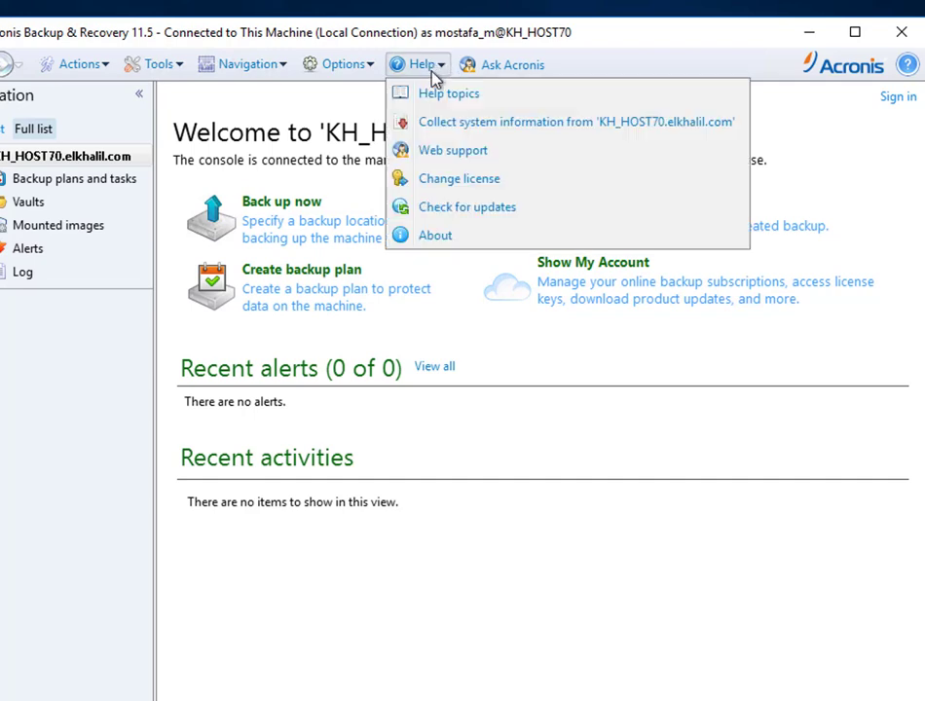
{"action": "left_click", "coordinate": [469, 181]}
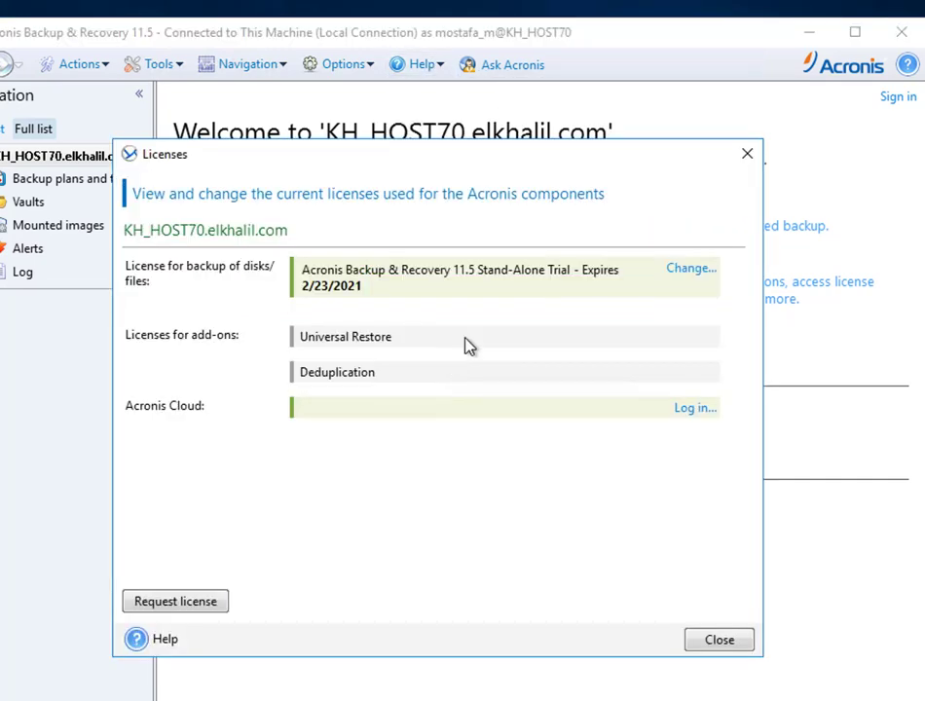
{"action": "left_click", "coordinate": [692, 271]}
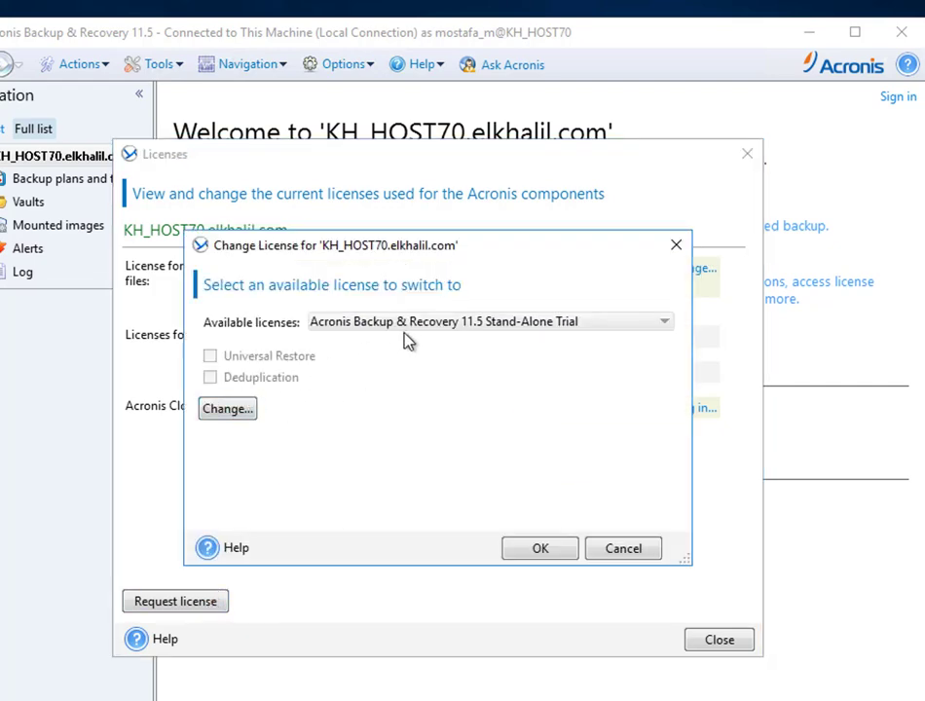
{"action": "left_click", "coordinate": [234, 411]}
{"action": "left_click", "coordinate": [219, 397]}
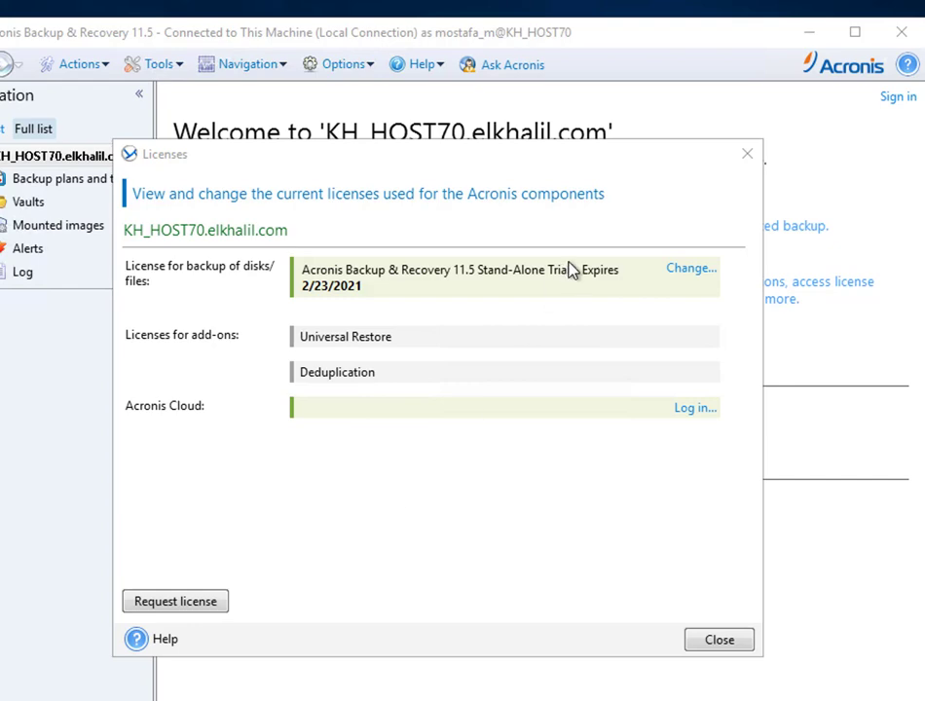
{"action": "left_click", "coordinate": [695, 272]}
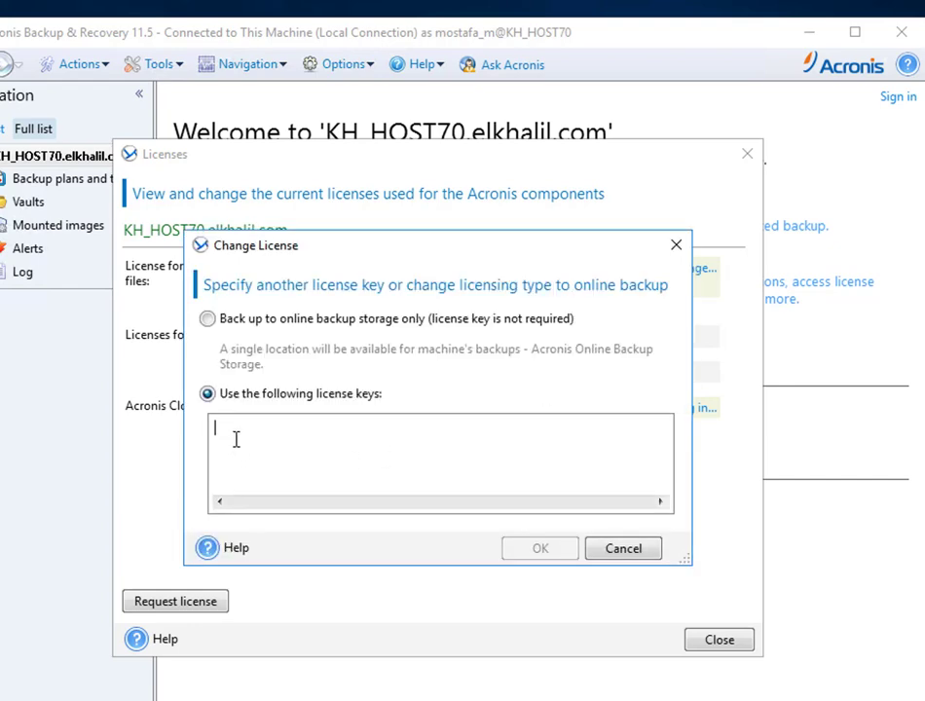
{"action": "key", "text": "ctrl+v"}
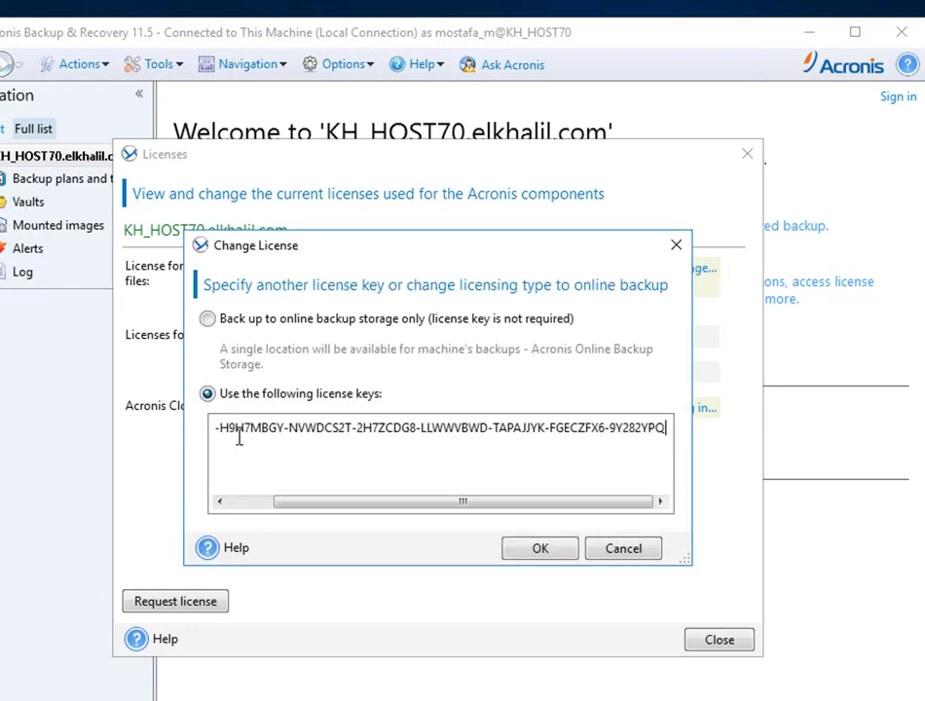
{"action": "left_click", "coordinate": [559, 552]}
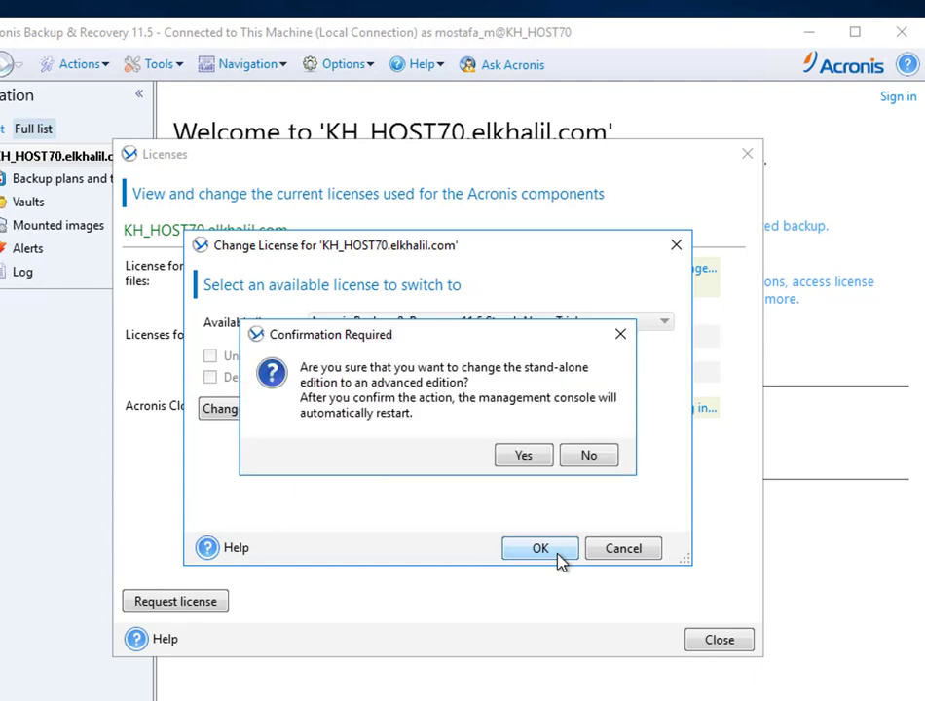
{"action": "left_click", "coordinate": [527, 458]}
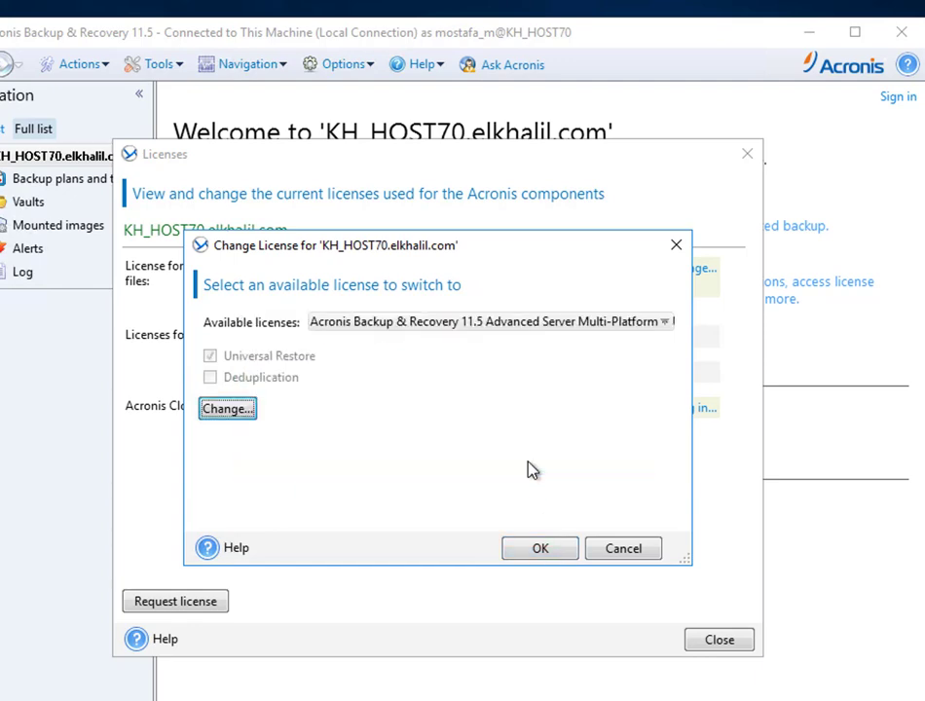
{"action": "left_click", "coordinate": [554, 552]}
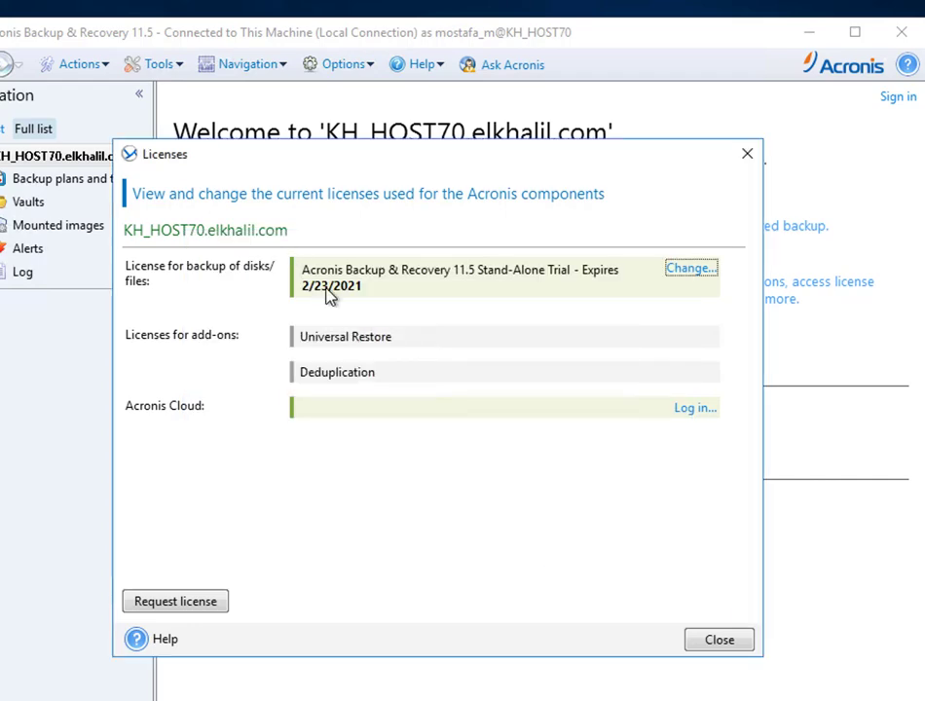
{"action": "left_click", "coordinate": [672, 272]}
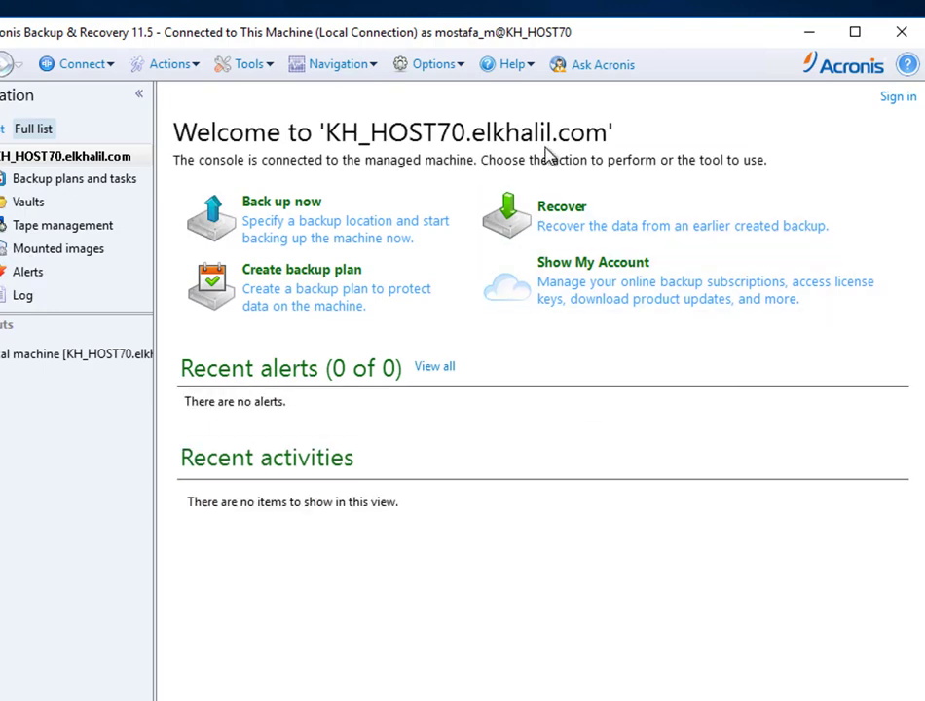
- Check the active product license in the program's About information and in the Licenses window
{"action": "left_click", "coordinate": [525, 66]}
{"action": "left_click", "coordinate": [534, 234]}
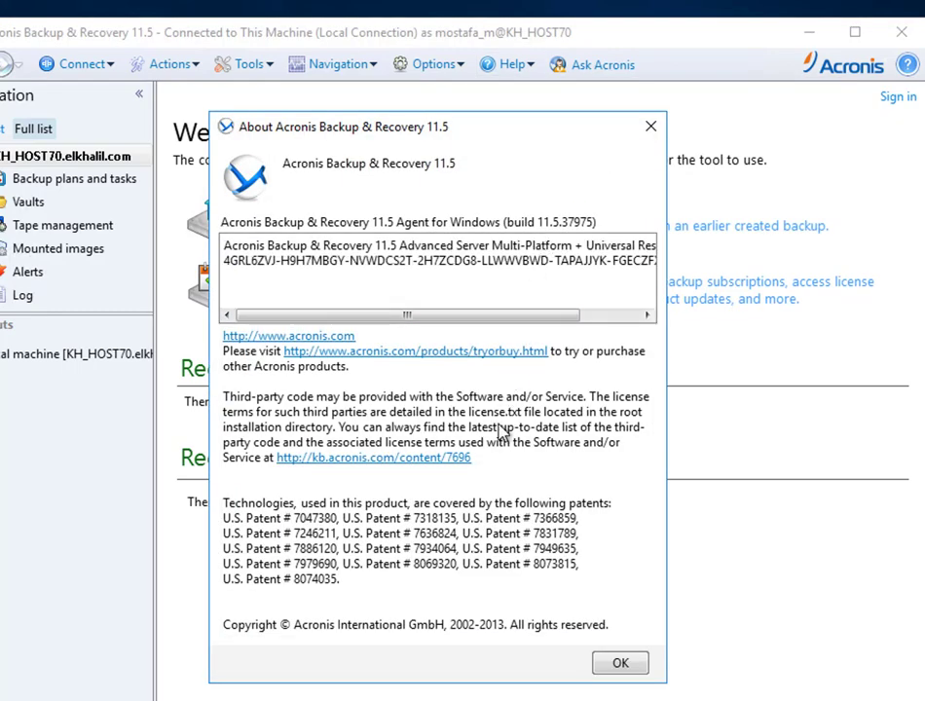
{"action": "left_click", "coordinate": [652, 127]}
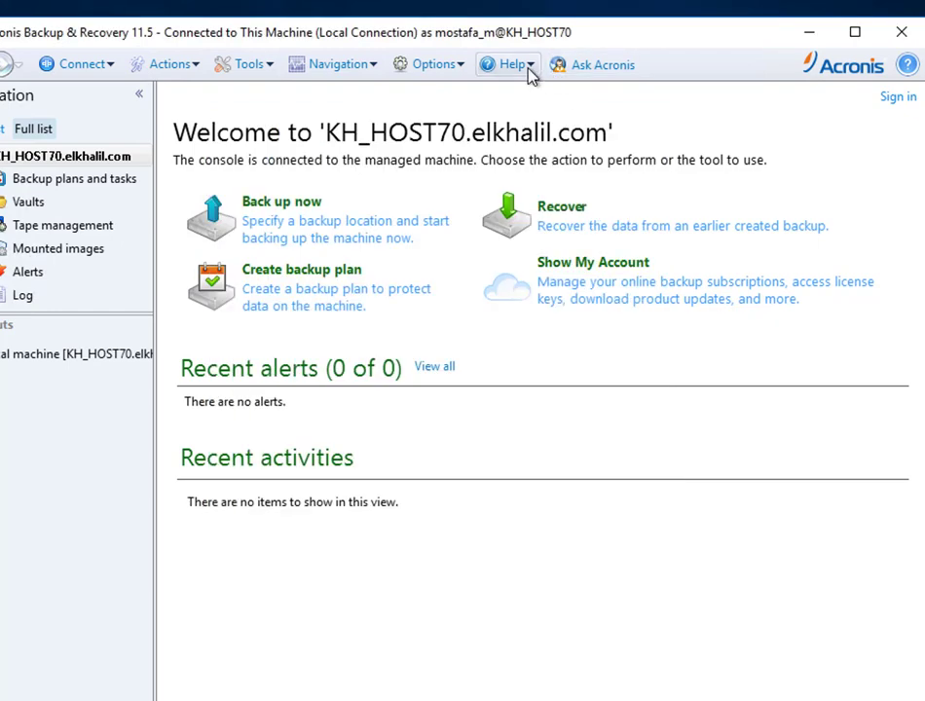
{"action": "left_click", "coordinate": [528, 66]}
{"action": "left_click", "coordinate": [546, 179]}
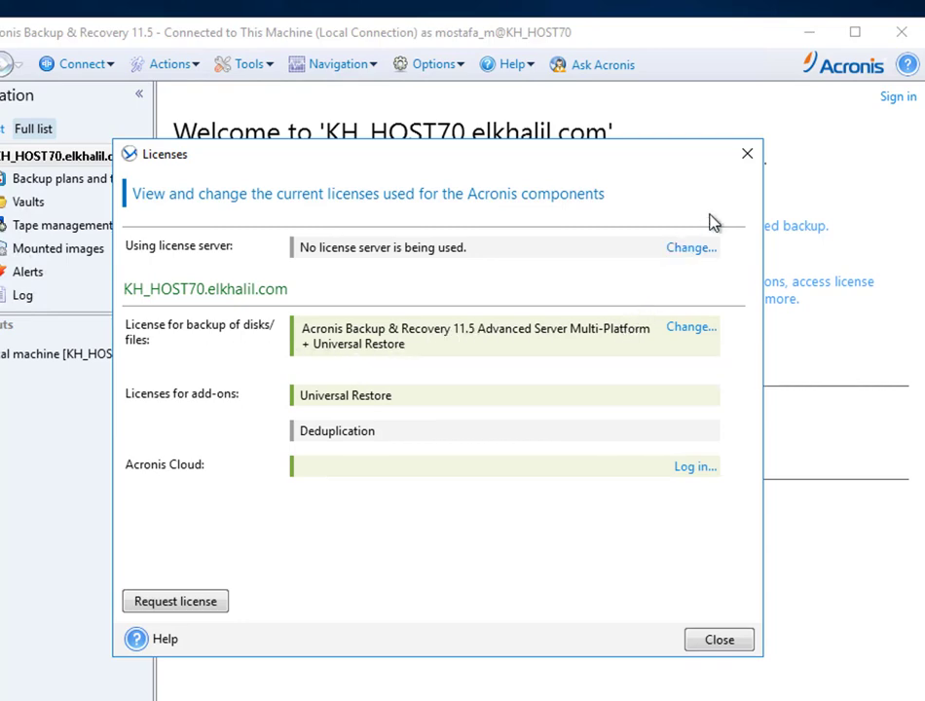
{"action": "left_click", "coordinate": [747, 156]}
- Start a new backup plan under Backup plans and tasks and set its data to back up to Files
{"action": "left_click", "coordinate": [66, 177]}
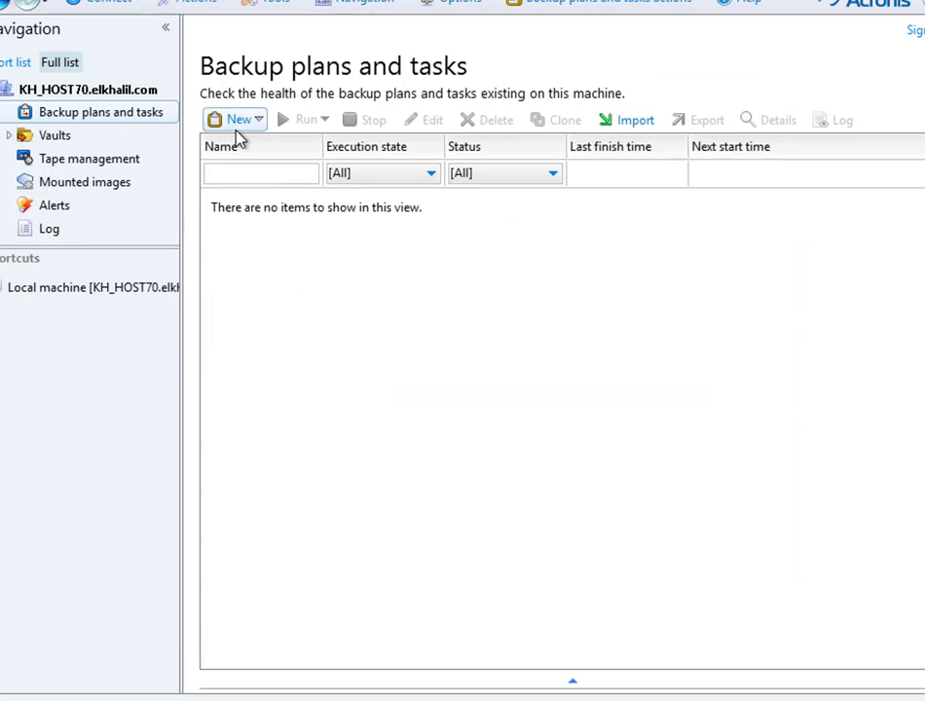
{"action": "left_click", "coordinate": [235, 130]}
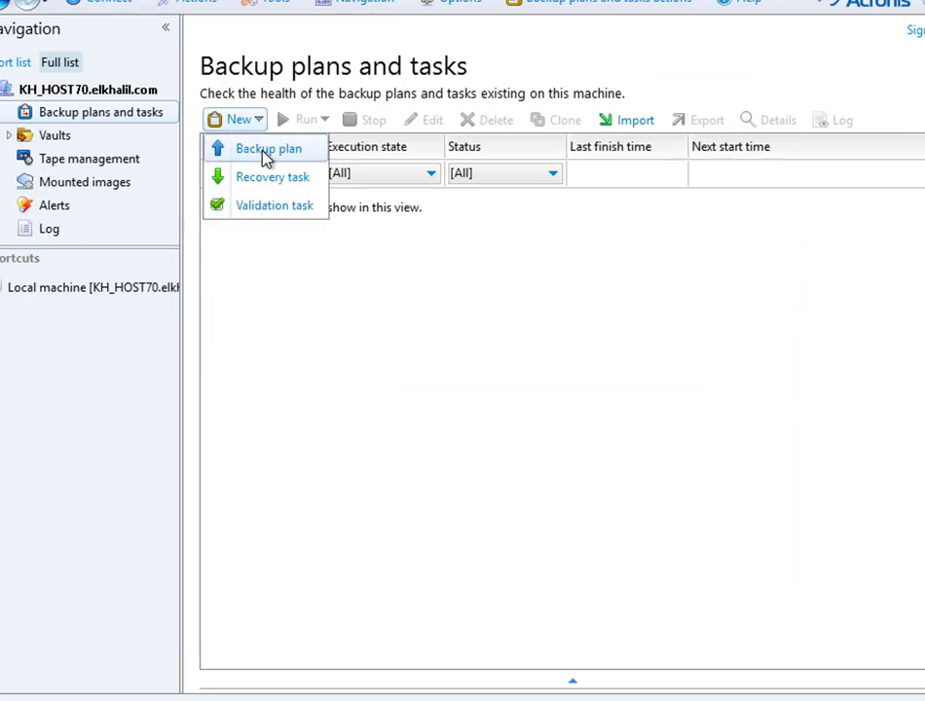
{"action": "left_click", "coordinate": [266, 151]}
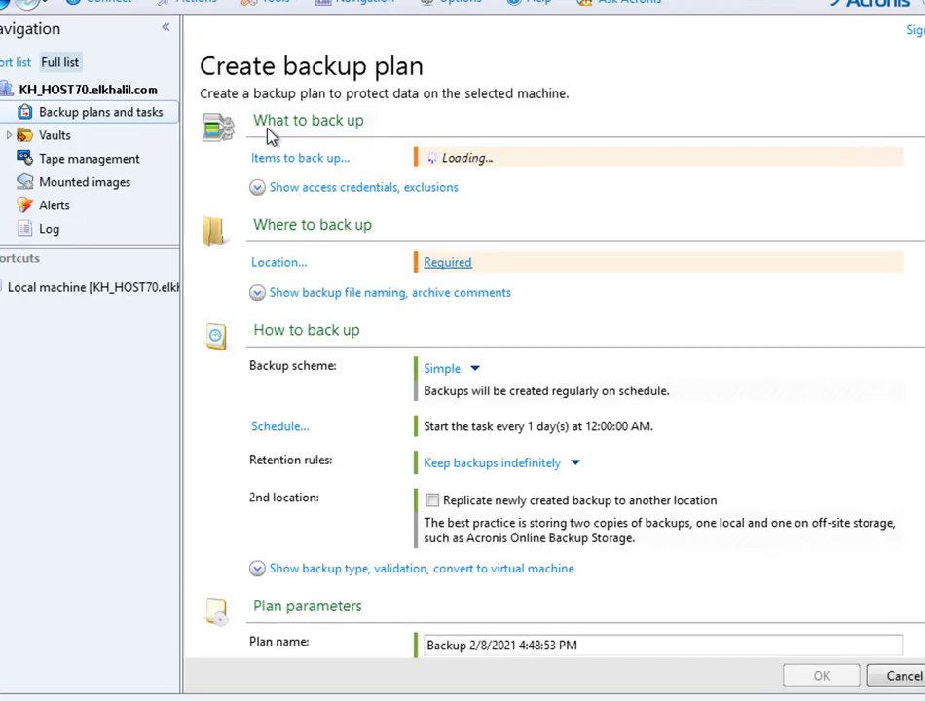
{"action": "left_click", "coordinate": [288, 163]}
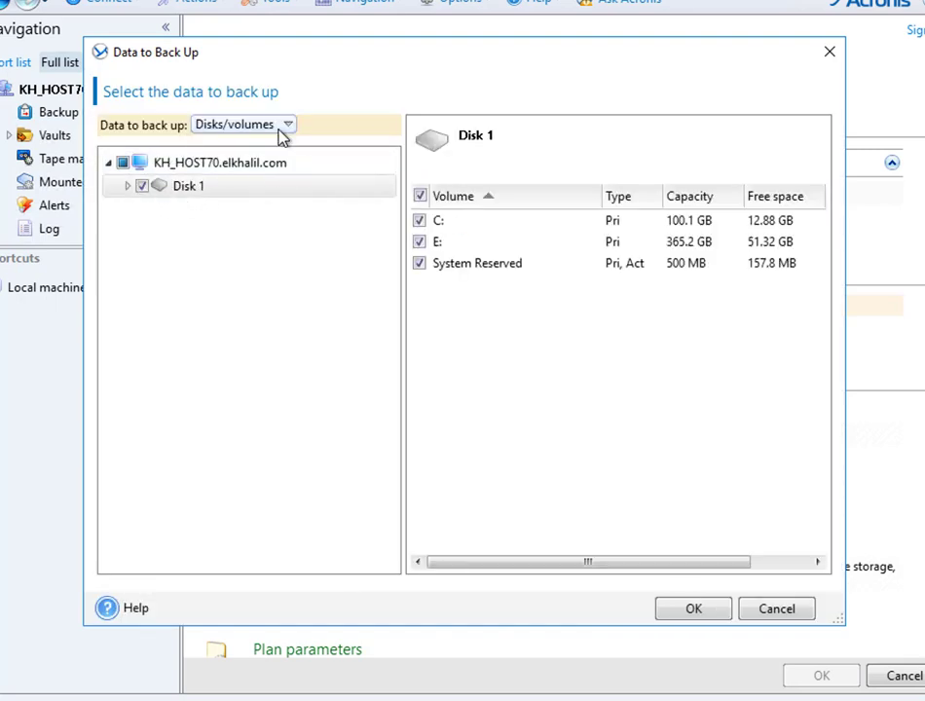
{"action": "left_click", "coordinate": [281, 128]}
{"action": "left_click", "coordinate": [226, 163]}
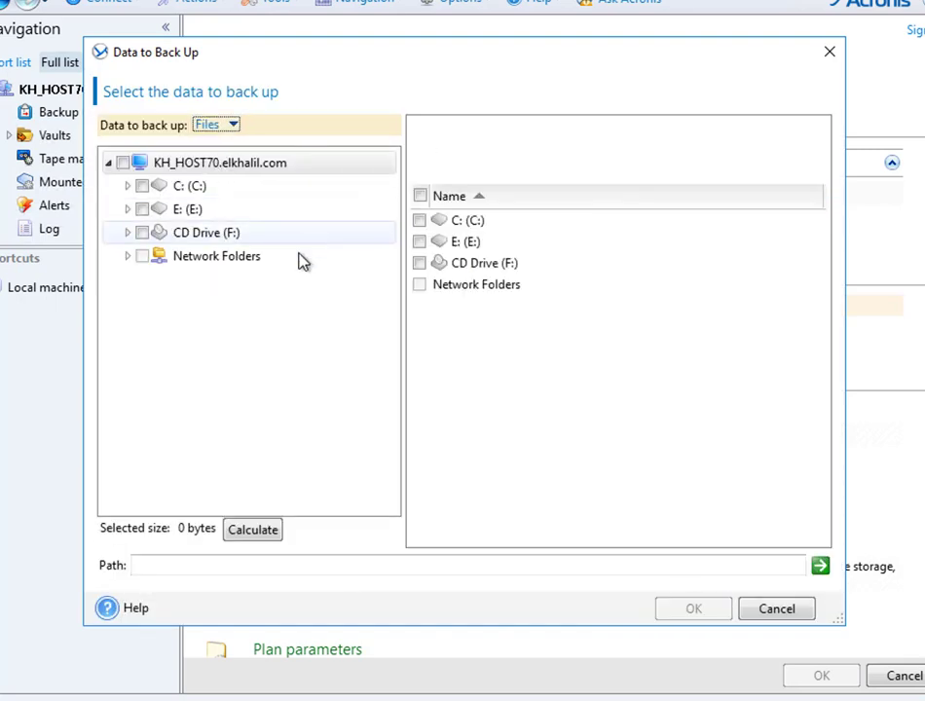
- Expand the ELKHALIL group under Network Folders and request the path \\server as the backup source
{"action": "left_click", "coordinate": [126, 256]}
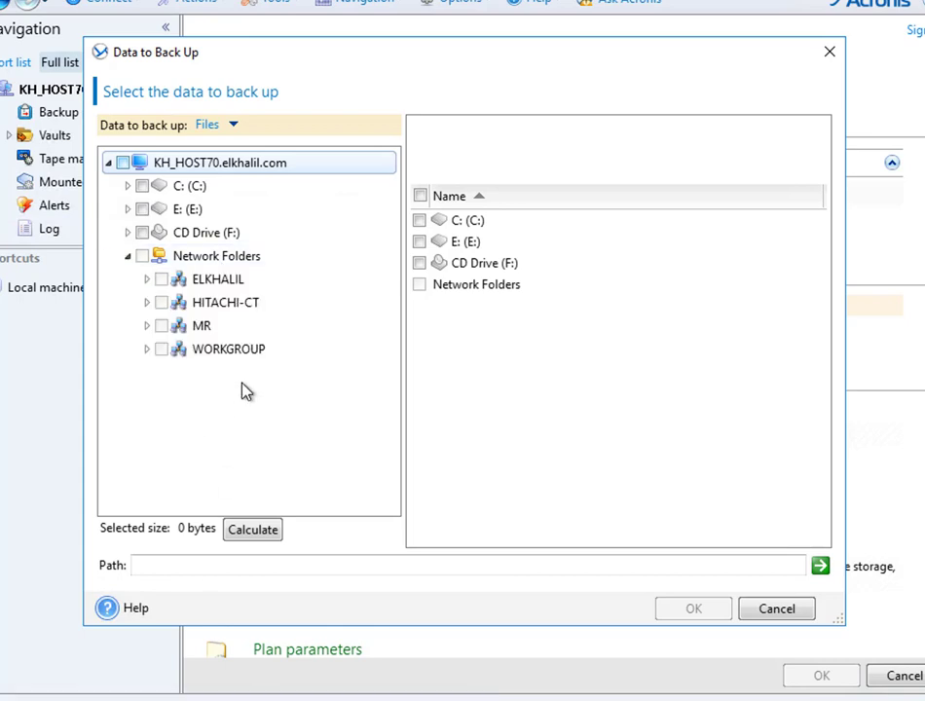
{"action": "left_click", "coordinate": [147, 280]}
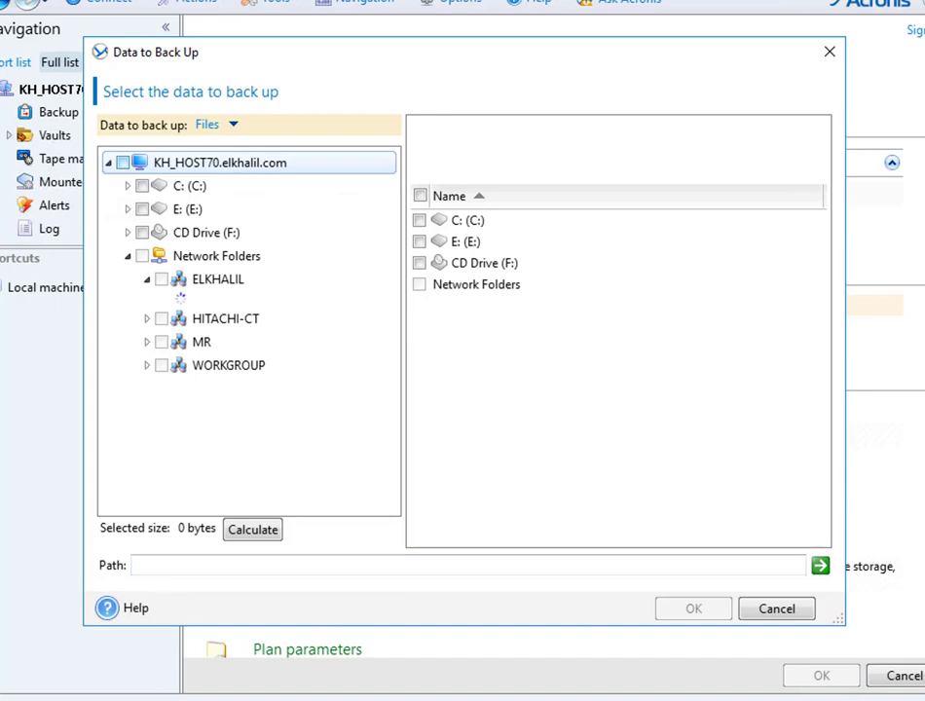
{"action": "left_click", "coordinate": [182, 564]}
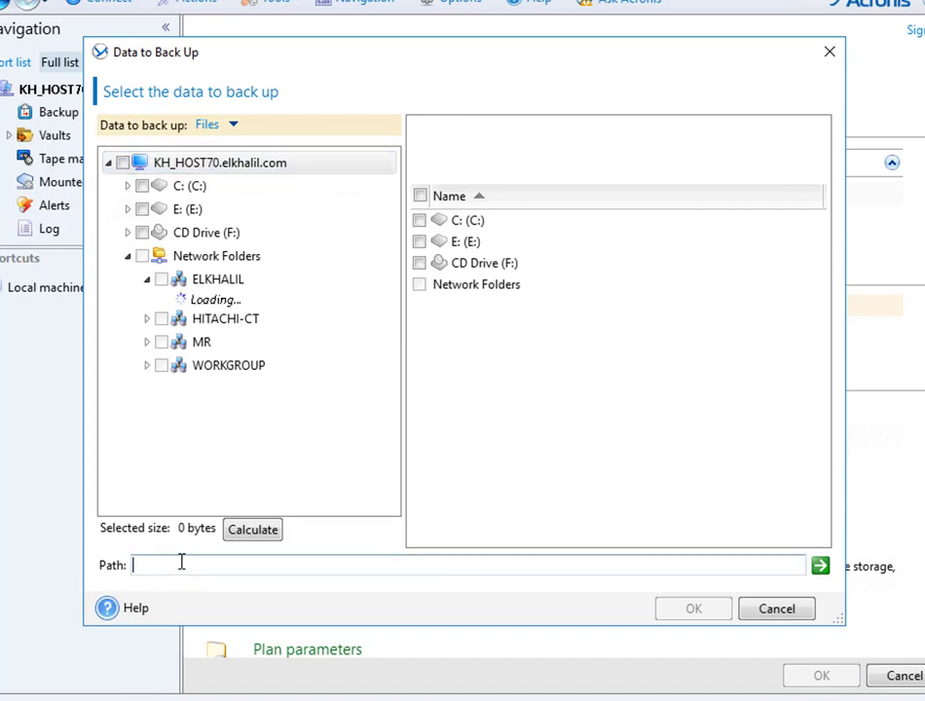
{"action": "type", "text": "\\\\server"}
{"action": "key", "text": "Return"}
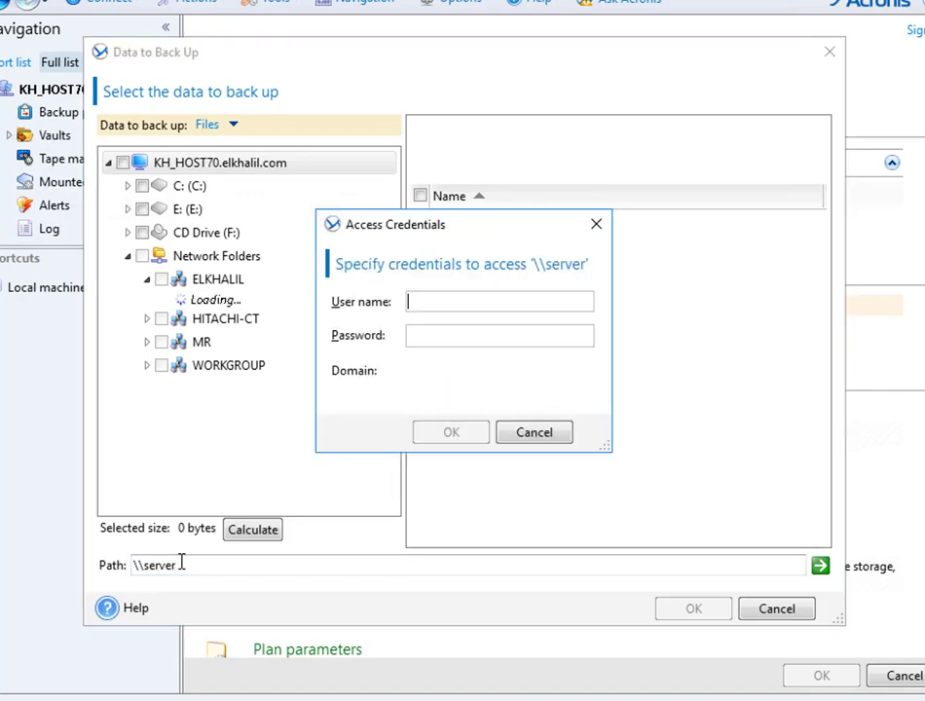
- Enter the user name and password in the access credentials for \\server and load its shared folders
{"action": "key", "text": "Tab"}
{"action": "key", "text": "shift+Tab"}
{"action": "type", "text": "mous"}
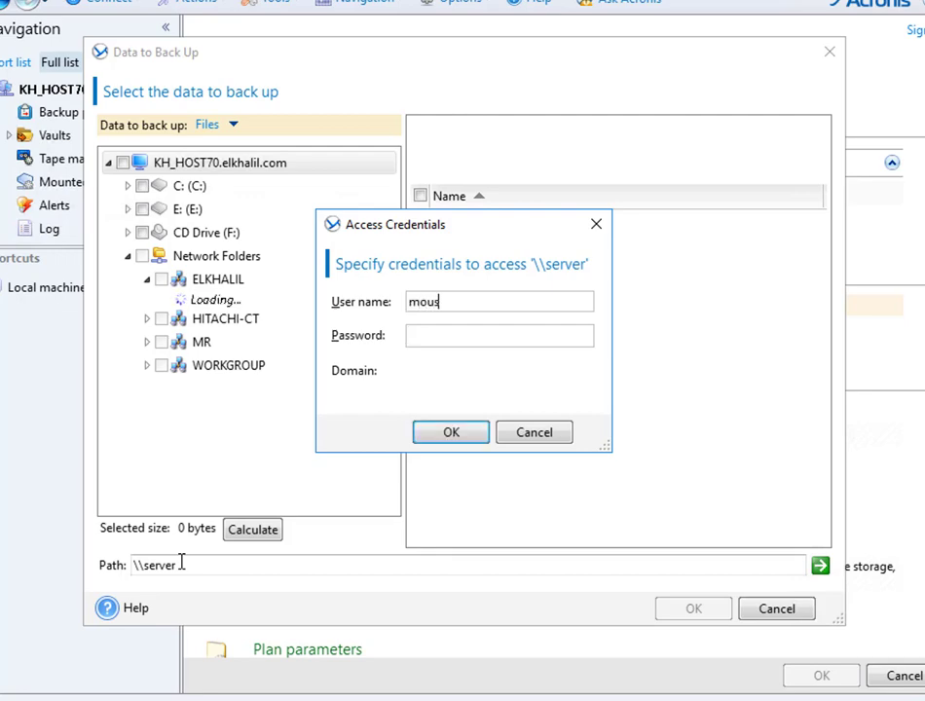
{"action": "type", "text": "ly"}
{"action": "key", "text": "Tab"}
{"action": "type", "text": "●●●●●●●●●"}
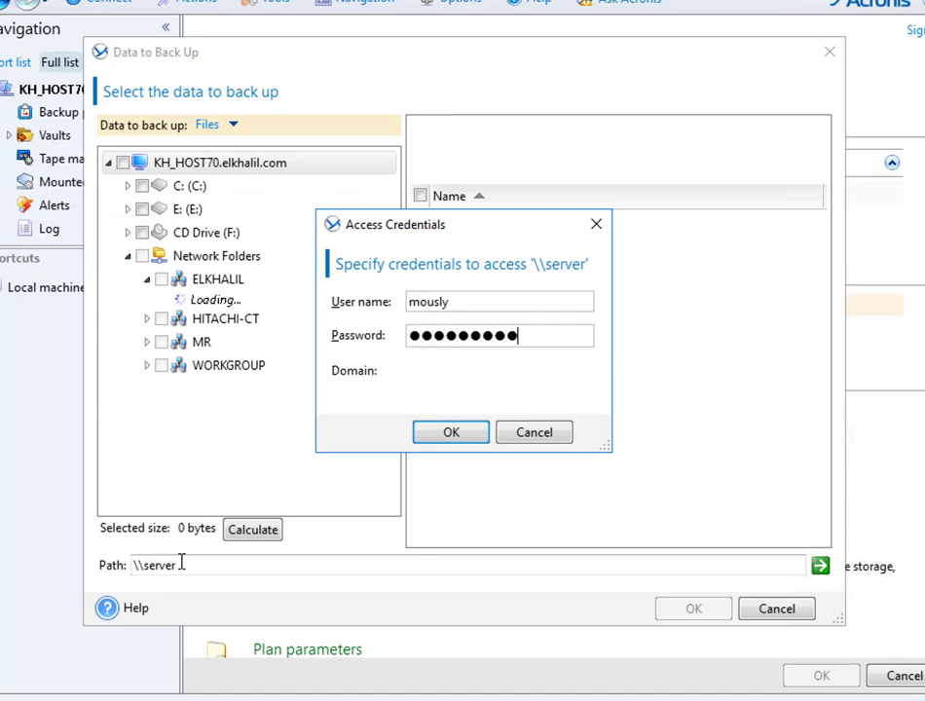
{"action": "key", "text": "Return"}
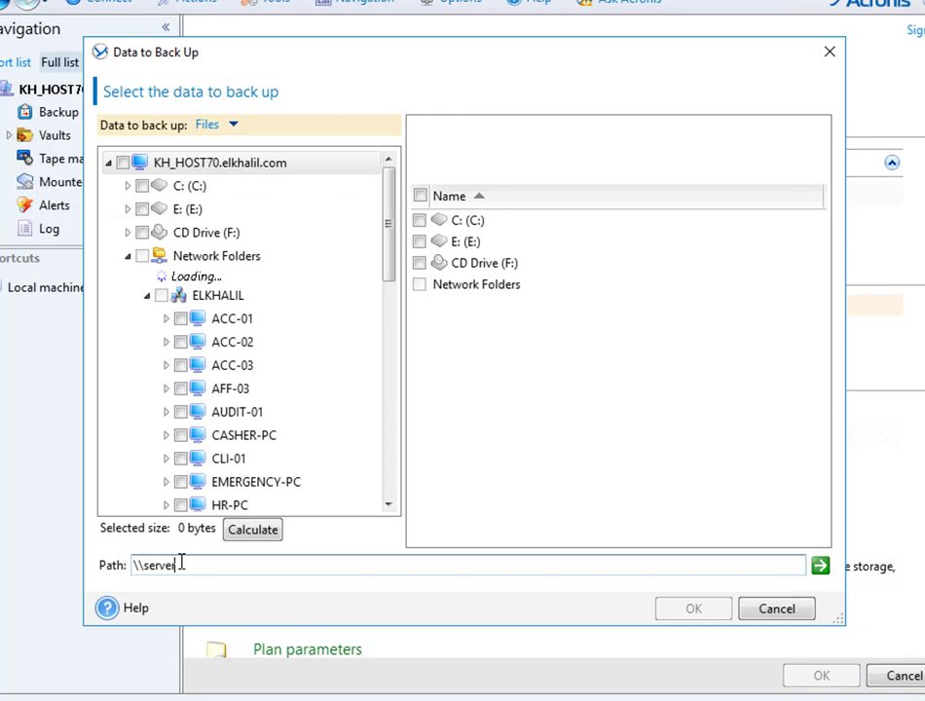
{"action": "key", "text": "Return"}
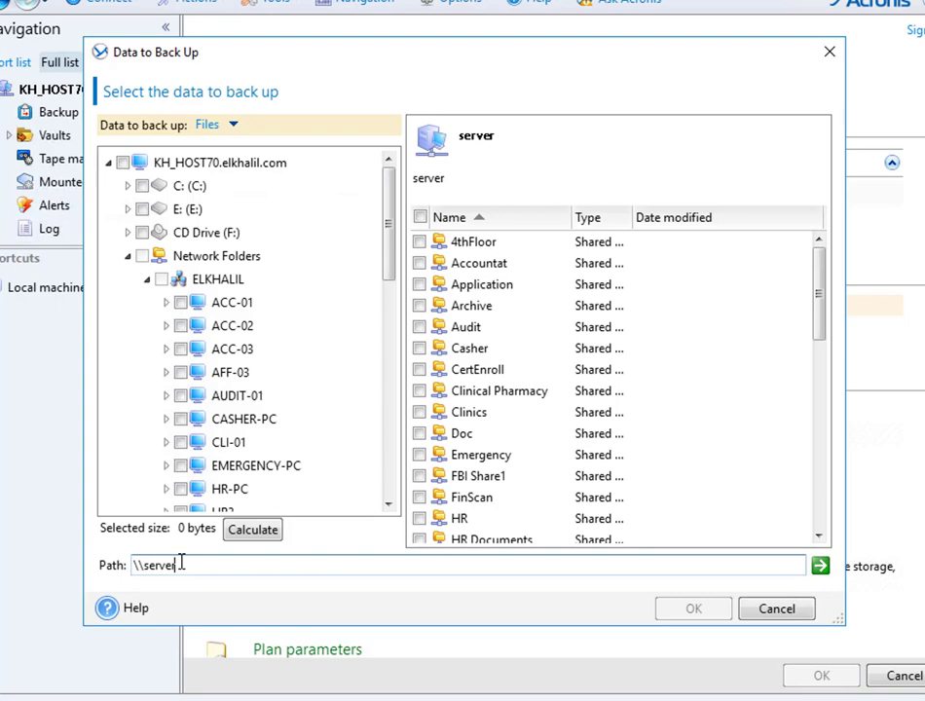
- Select the FinScan, Live and Scan shares on the server as the items to back up and confirm
{"action": "left_click", "coordinate": [421, 219]}
{"action": "left_click", "coordinate": [420, 218]}
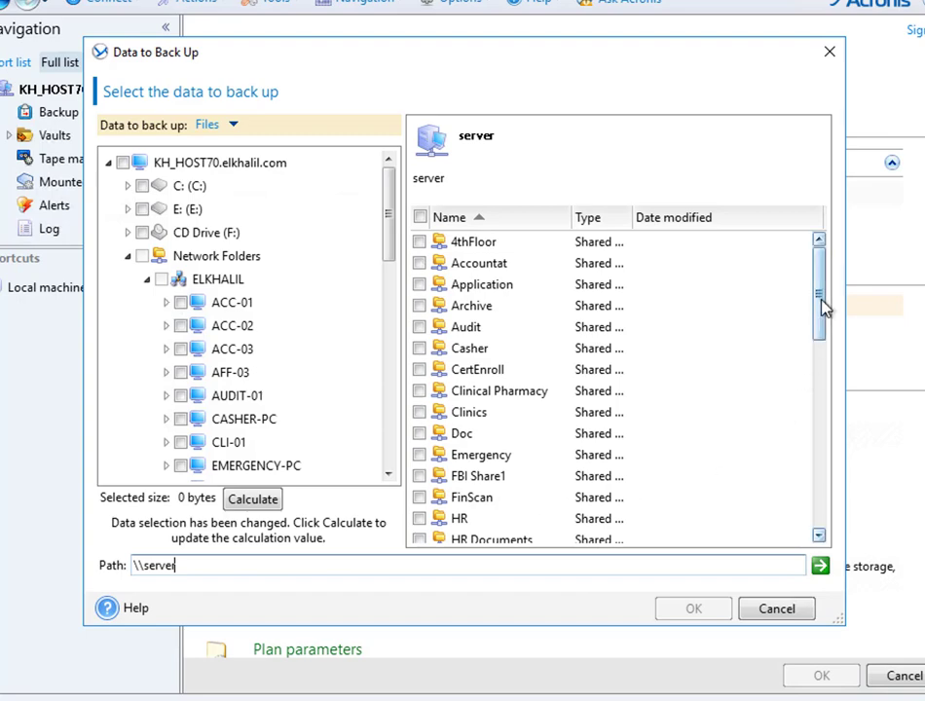
{"action": "left_click_drag", "start_coordinate": [823, 307], "coordinate": [820, 419]}
{"action": "scroll", "coordinate": [511, 321], "scroll_direction": "up", "scroll_amount": 1}
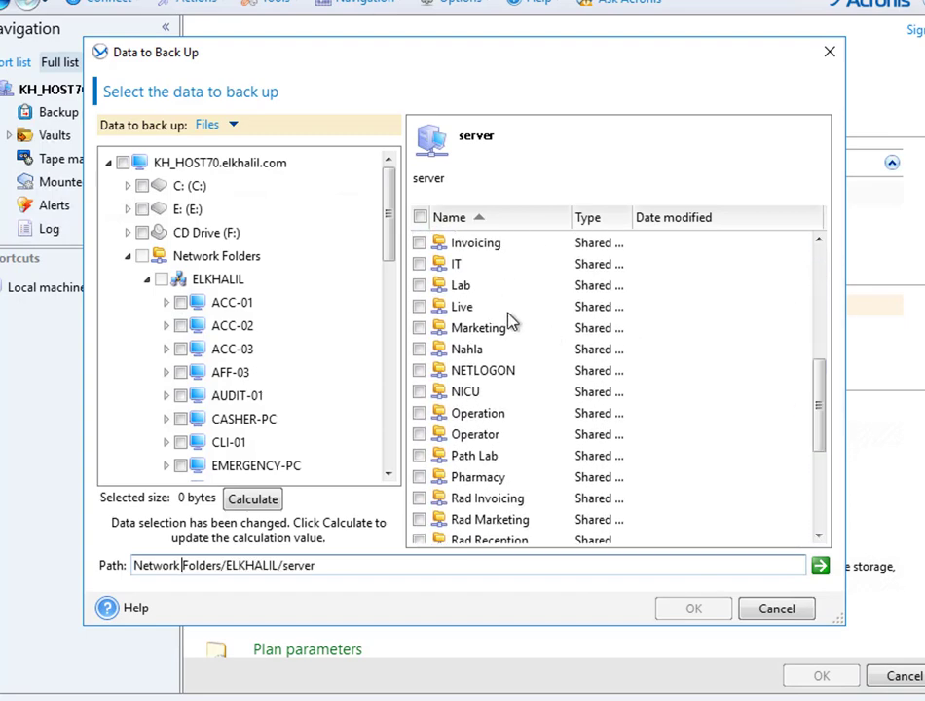
{"action": "left_click", "coordinate": [420, 307]}
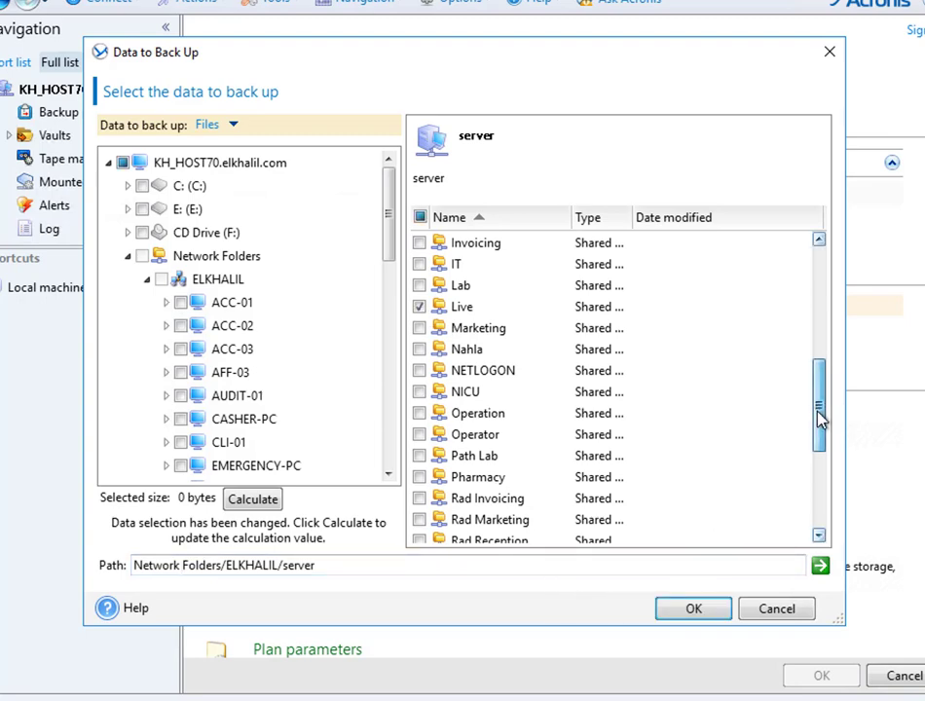
{"action": "left_click_drag", "start_coordinate": [820, 417], "coordinate": [819, 366]}
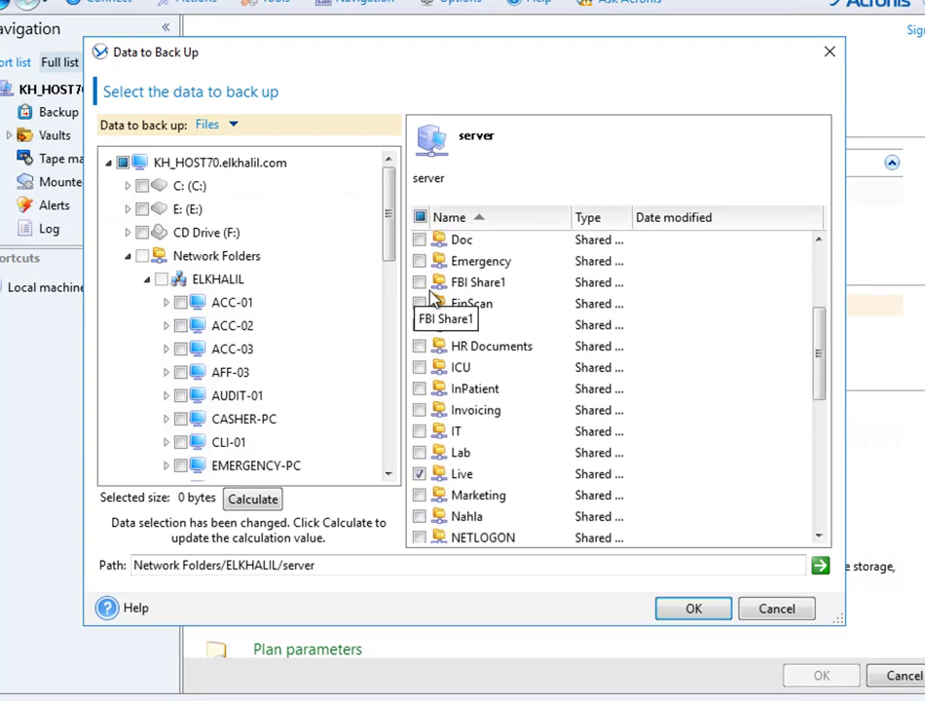
{"action": "left_click_drag", "start_coordinate": [821, 341], "coordinate": [826, 432]}
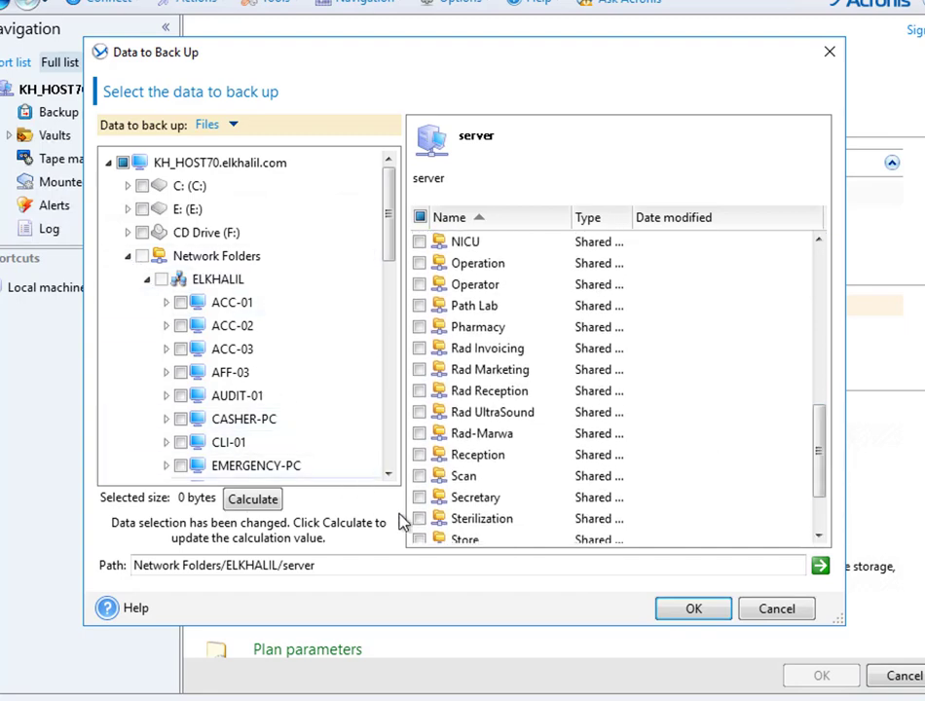
{"action": "left_click", "coordinate": [420, 477]}
{"action": "left_click_drag", "start_coordinate": [823, 438], "coordinate": [824, 476]}
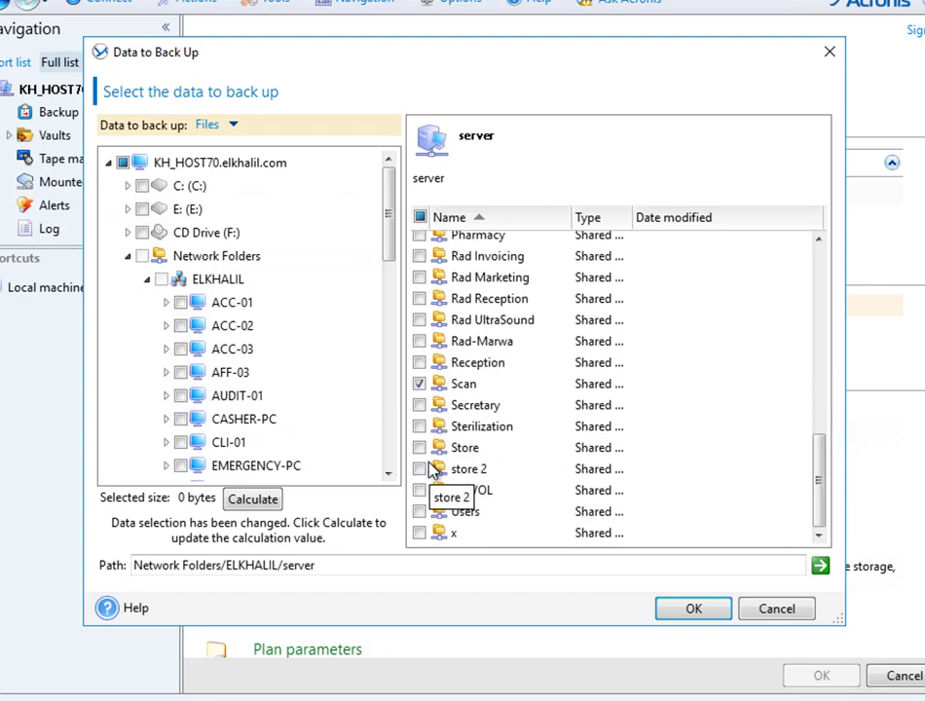
{"action": "scroll", "coordinate": [681, 487], "scroll_direction": "up", "scroll_amount": 1}
{"action": "left_click", "coordinate": [821, 538]}
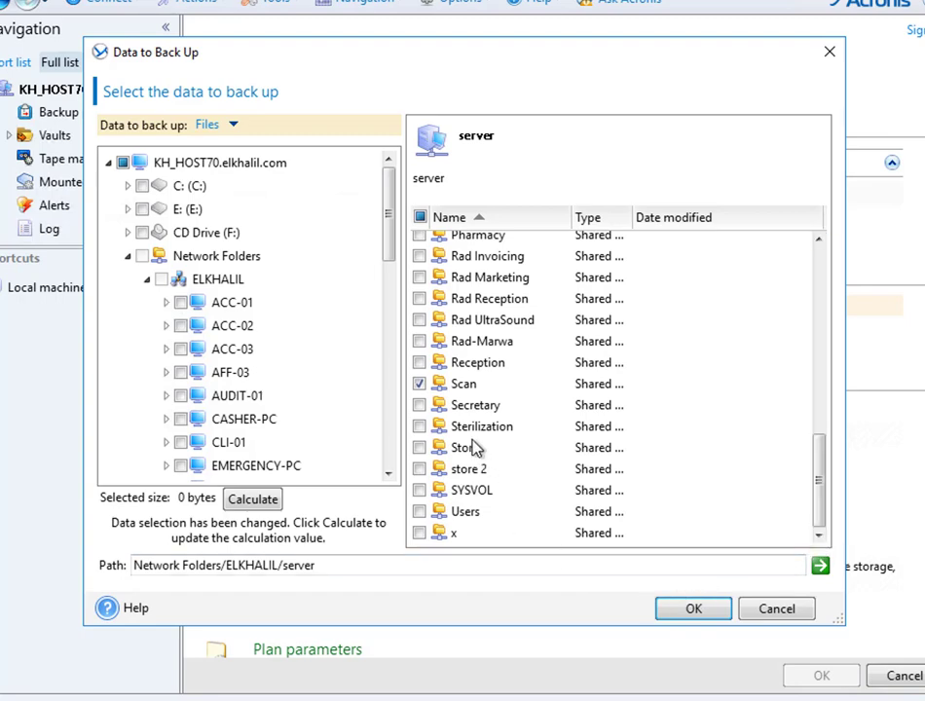
{"action": "left_click", "coordinate": [693, 609]}
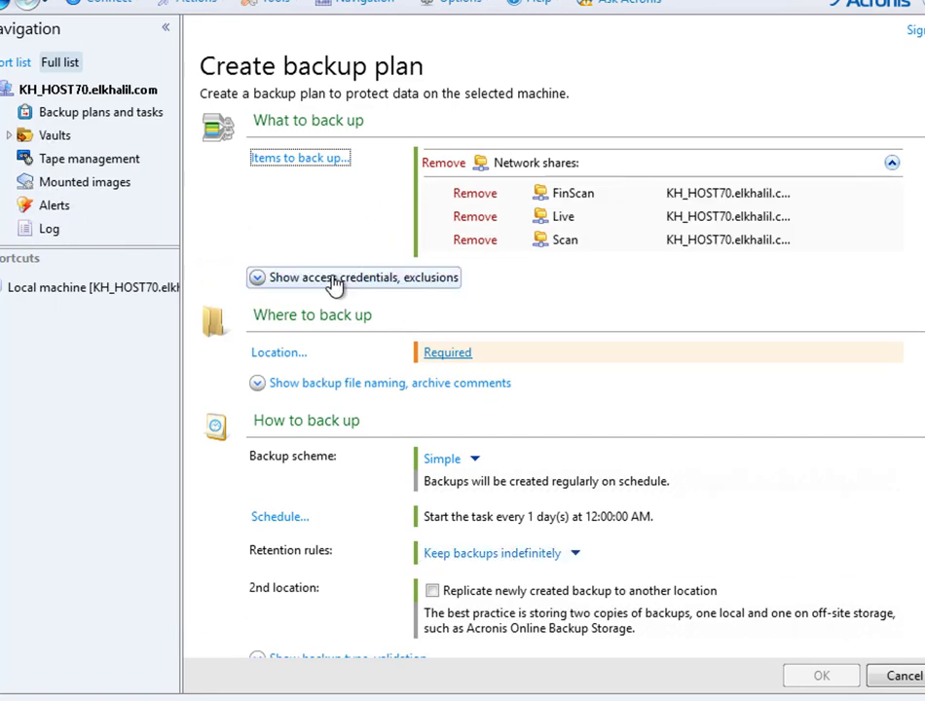
- Exclude all system files and folders from the backup and add *.mp3 as a file exclusion criterion
{"action": "left_click", "coordinate": [336, 278]}
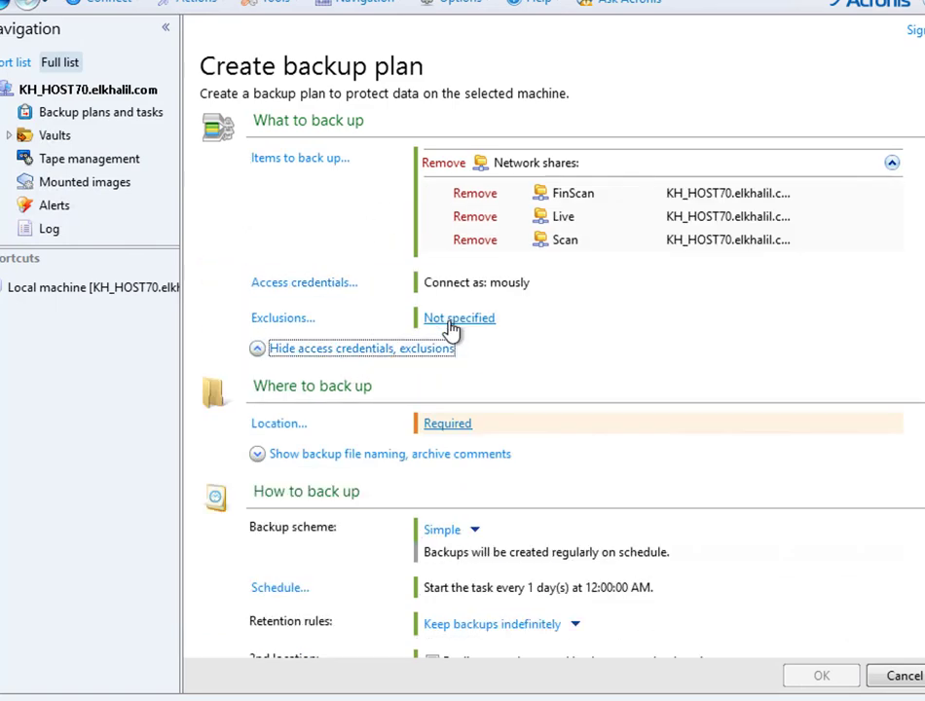
{"action": "left_click", "coordinate": [283, 323]}
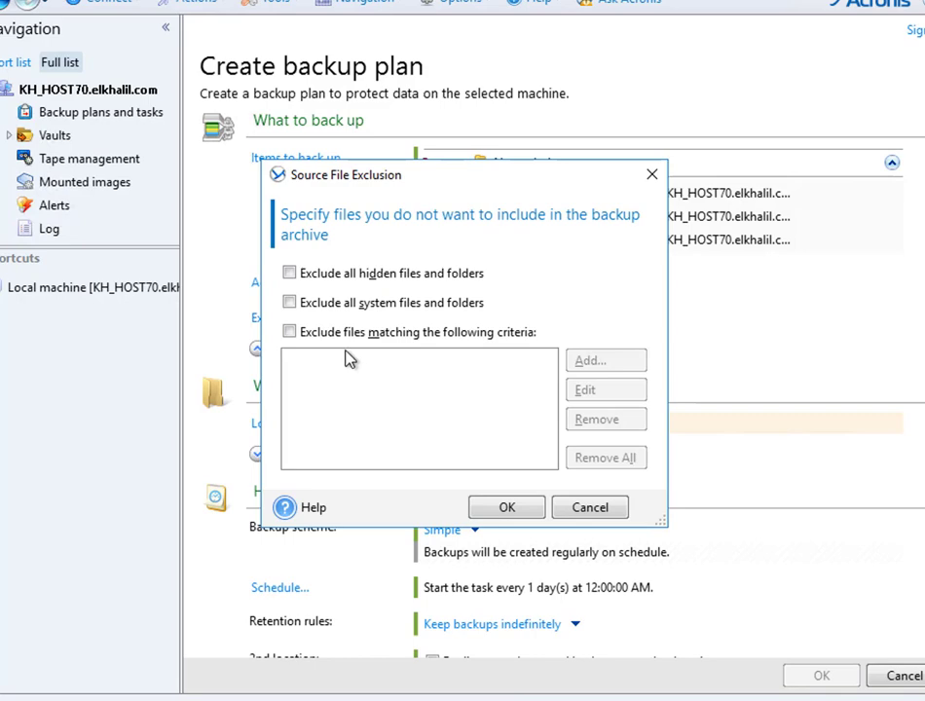
{"action": "left_click", "coordinate": [290, 304]}
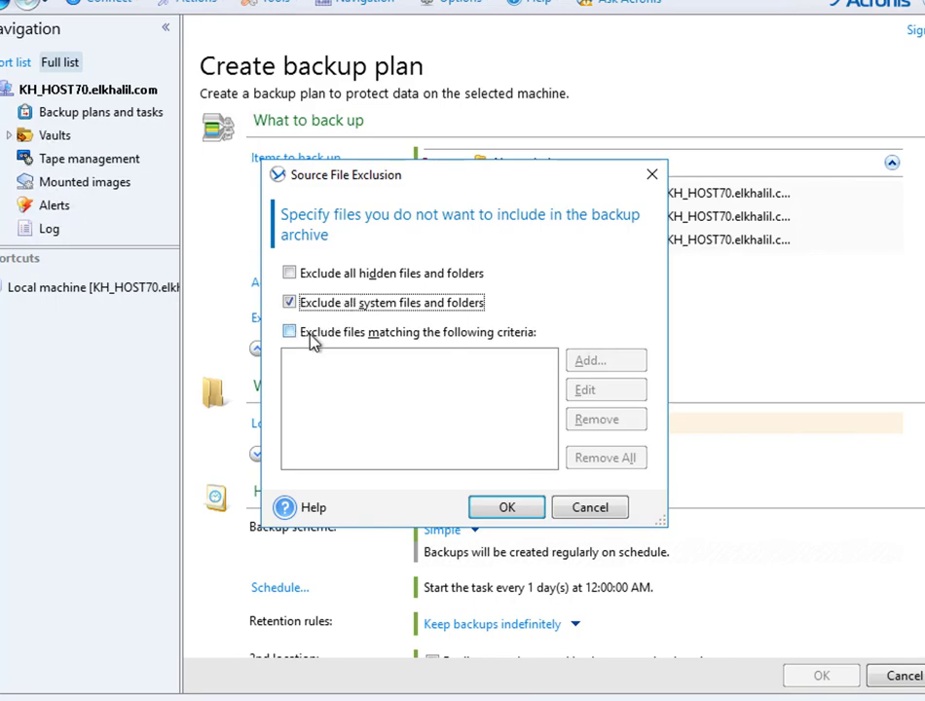
{"action": "left_click", "coordinate": [314, 337]}
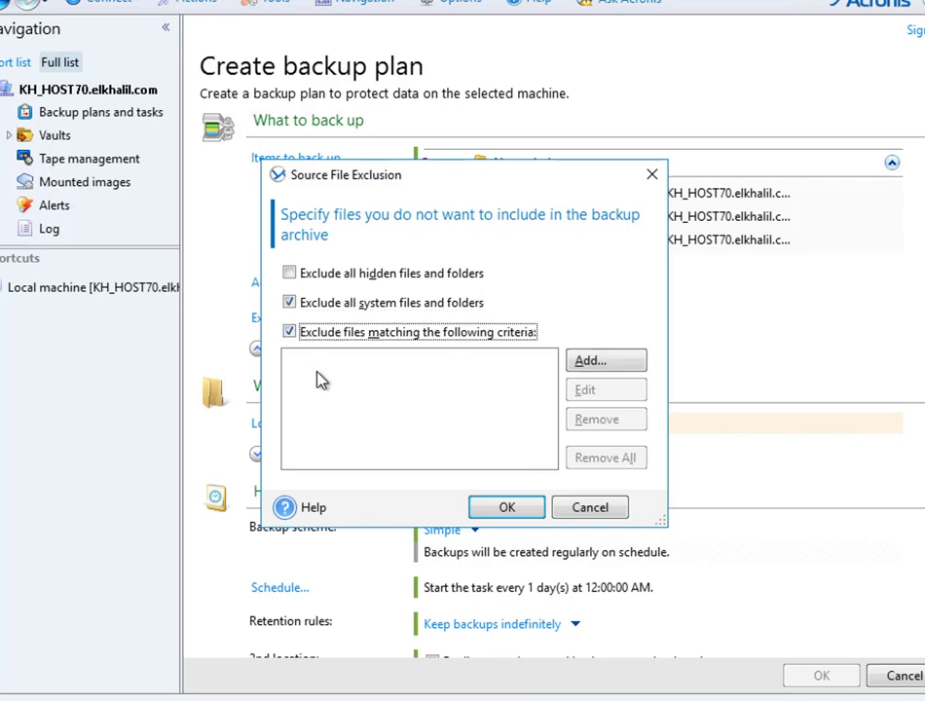
{"action": "left_click", "coordinate": [588, 364]}
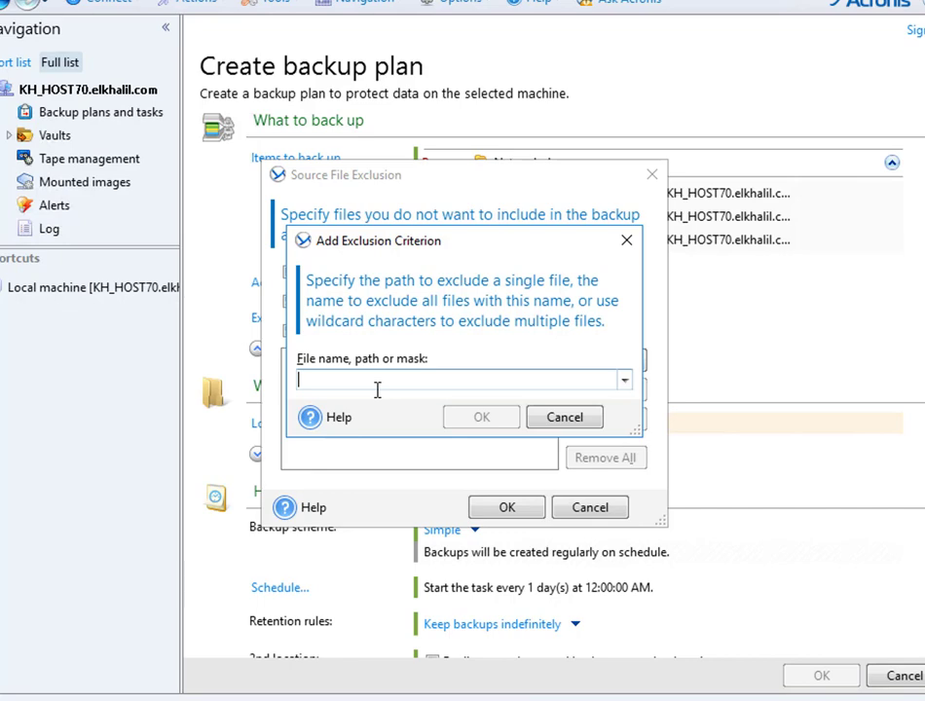
{"action": "type", "text": "*."}
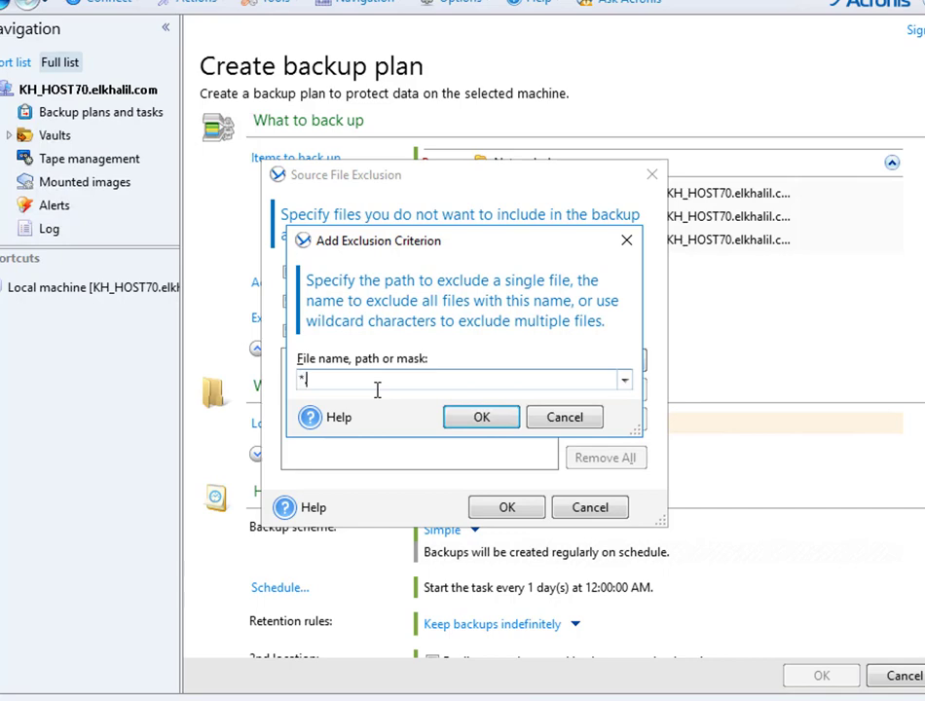
{"action": "type", "text": "mp3"}
{"action": "left_click", "coordinate": [494, 419]}
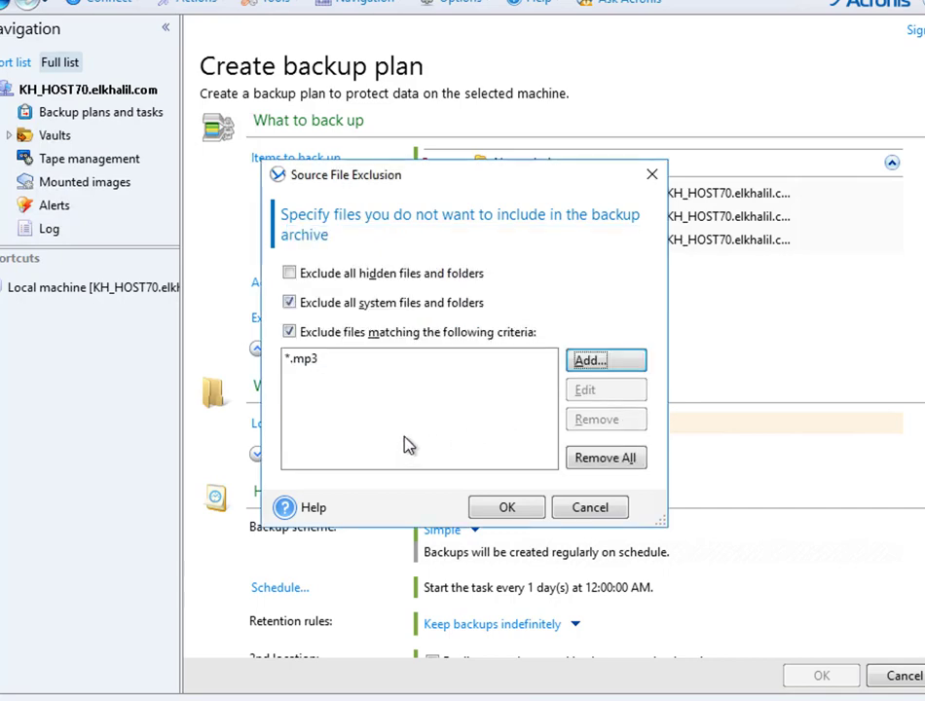
- Add *.mp4 as another exclusion criterion and confirm the source file exclusions
{"action": "left_click", "coordinate": [600, 366]}
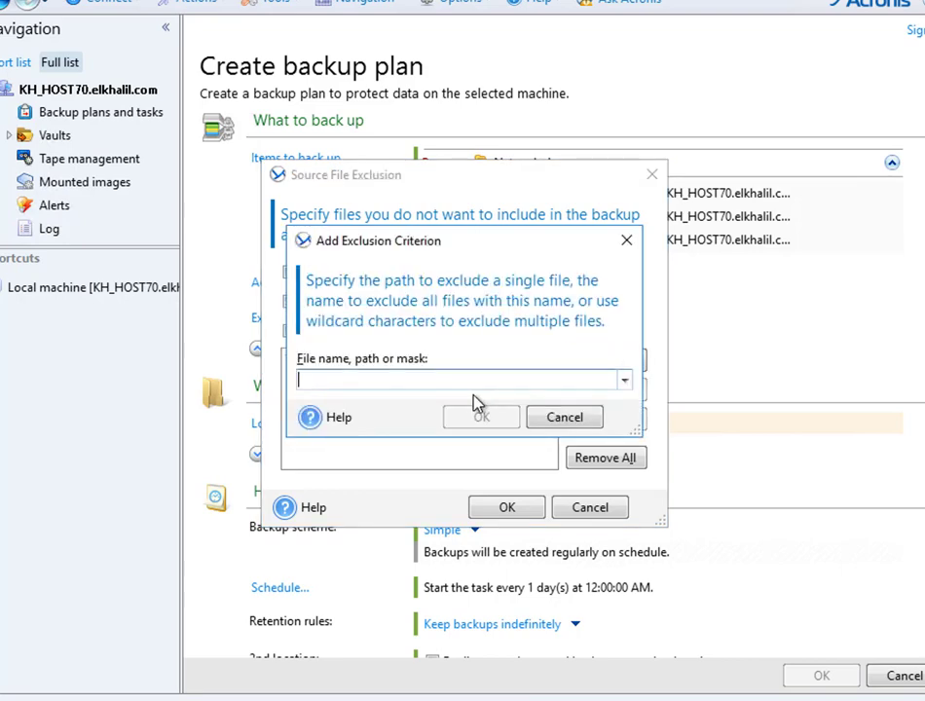
{"action": "type", "text": "*.mp"}
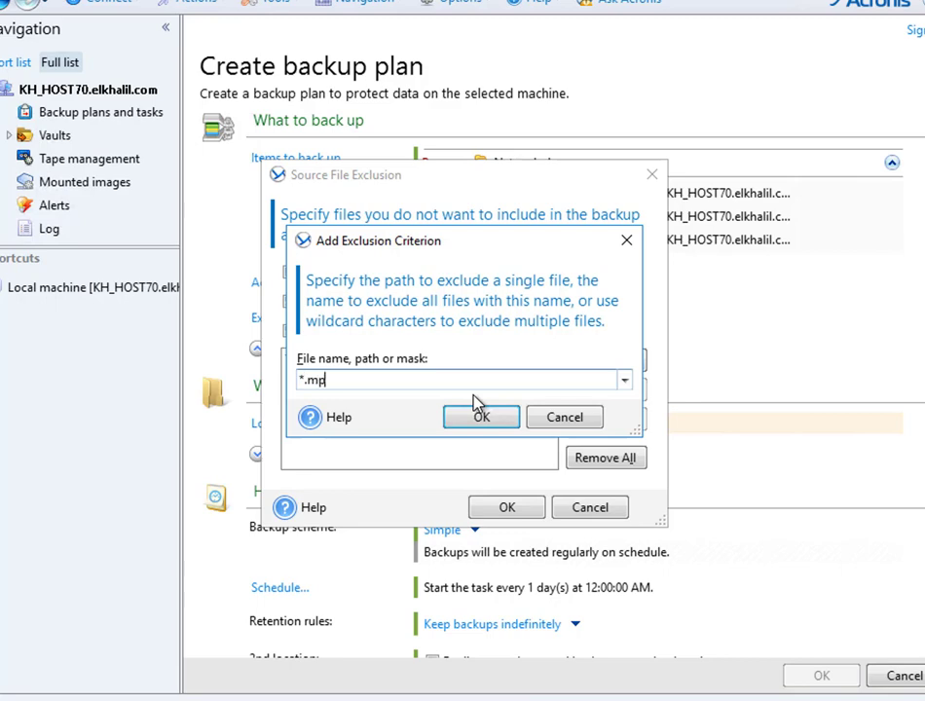
{"action": "type", "text": "4"}
{"action": "left_click", "coordinate": [477, 402]}
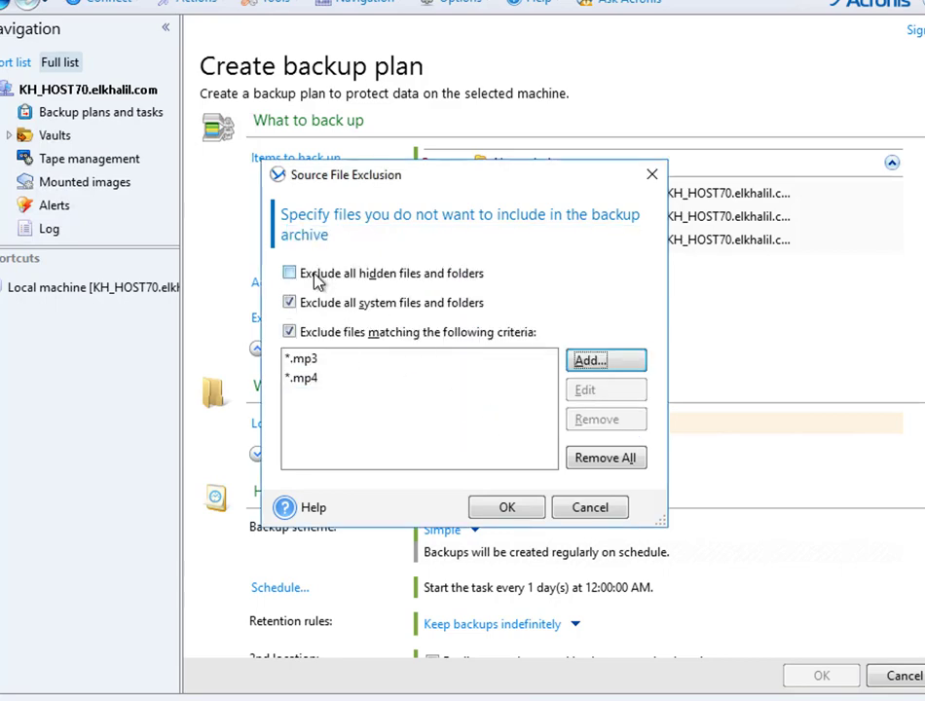
{"action": "left_click", "coordinate": [505, 508]}
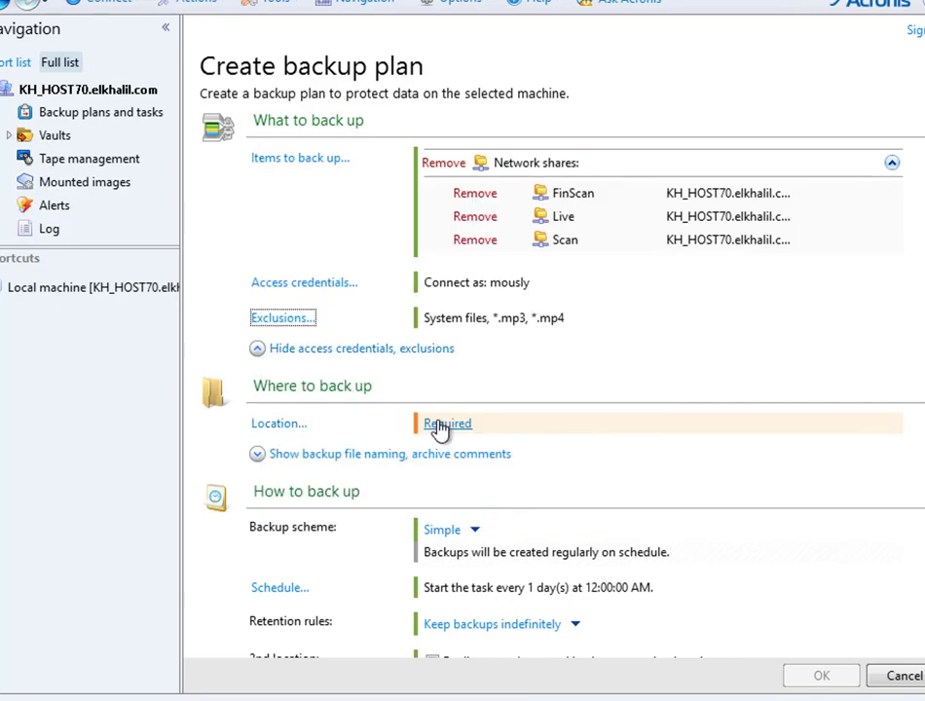
- Open the backup location selection and check the folders on Local Disk (E:), including KH_Mega, in File Explorer
{"action": "left_click", "coordinate": [292, 425]}
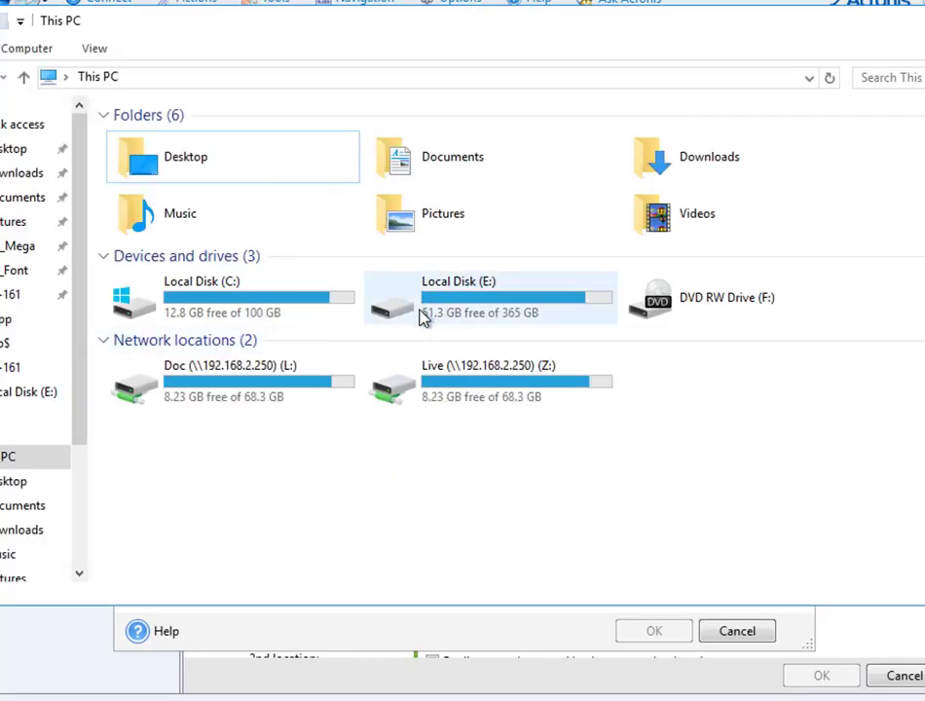
{"action": "double_click", "coordinate": [421, 315]}
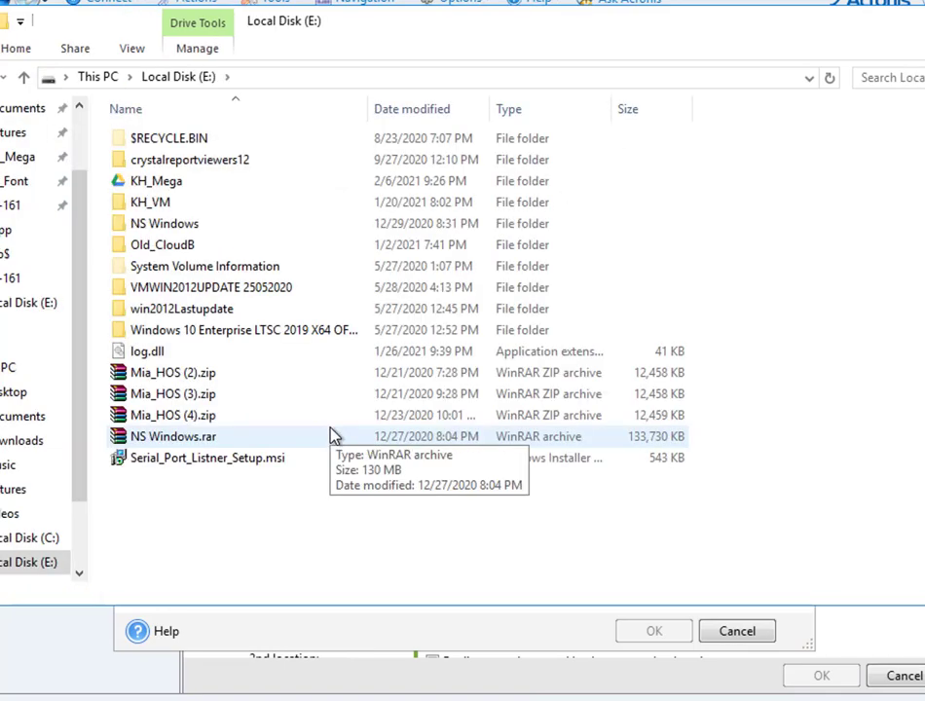
{"action": "left_click", "coordinate": [191, 189]}
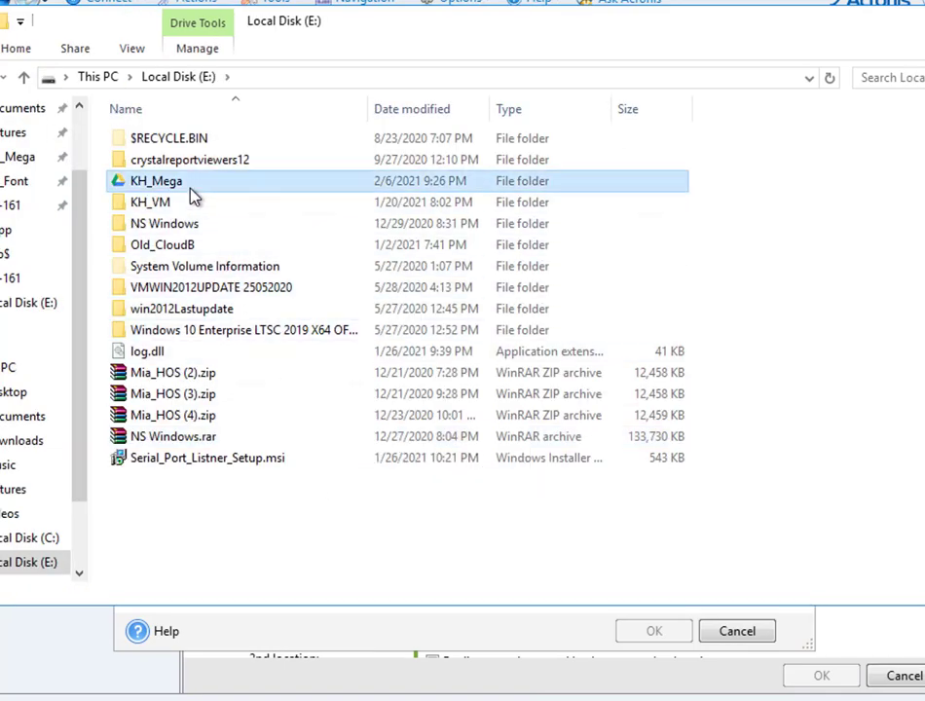
{"action": "double_click", "coordinate": [192, 196]}
{"action": "key", "text": "alt+Left"}
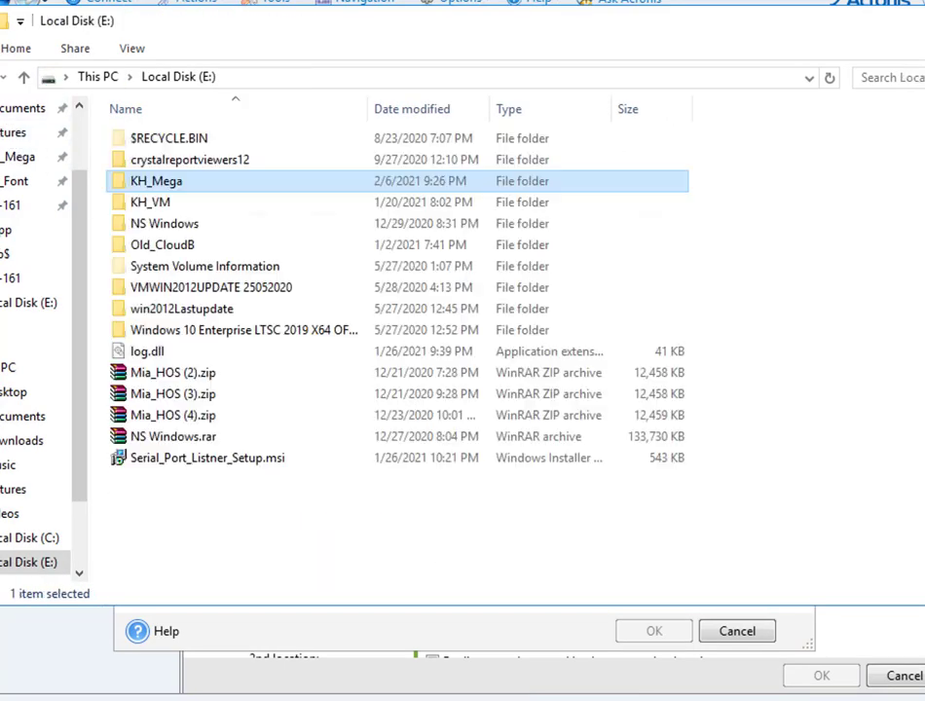
{"action": "key", "text": "Escape"}
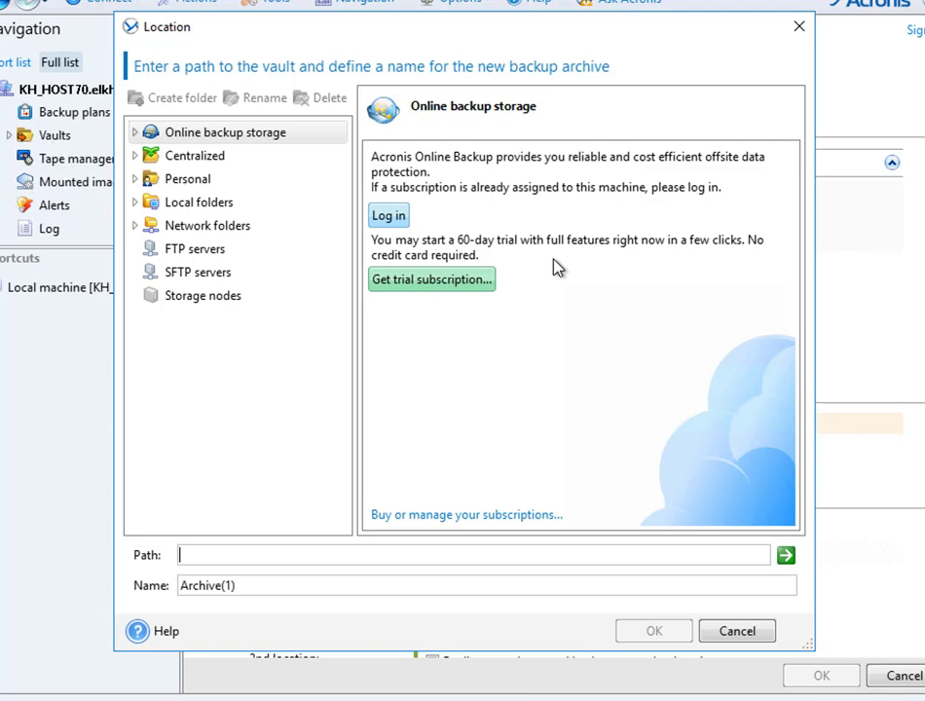
- Select drive E: under the local folders as the backup destination and expand its folder list
{"action": "left_click", "coordinate": [786, 556]}
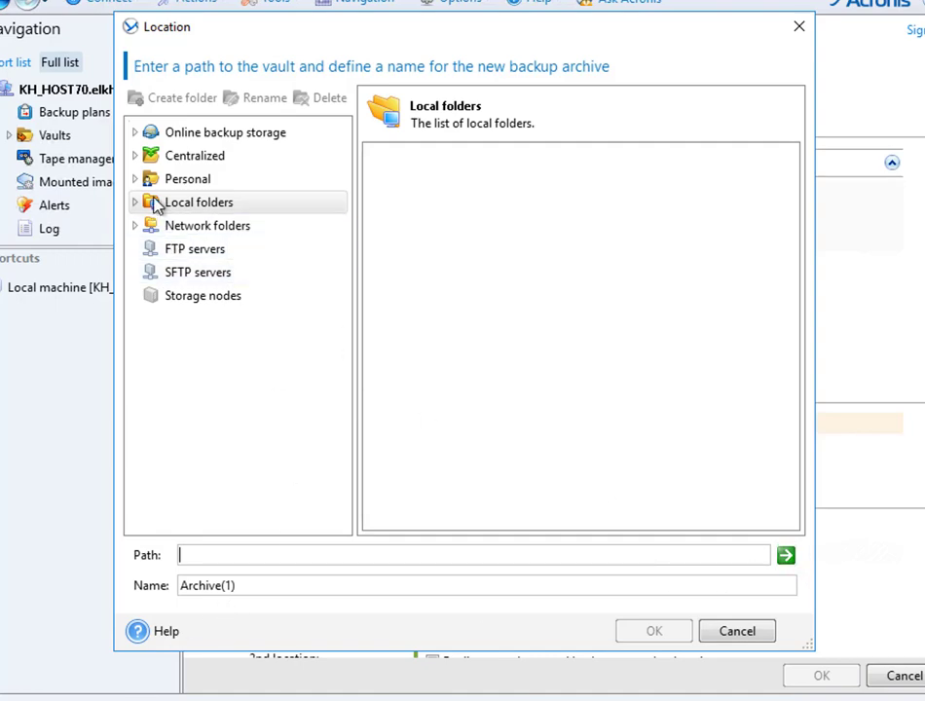
{"action": "left_click", "coordinate": [142, 207]}
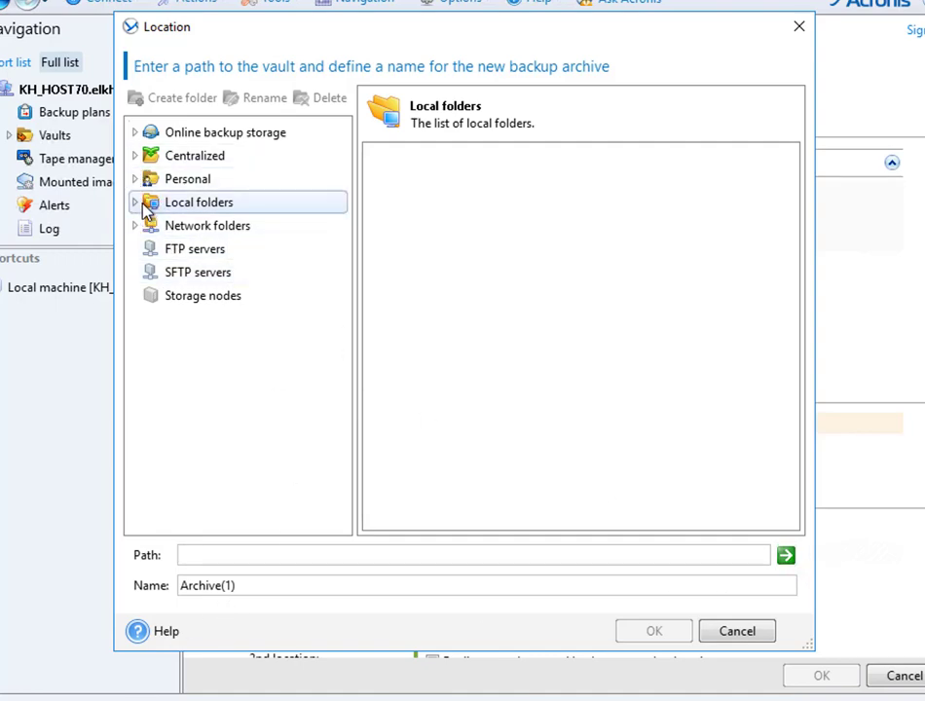
{"action": "left_click", "coordinate": [135, 202]}
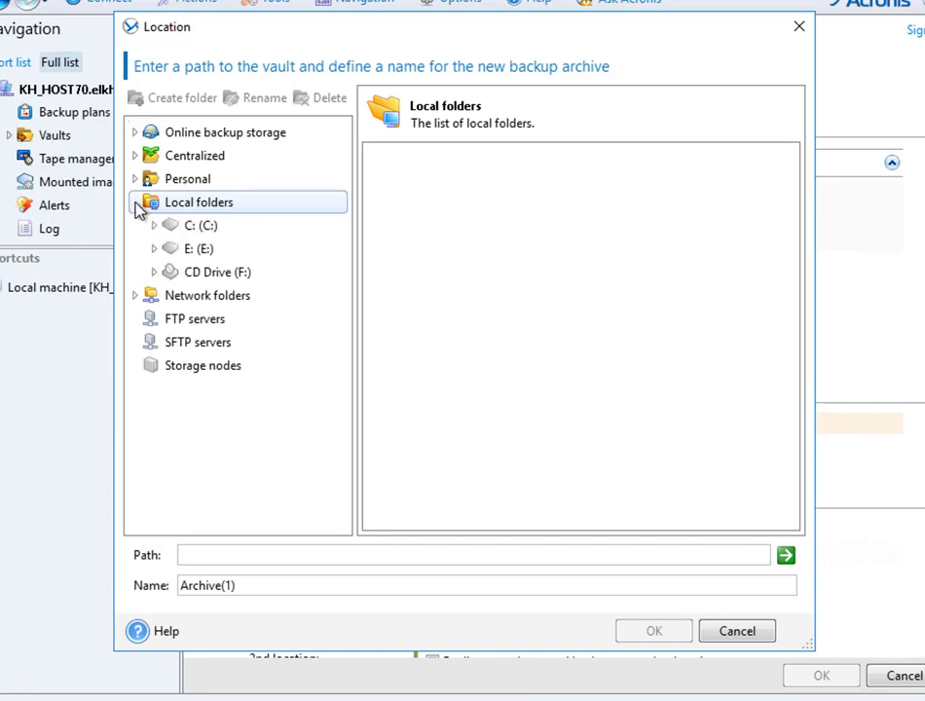
{"action": "left_click", "coordinate": [157, 250]}
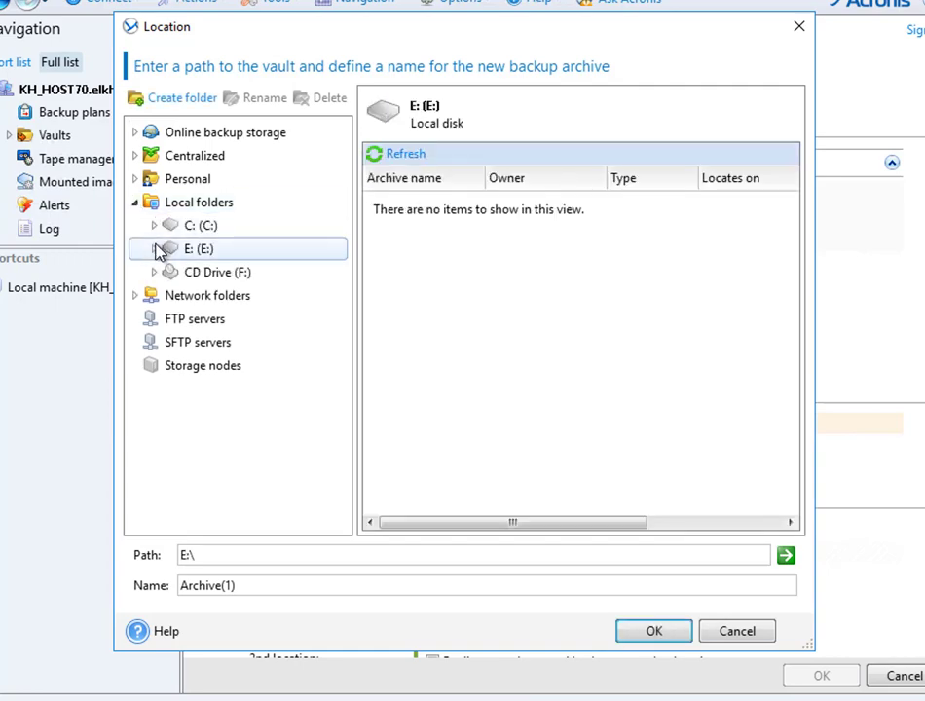
{"action": "left_click", "coordinate": [154, 249]}
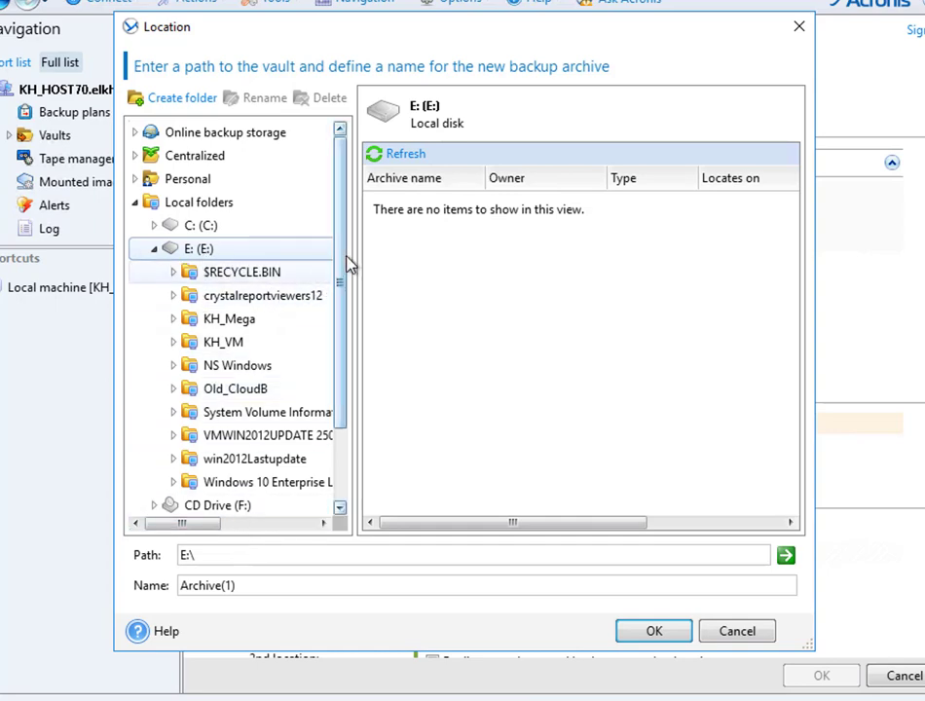
{"action": "scroll", "coordinate": [345, 274], "scroll_direction": "down", "scroll_amount": 1}
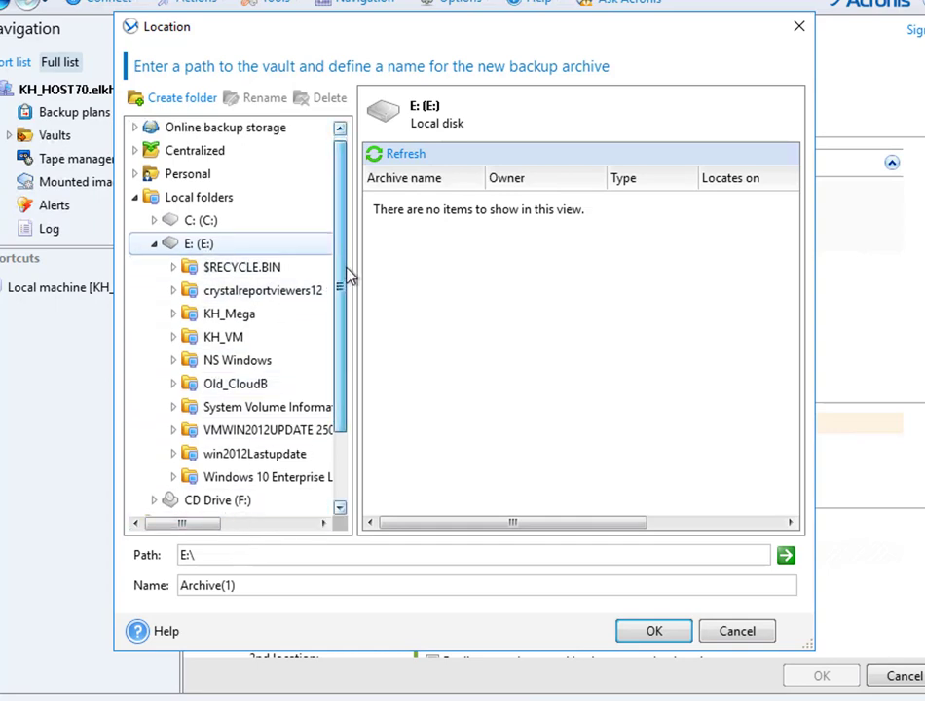
- Create a folder named KH_BackFS on drive E: and confirm it as the backup location
{"action": "left_click", "coordinate": [146, 98]}
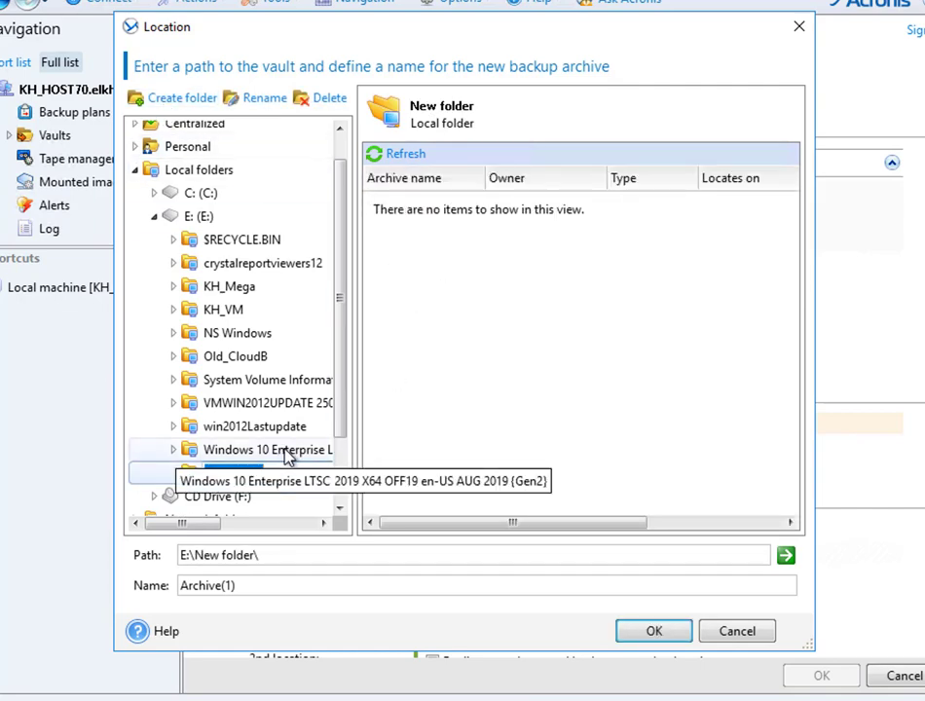
{"action": "type", "text": "K"}
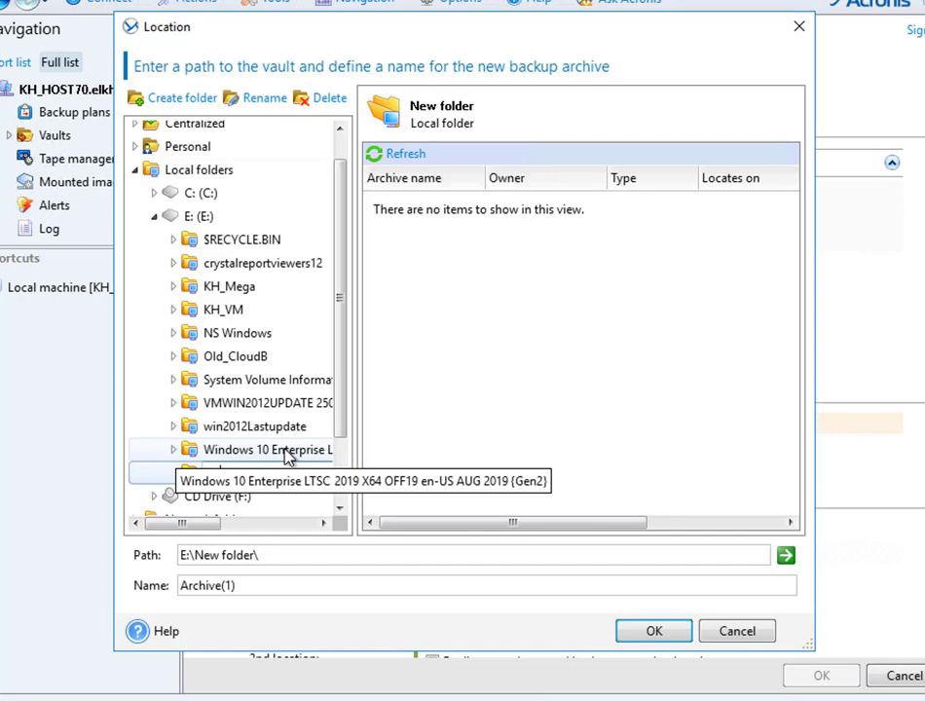
{"action": "type", "text": "H"}
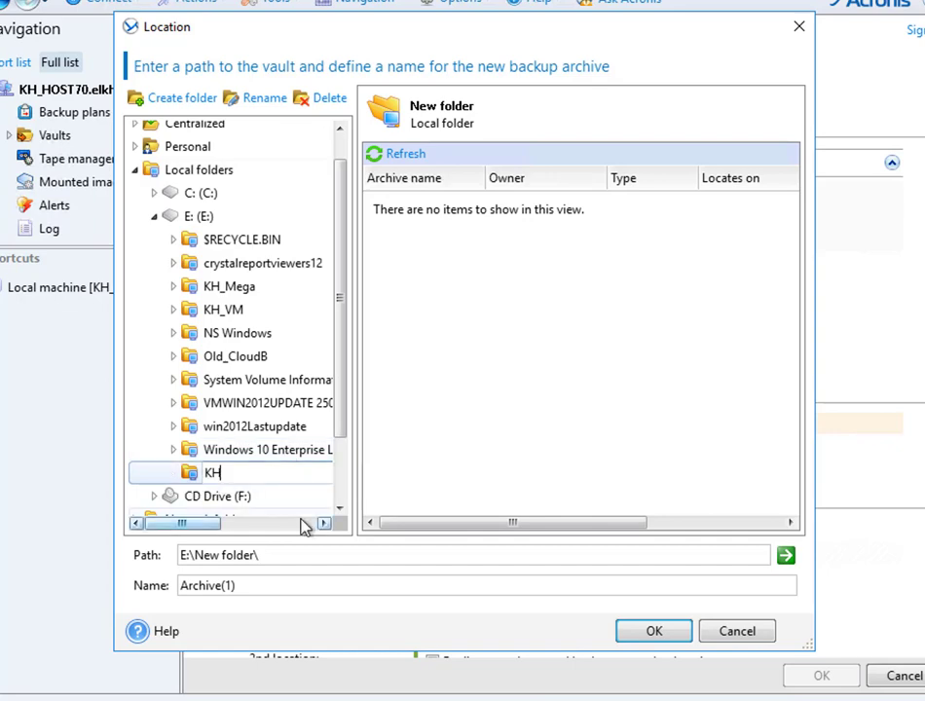
{"action": "type", "text": "_"}
{"action": "type", "text": "File"}
{"action": "key", "text": "BackSpace"}
{"action": "key", "text": "BackSpace"}
{"action": "key", "text": "BackSpace"}
{"action": "key", "text": "BackSpace"}
{"action": "type", "text": "Bac"}
{"action": "type", "text": "Fi"}
{"action": "key", "text": "BackSpace"}
{"action": "type", "text": "S"}
{"action": "left_click", "coordinate": [239, 472]}
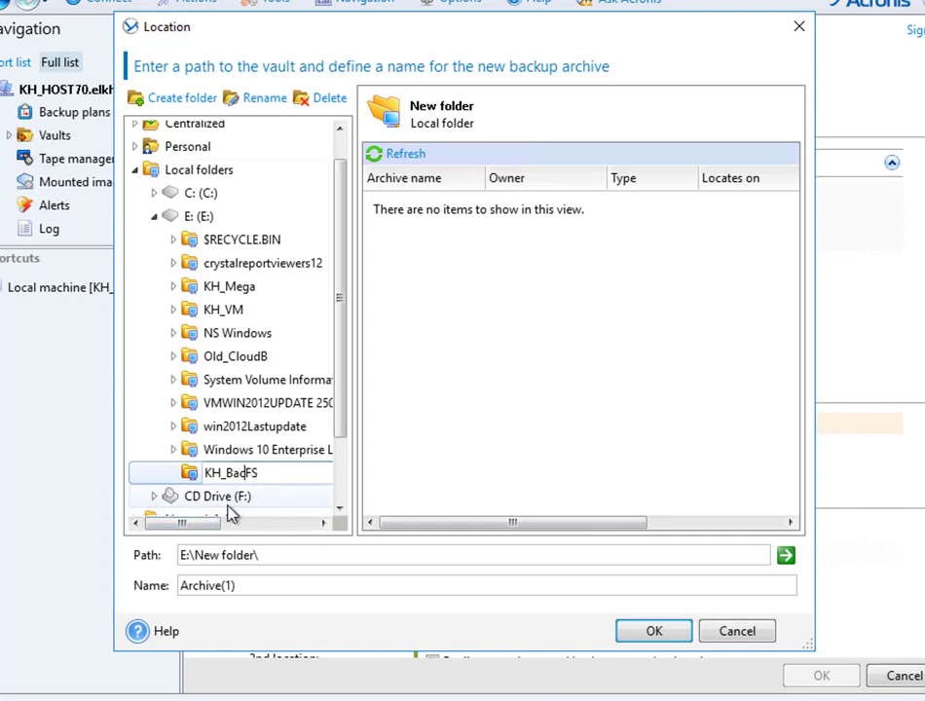
{"action": "type", "text": "k"}
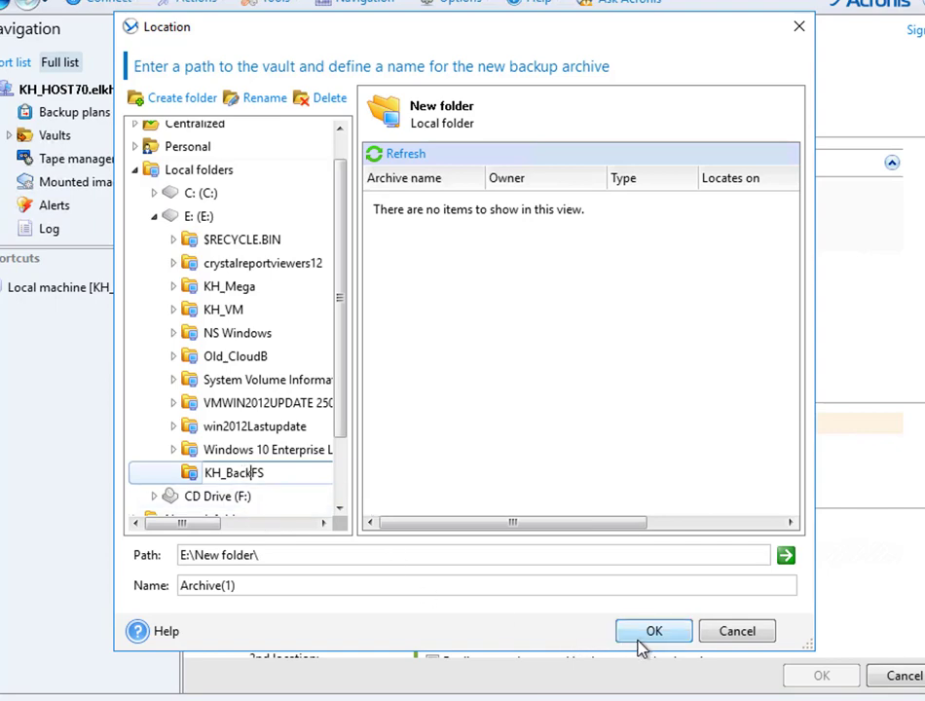
{"action": "key", "text": "Return"}
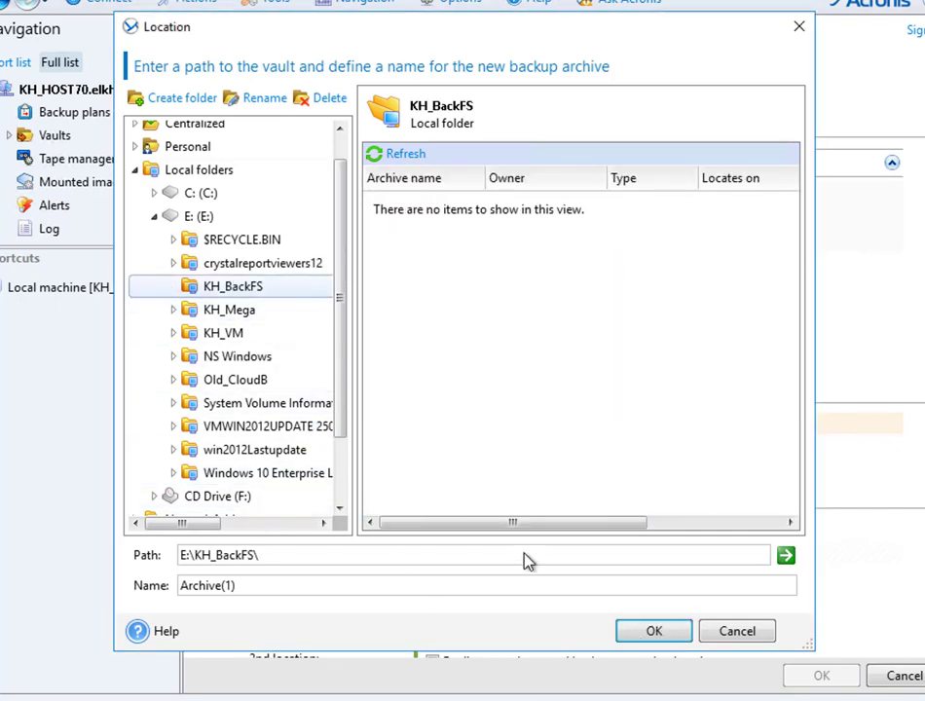
{"action": "left_click", "coordinate": [665, 636]}
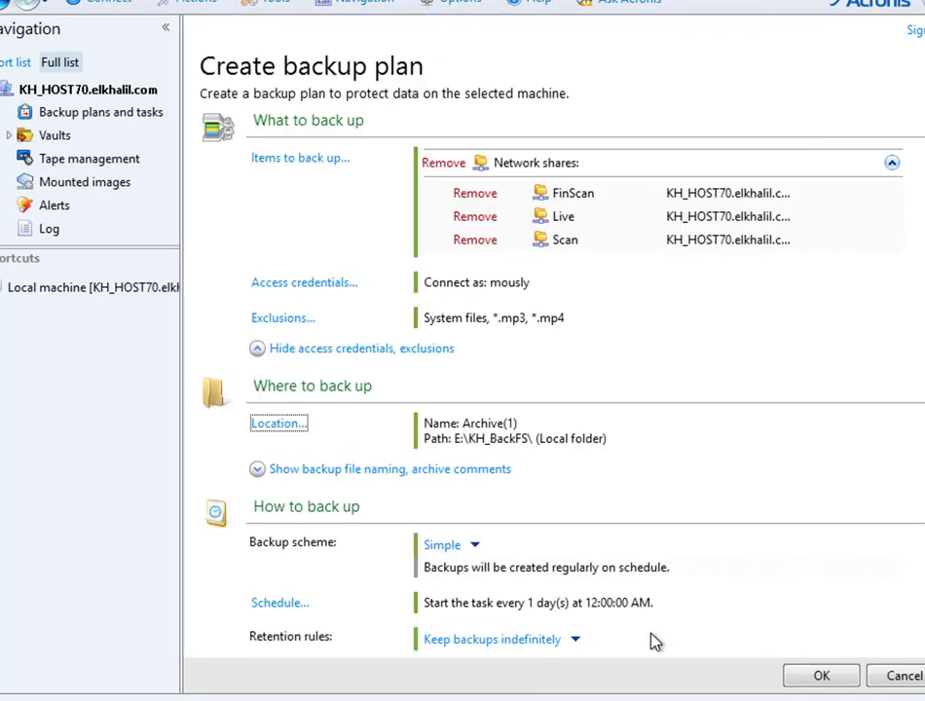
- Set the backup scheme of the plan to Custom
{"action": "scroll", "coordinate": [476, 511], "scroll_direction": "down", "scroll_amount": 3}
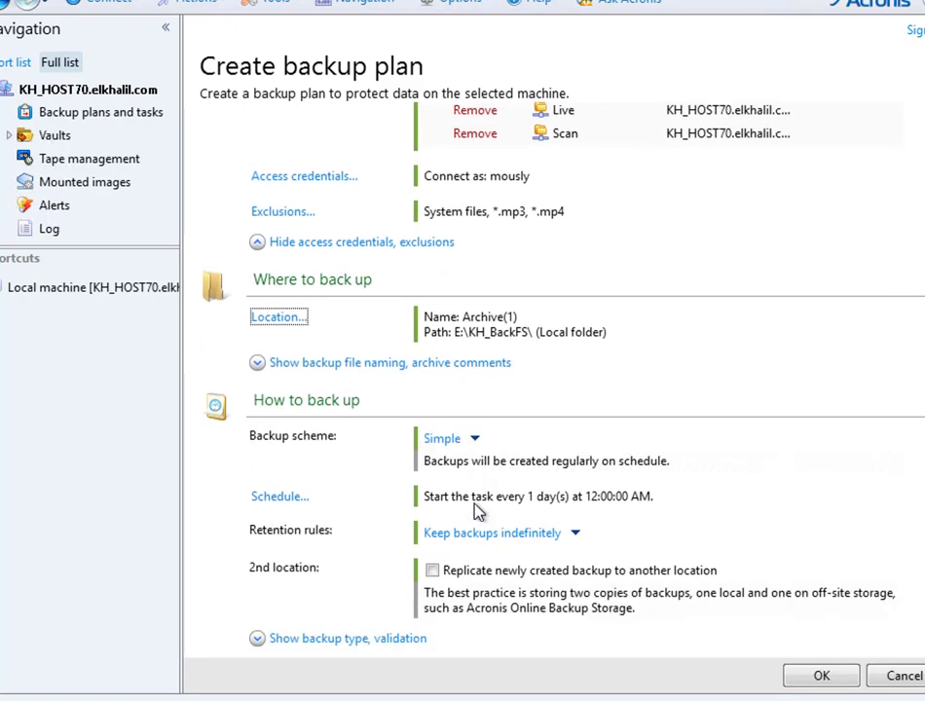
{"action": "scroll", "coordinate": [477, 511], "scroll_direction": "down", "scroll_amount": 4}
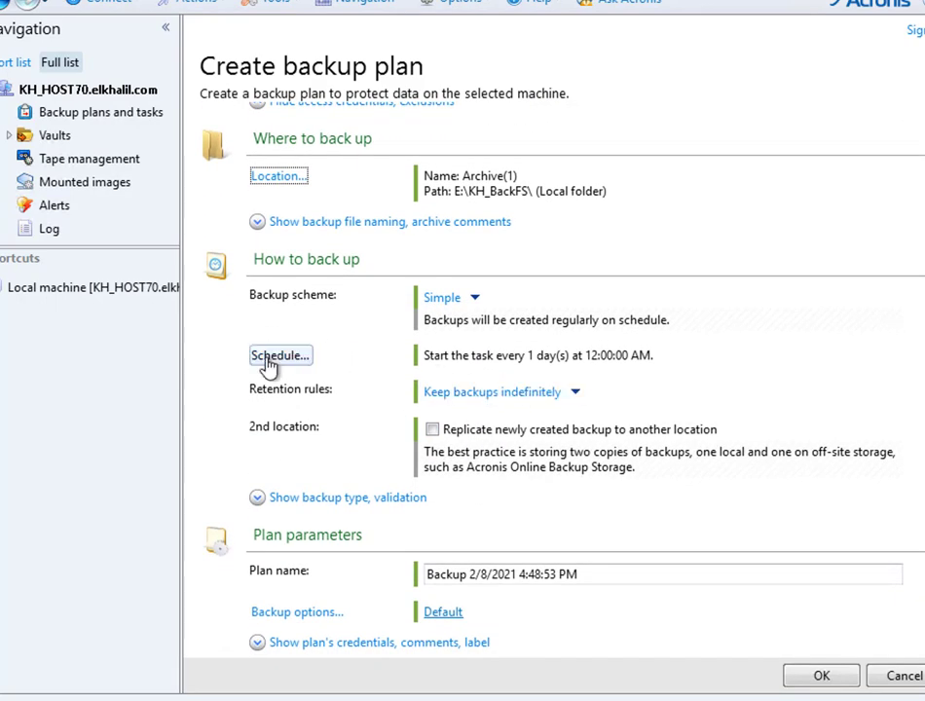
{"action": "left_click", "coordinate": [440, 298]}
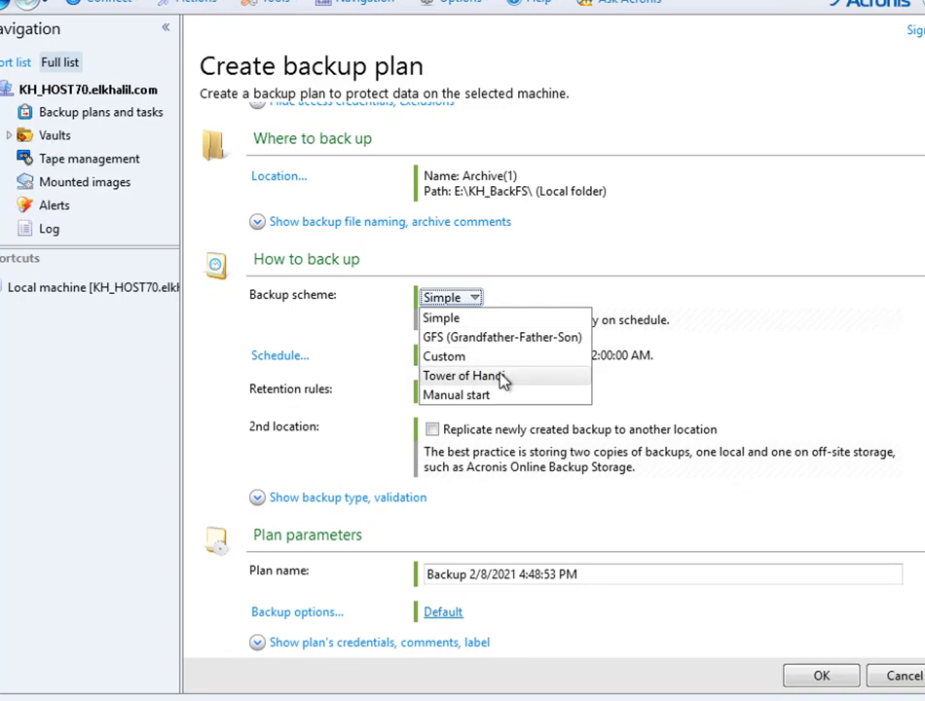
{"action": "key", "text": "Escape"}
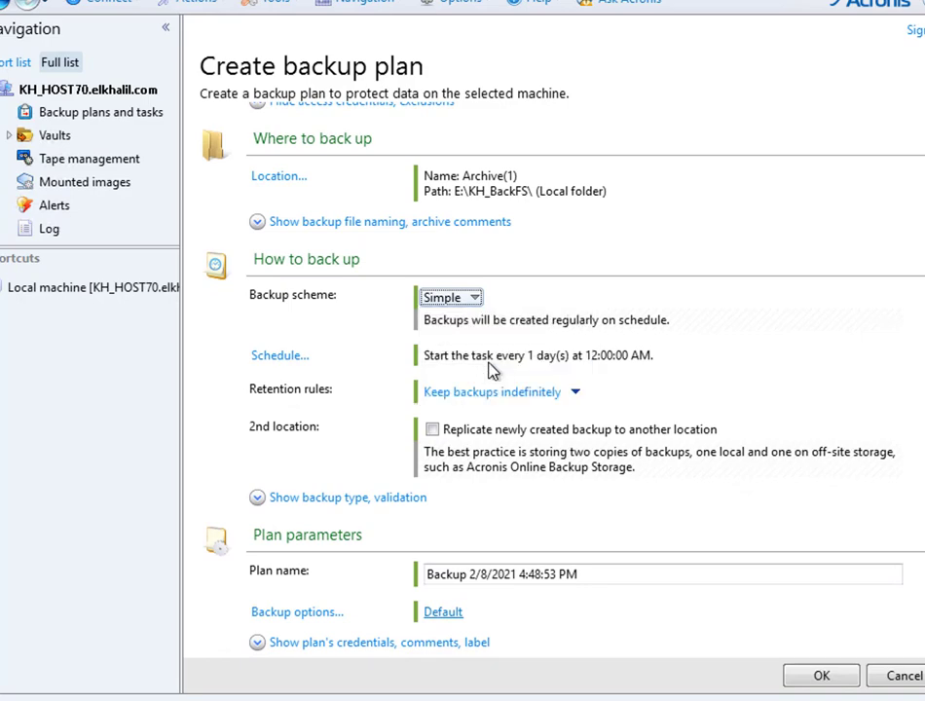
{"action": "key", "text": "Down"}
{"action": "key", "text": "Down"}
{"action": "key", "text": "Down"}
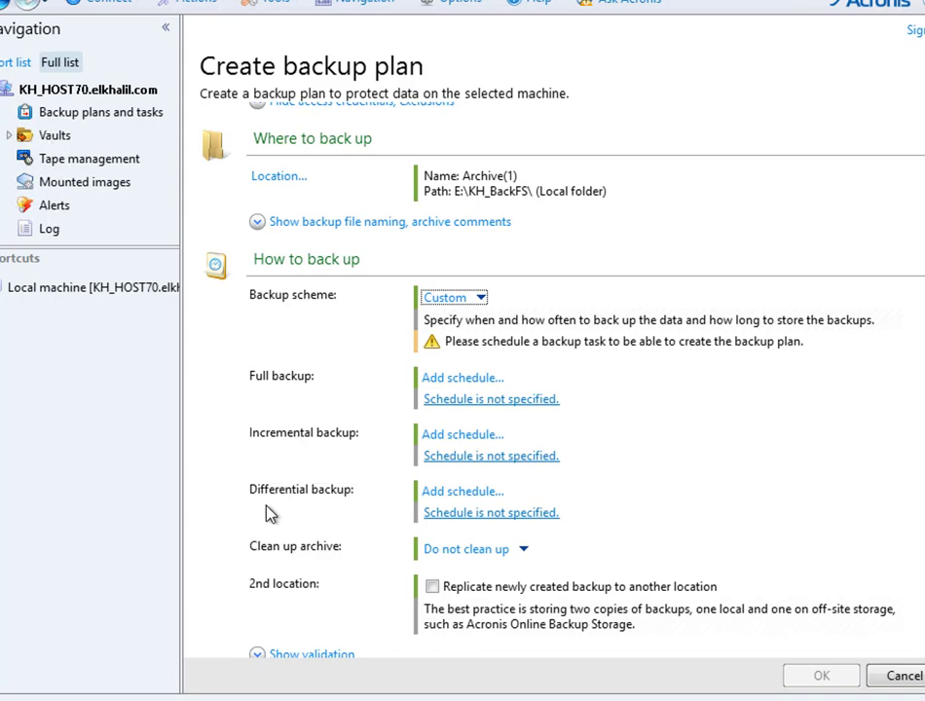
- Add a monthly full backup schedule that runs on day 1 of all months at 1:00:00 AM and confirm it
{"action": "left_click", "coordinate": [448, 387]}
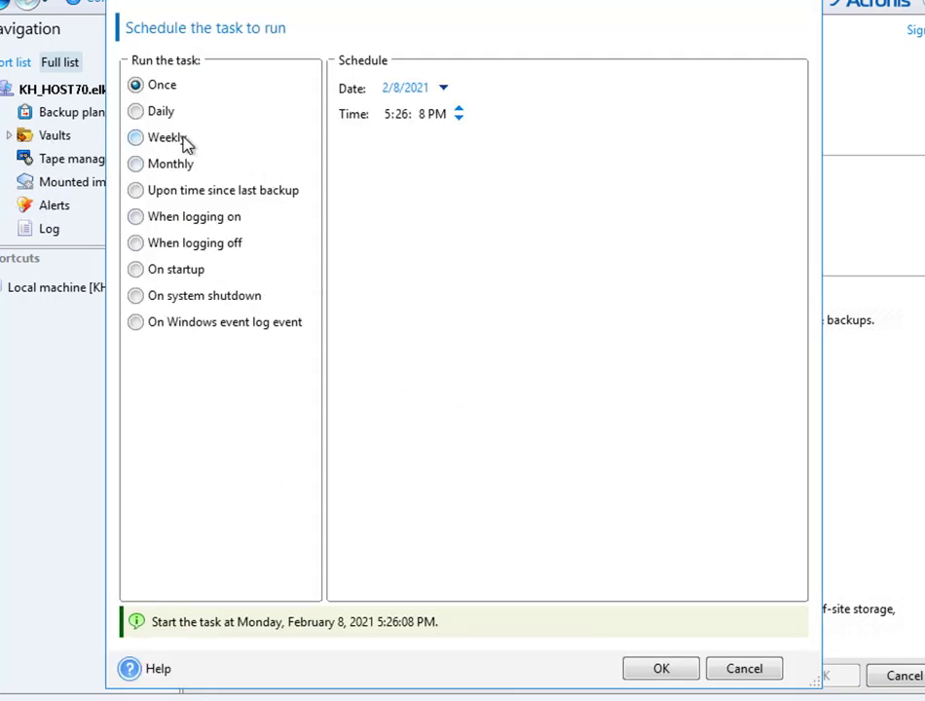
{"action": "left_click", "coordinate": [136, 165]}
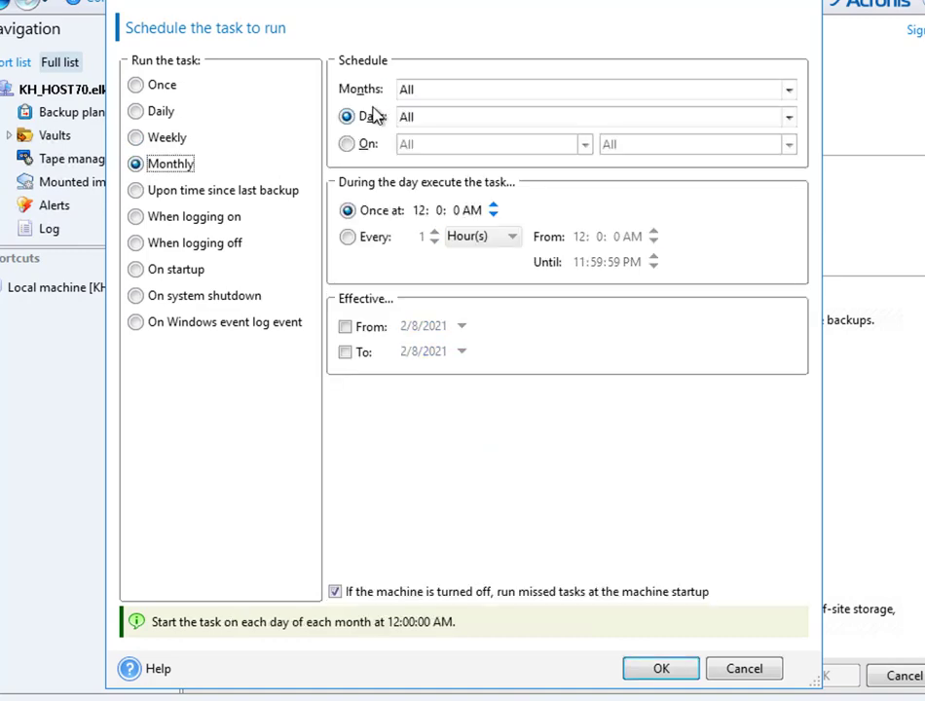
{"action": "left_click", "coordinate": [791, 119]}
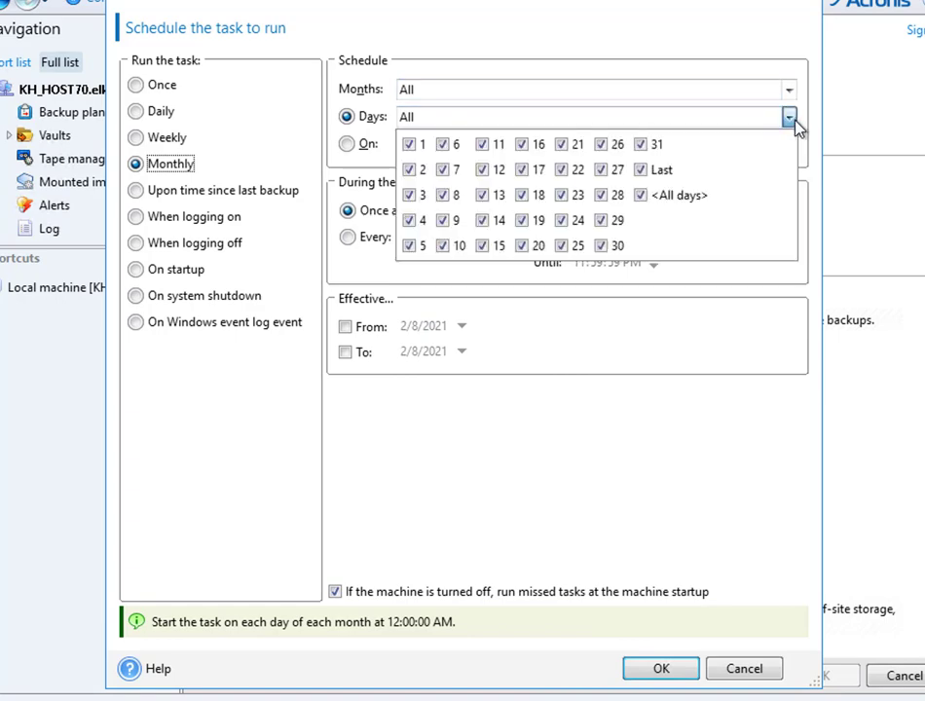
{"action": "left_click", "coordinate": [651, 202]}
{"action": "left_click", "coordinate": [410, 145]}
{"action": "left_click", "coordinate": [628, 463]}
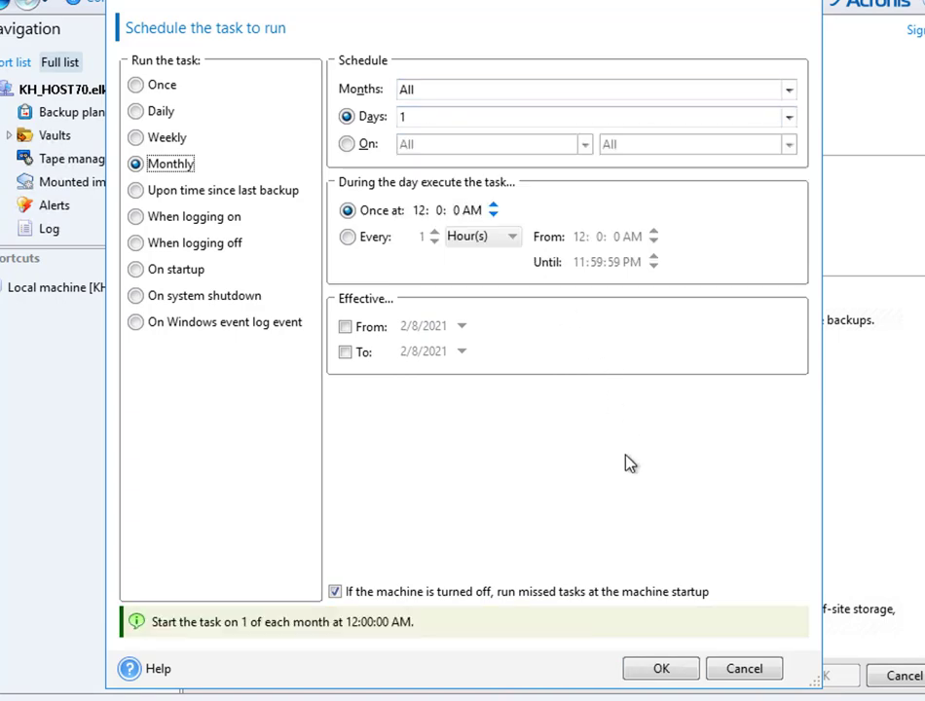
{"action": "left_click", "coordinate": [419, 212]}
{"action": "type", "text": "1"}
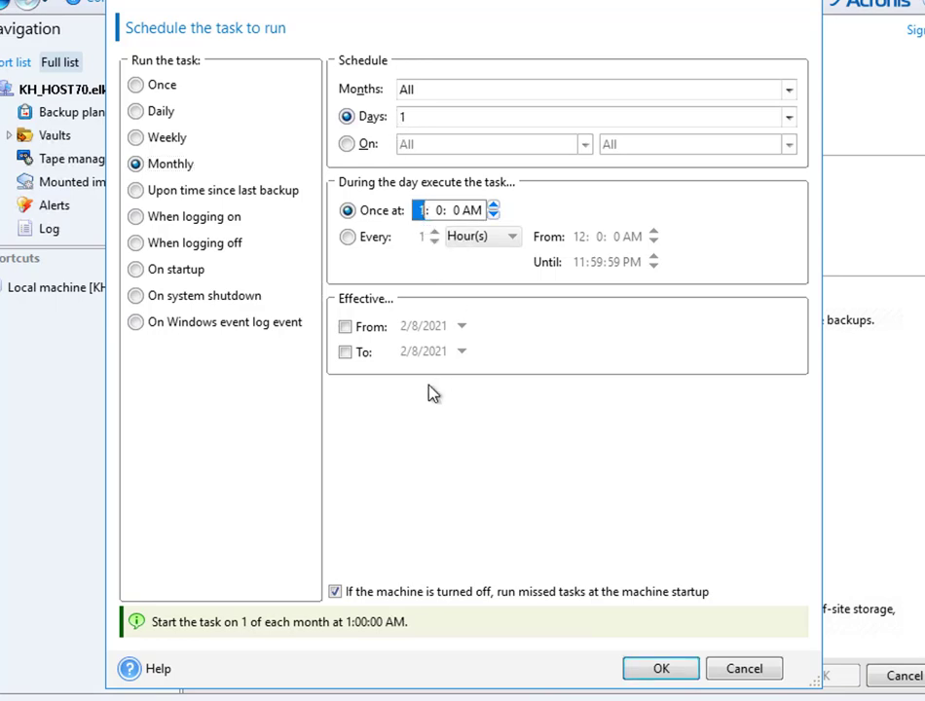
{"action": "left_click", "coordinate": [662, 669]}
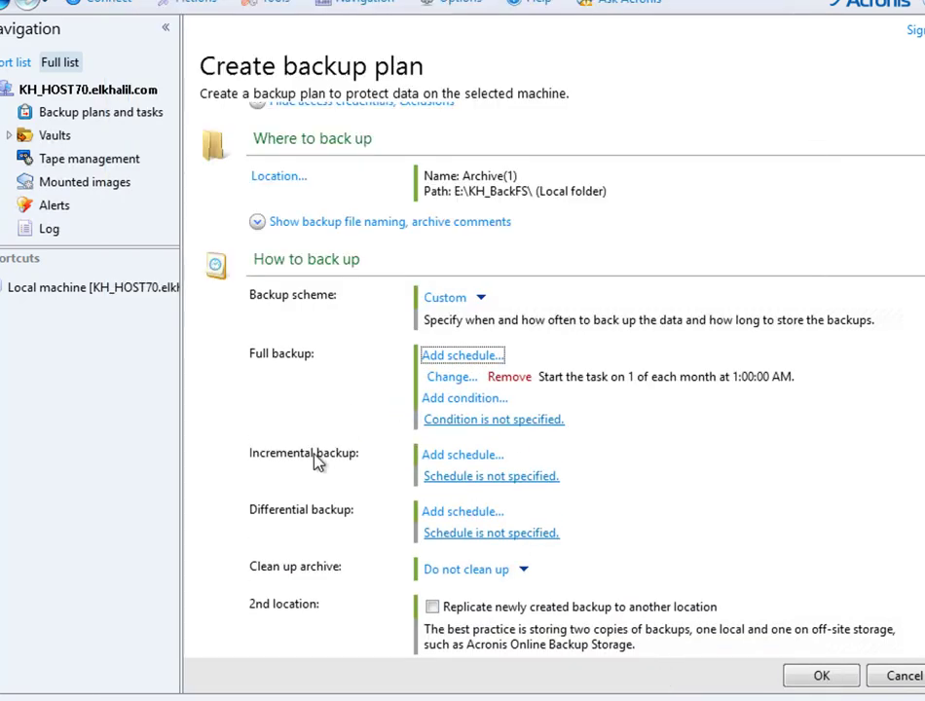
- Add a daily incremental backup schedule that runs every 1 day, once at 11:00:00 PM
{"action": "left_click", "coordinate": [458, 455]}
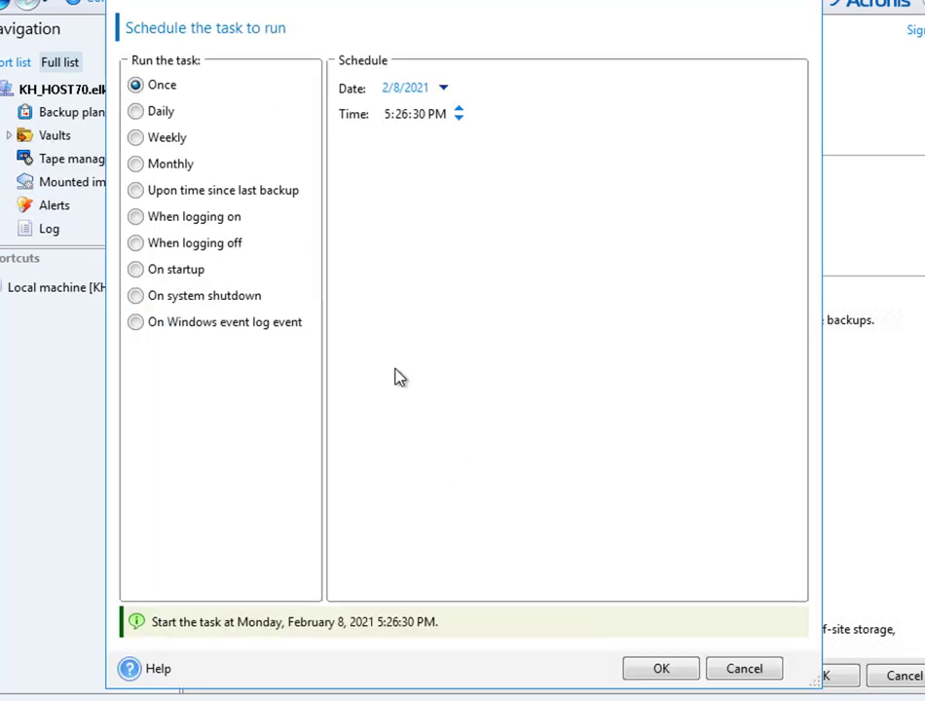
{"action": "left_click", "coordinate": [141, 113]}
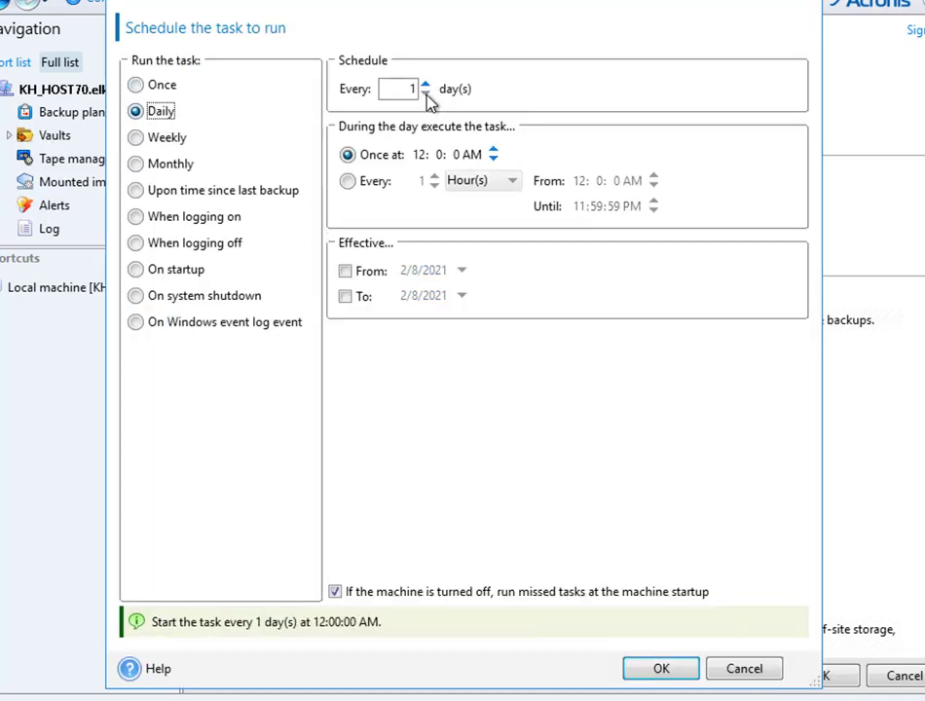
{"action": "left_click", "coordinate": [419, 154]}
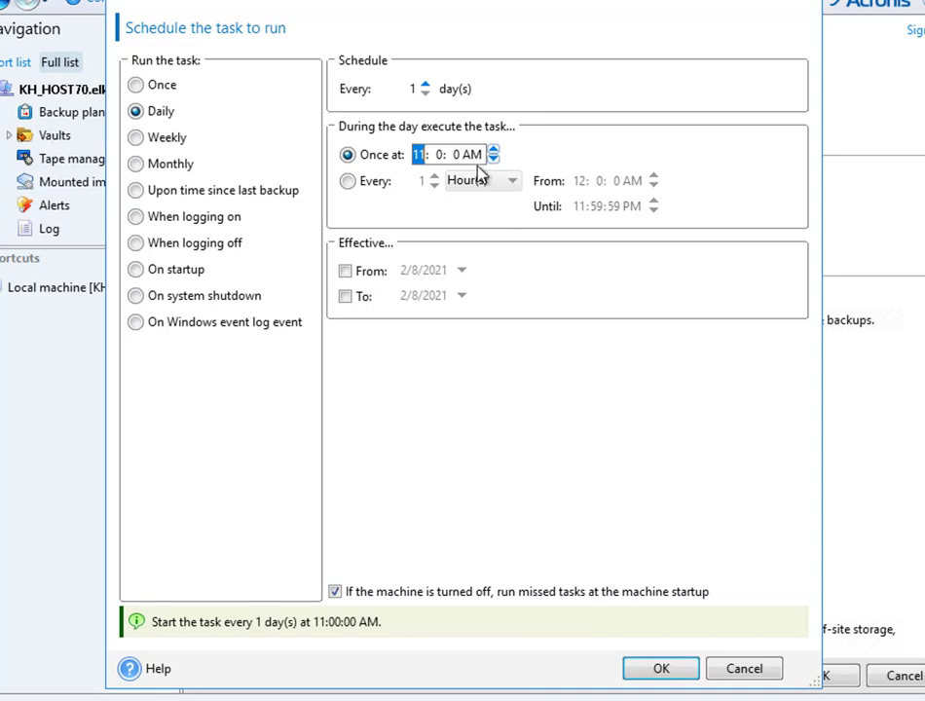
{"action": "key", "text": "Right"}
{"action": "key", "text": "Right"}
{"action": "key", "text": "Right"}
{"action": "key", "text": "Up"}
{"action": "key", "text": "Down"}
{"action": "key", "text": "Up"}
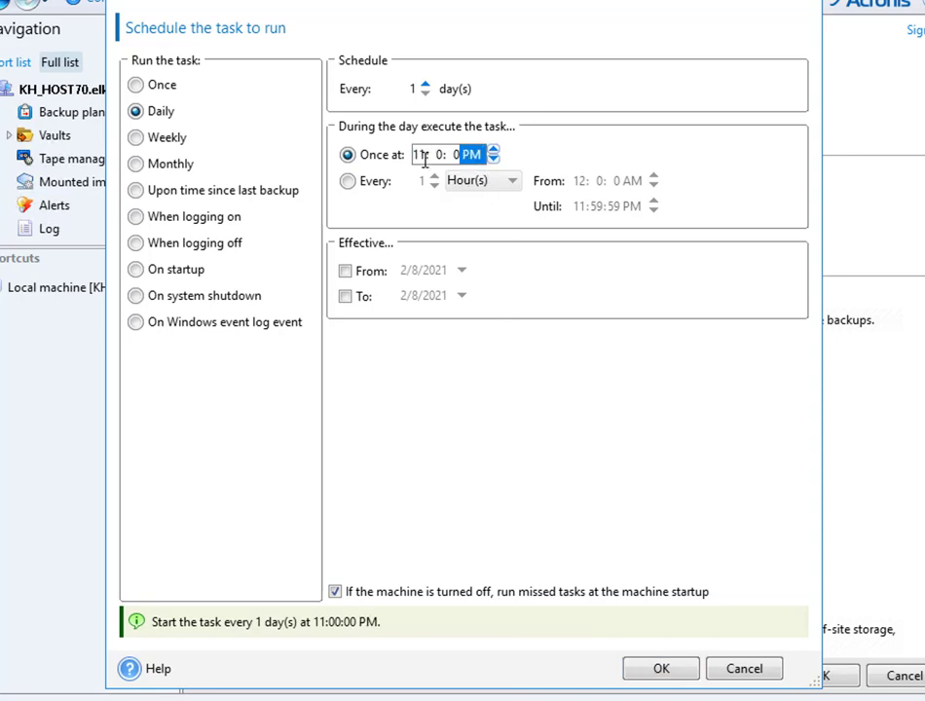
- Lower the start hour of the daily incremental backup by one and confirm the schedule
{"action": "left_click", "coordinate": [421, 154]}
{"action": "key", "text": "Down"}
{"action": "left_click", "coordinate": [660, 670]}
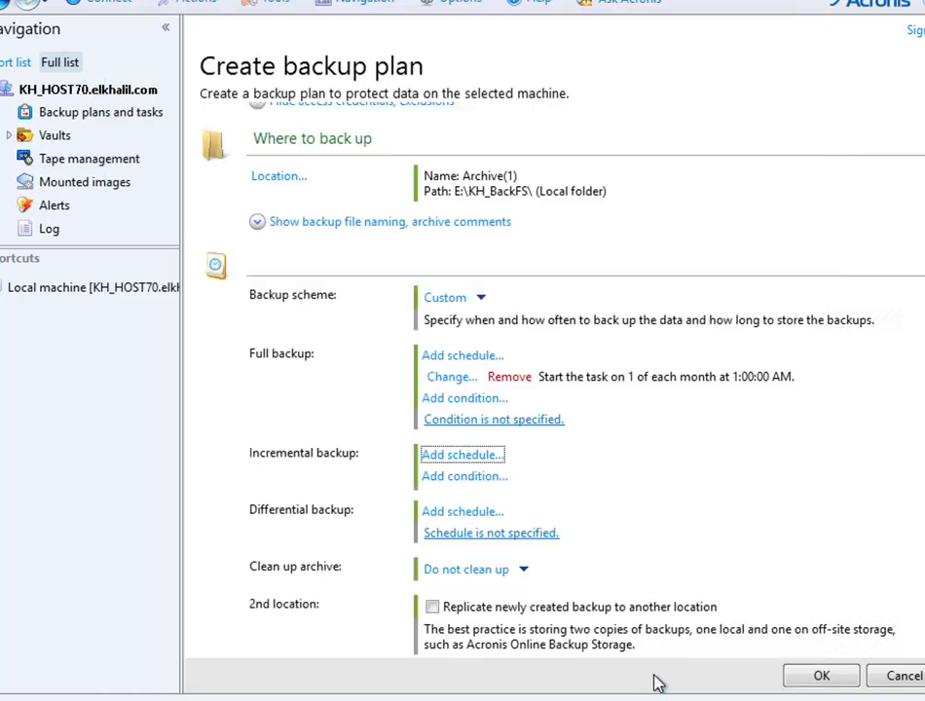
- Open the schedule settings for the differential backup and dismiss them without adding a schedule
{"action": "left_click", "coordinate": [448, 554]}
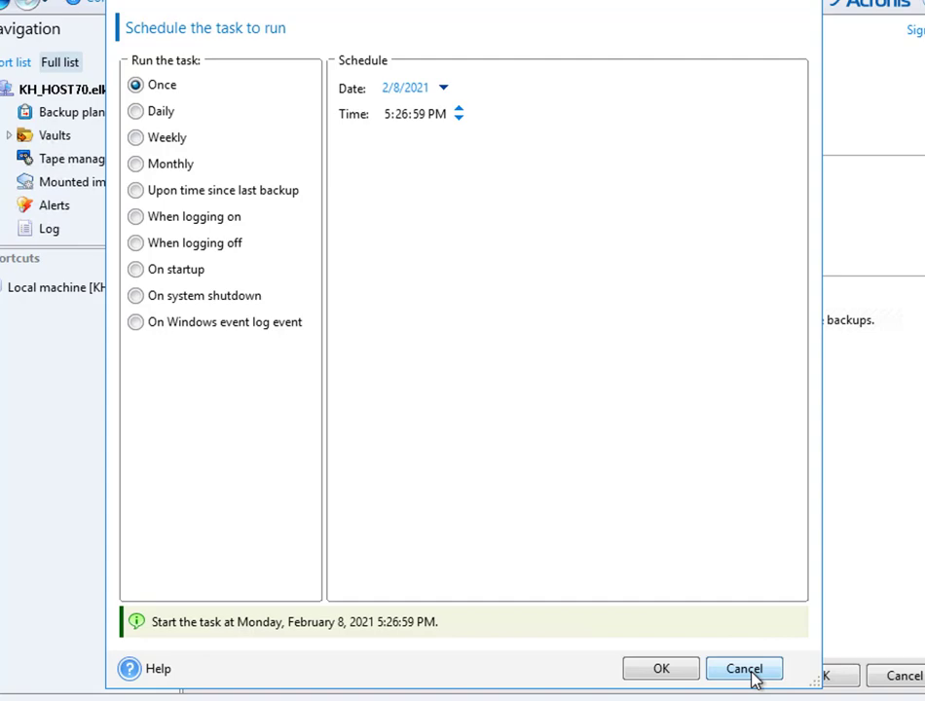
{"action": "left_click", "coordinate": [745, 670]}
- Name the backup plan Kh_BacFS and create it
{"action": "scroll", "coordinate": [562, 538], "scroll_direction": "down", "scroll_amount": 2}
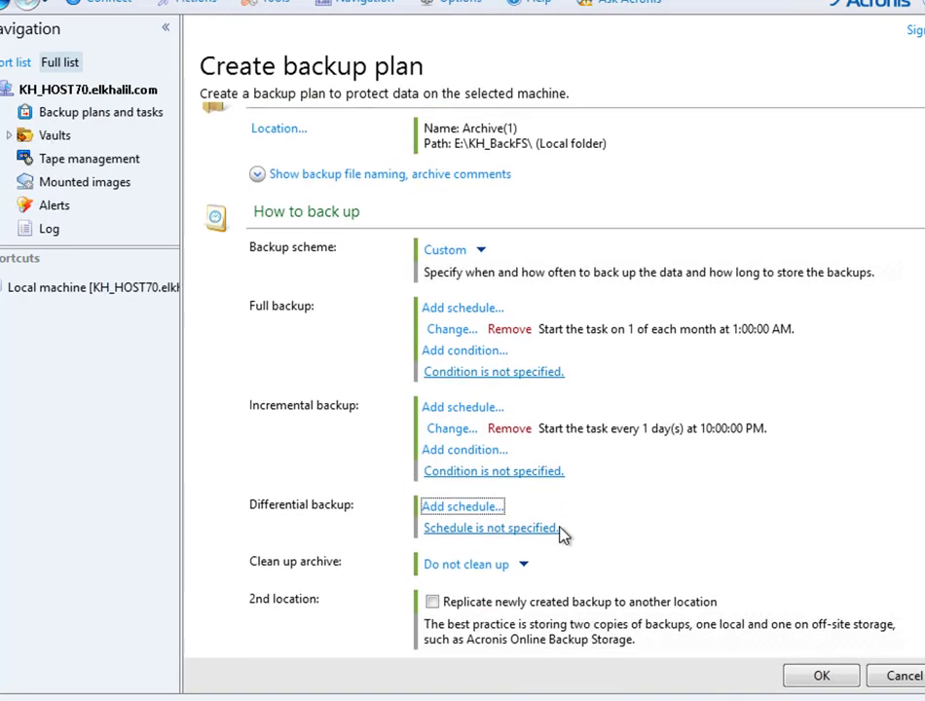
{"action": "scroll", "coordinate": [562, 535], "scroll_direction": "down", "scroll_amount": 3}
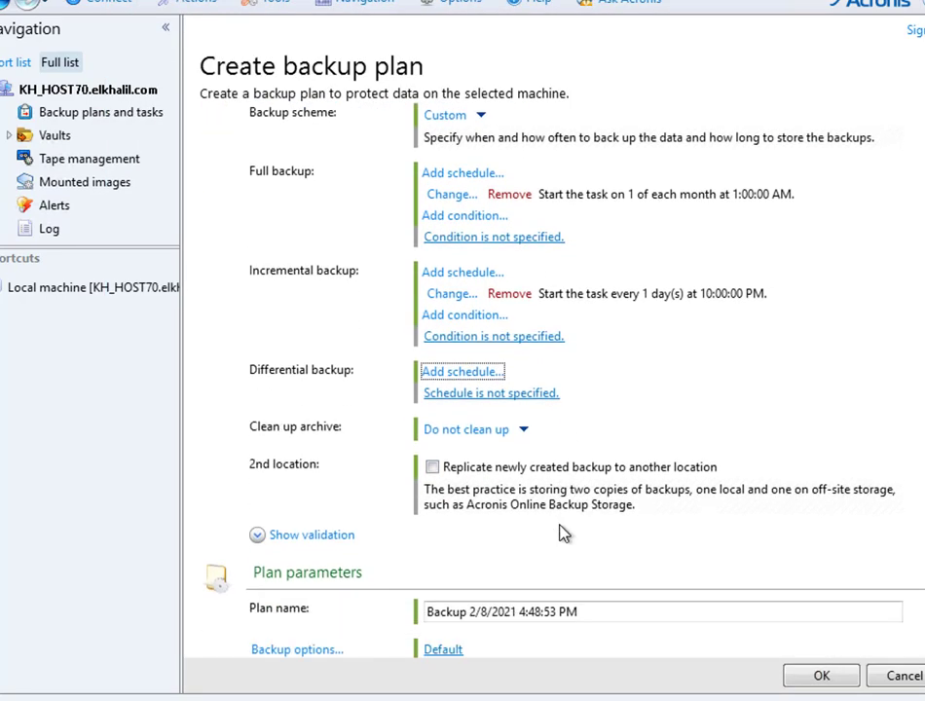
{"action": "scroll", "coordinate": [563, 534], "scroll_direction": "down", "scroll_amount": 1}
{"action": "left_click_drag", "start_coordinate": [612, 557], "coordinate": [356, 562]}
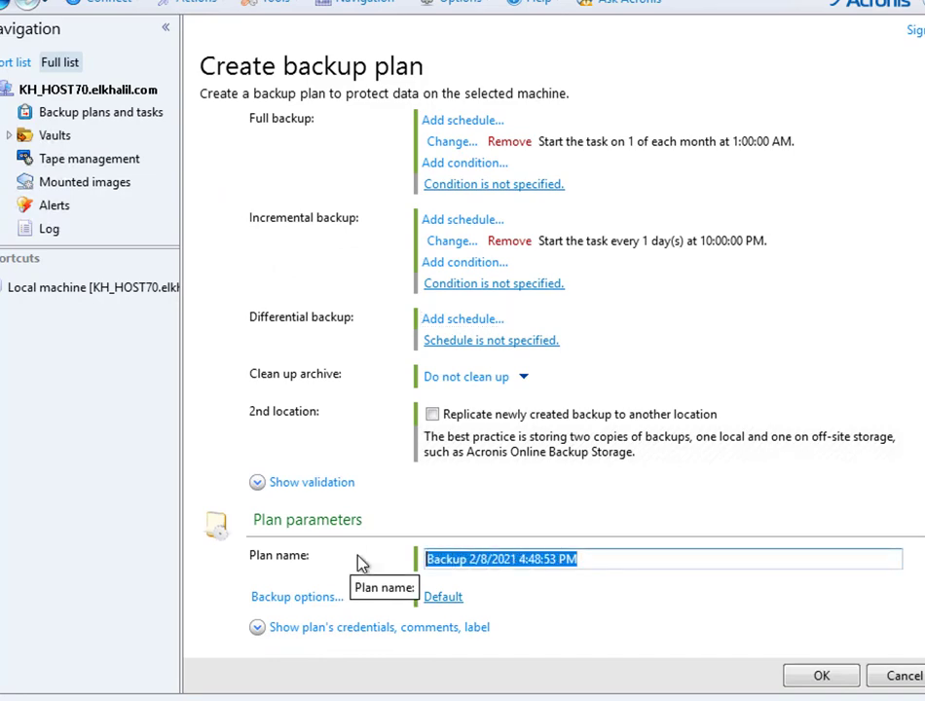
{"action": "type", "text": "K"}
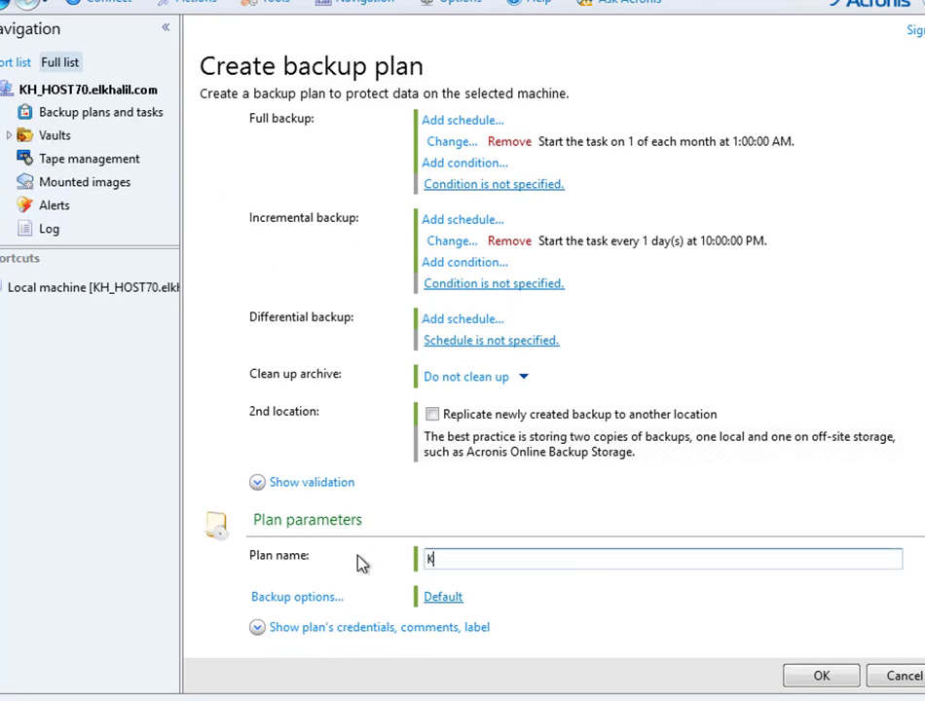
{"action": "type", "text": "h_BacFS"}
{"action": "left_click", "coordinate": [820, 679]}
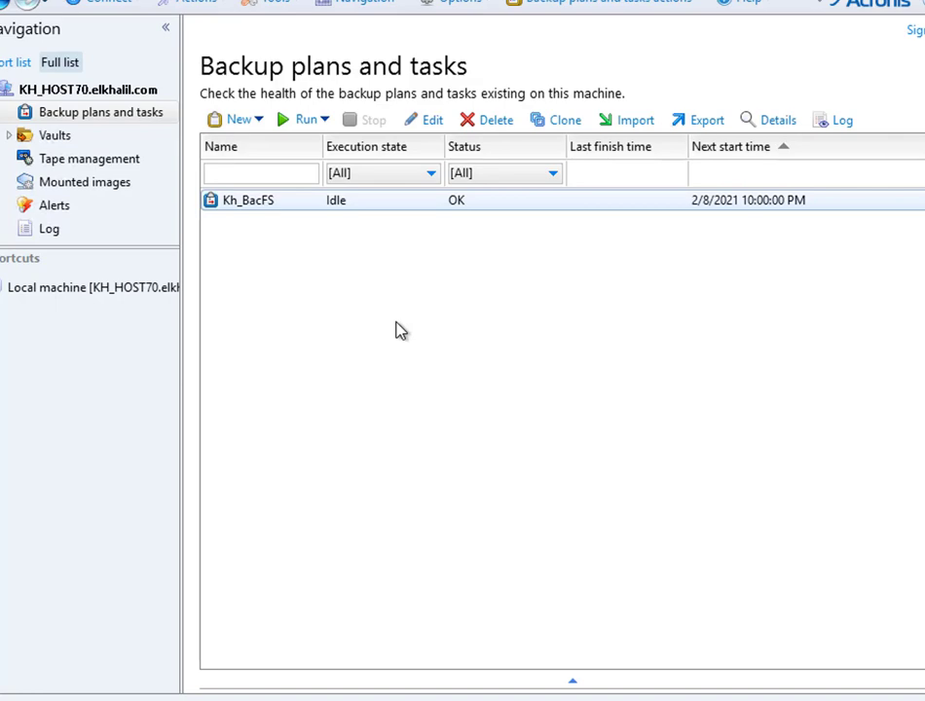
- Edit the Kh_BacFS plan and set its backup location to a new folder named KH_BacFS inside E:\KH_Mega
{"action": "left_click", "coordinate": [433, 122]}
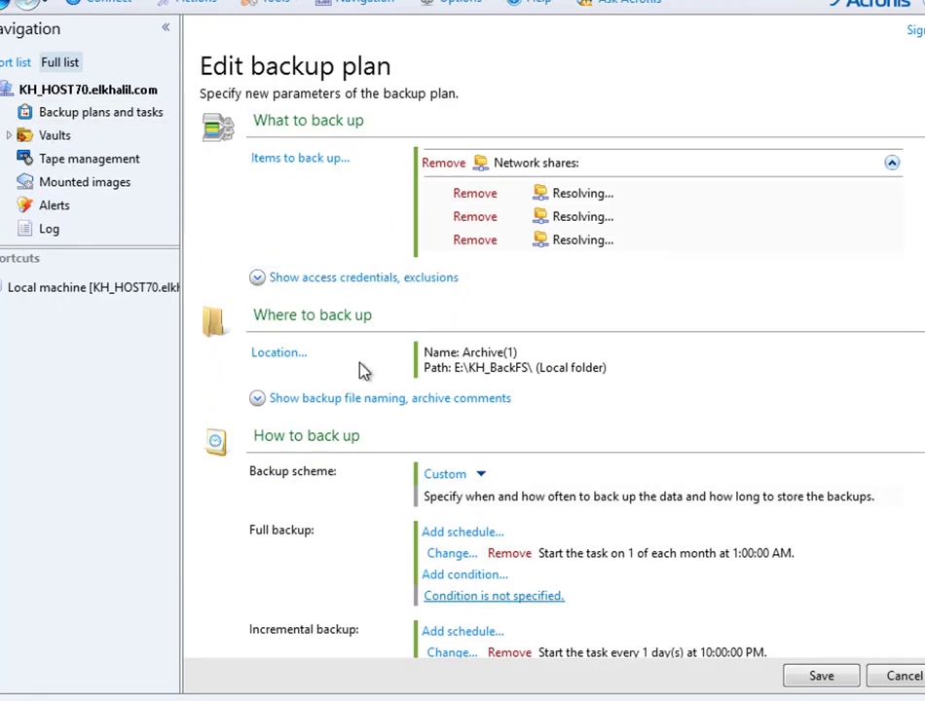
{"action": "left_click", "coordinate": [300, 354]}
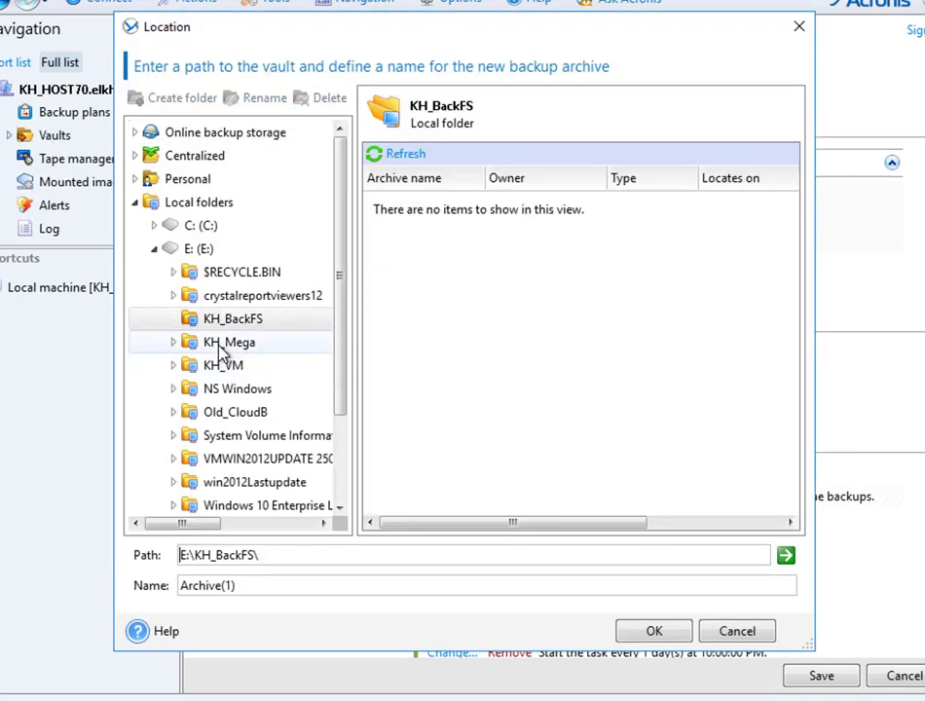
{"action": "left_click", "coordinate": [222, 347]}
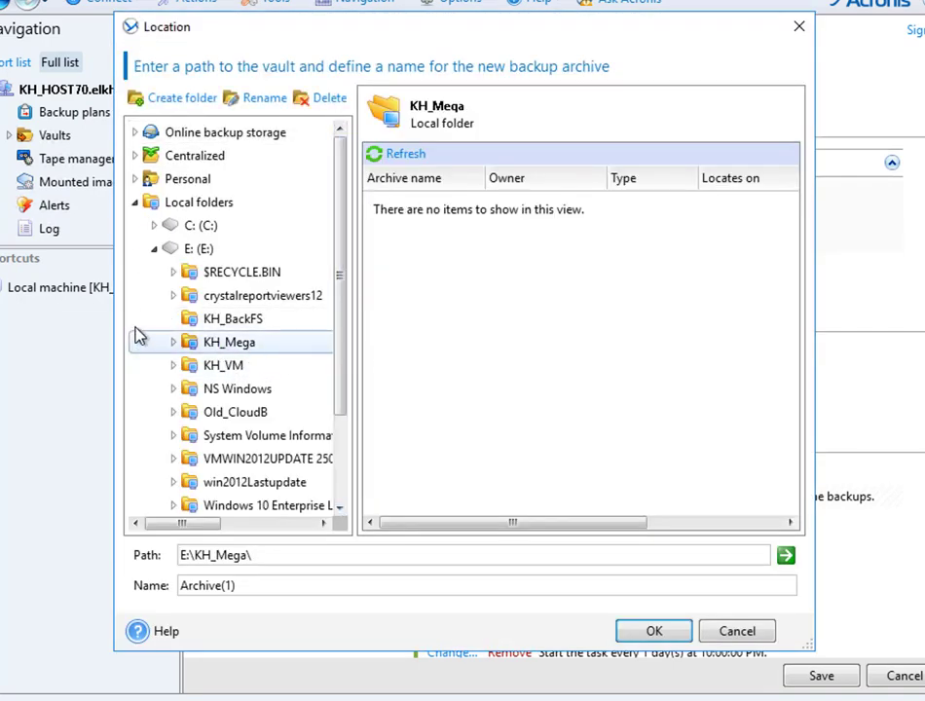
{"action": "left_click", "coordinate": [175, 342]}
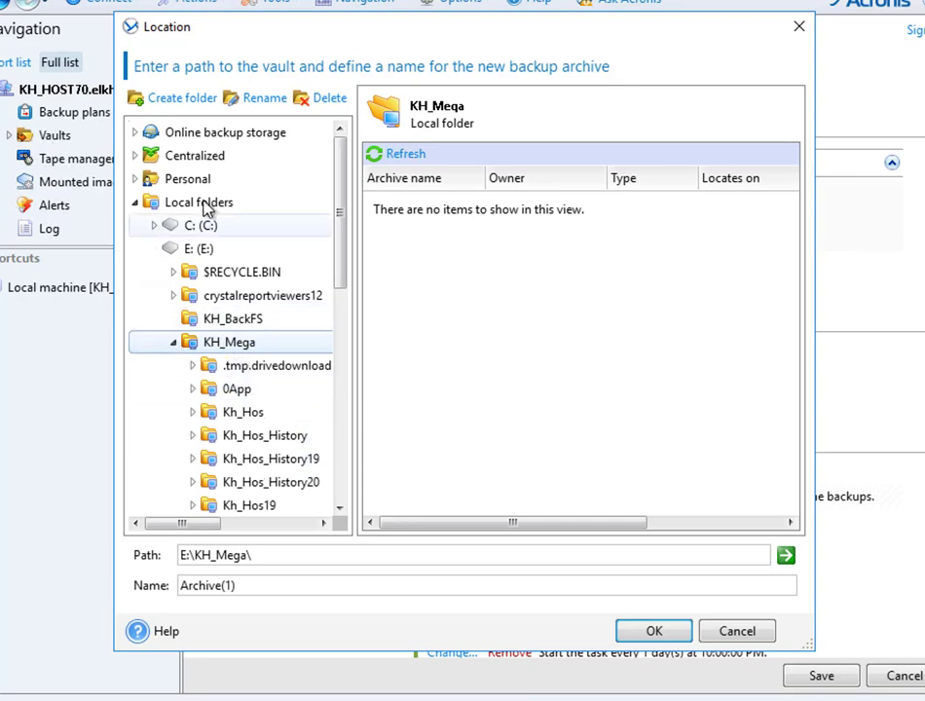
{"action": "left_click", "coordinate": [170, 100]}
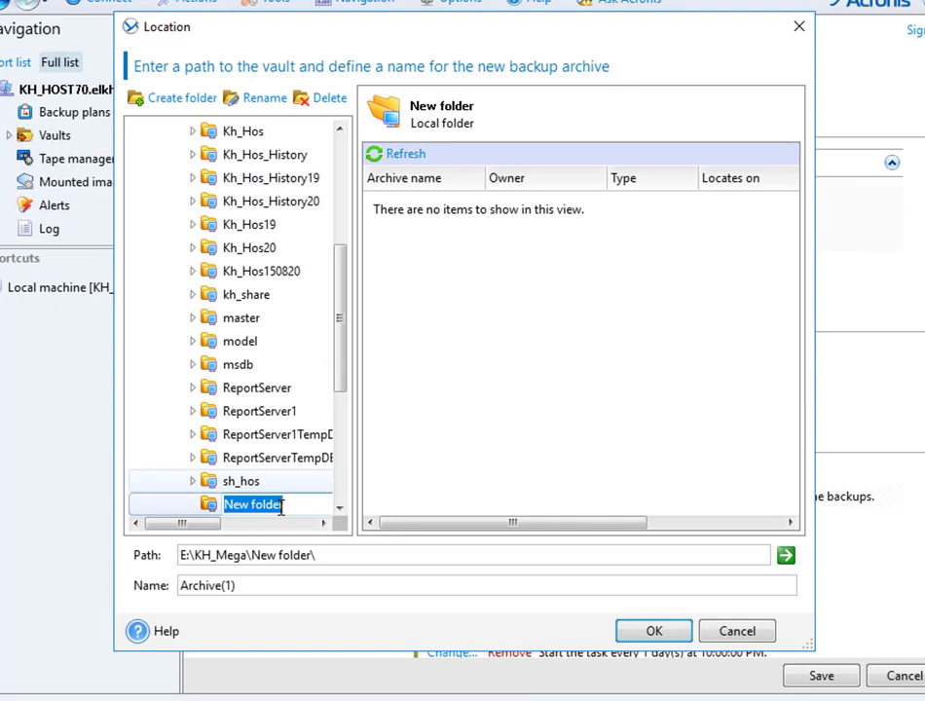
{"action": "type", "text": "KH_"}
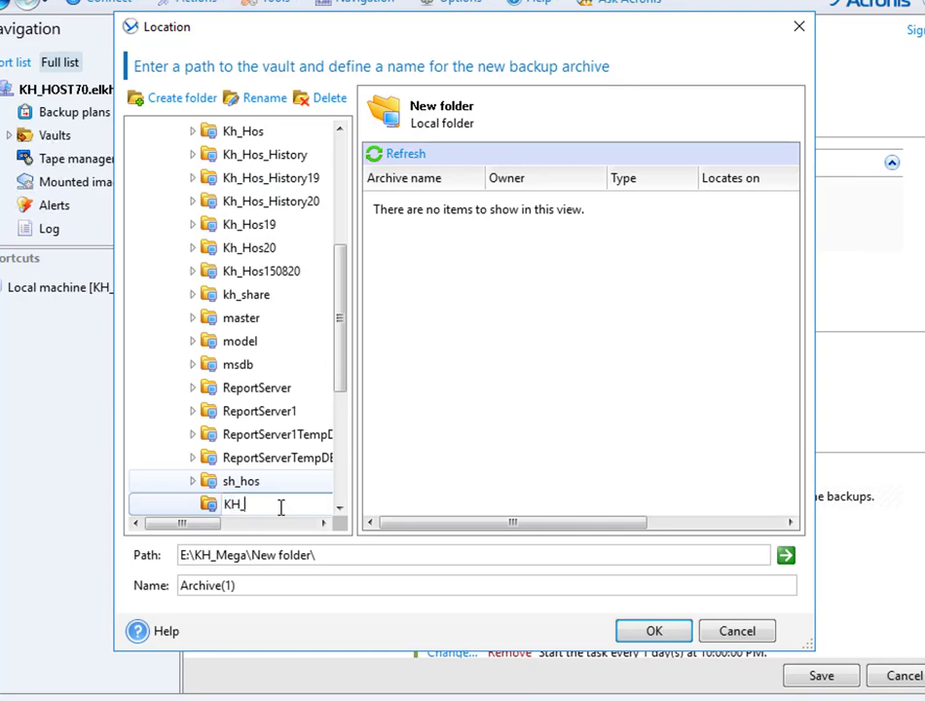
{"action": "type", "text": "BacFS"}
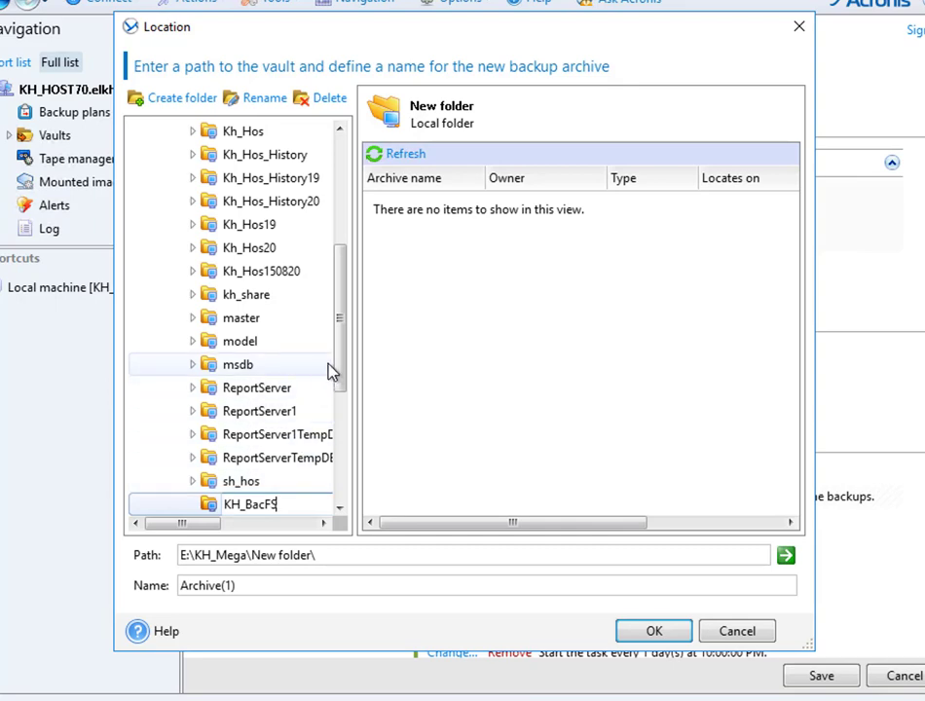
{"action": "key", "text": "Return"}
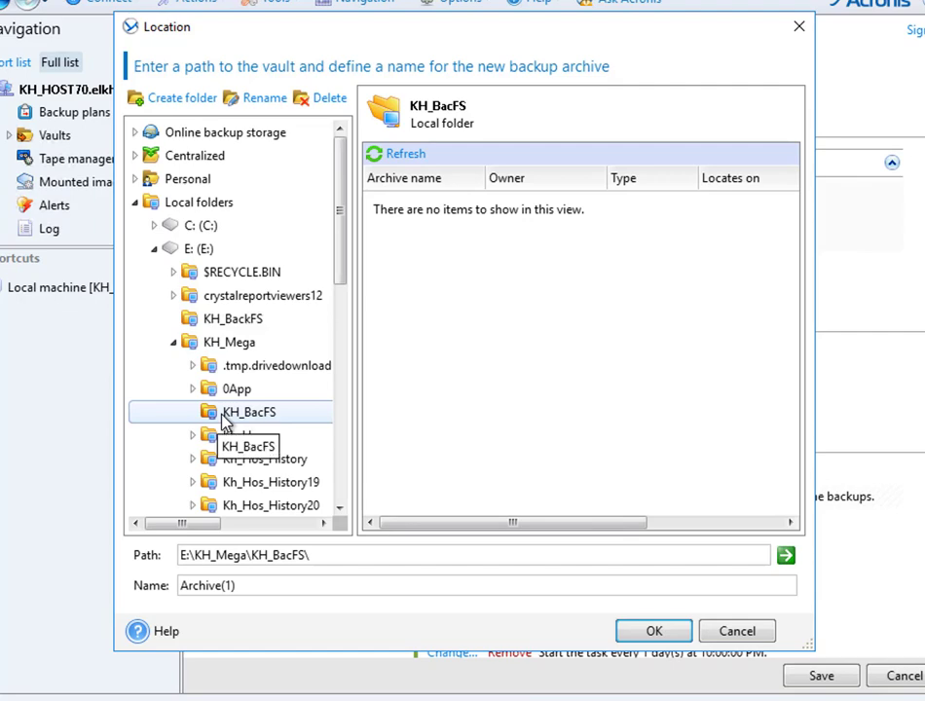
{"action": "left_click", "coordinate": [654, 632]}
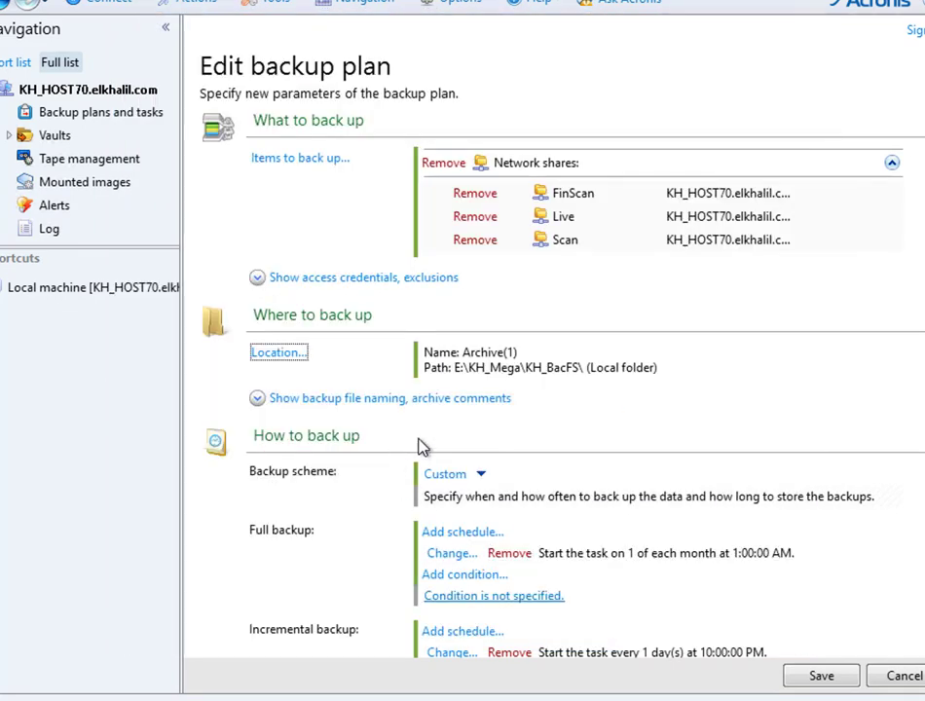
- Review the remaining schedule and plan parameters of the Kh_BacFS plan and save the edited plan
{"action": "scroll", "coordinate": [454, 434], "scroll_direction": "down", "scroll_amount": 1}
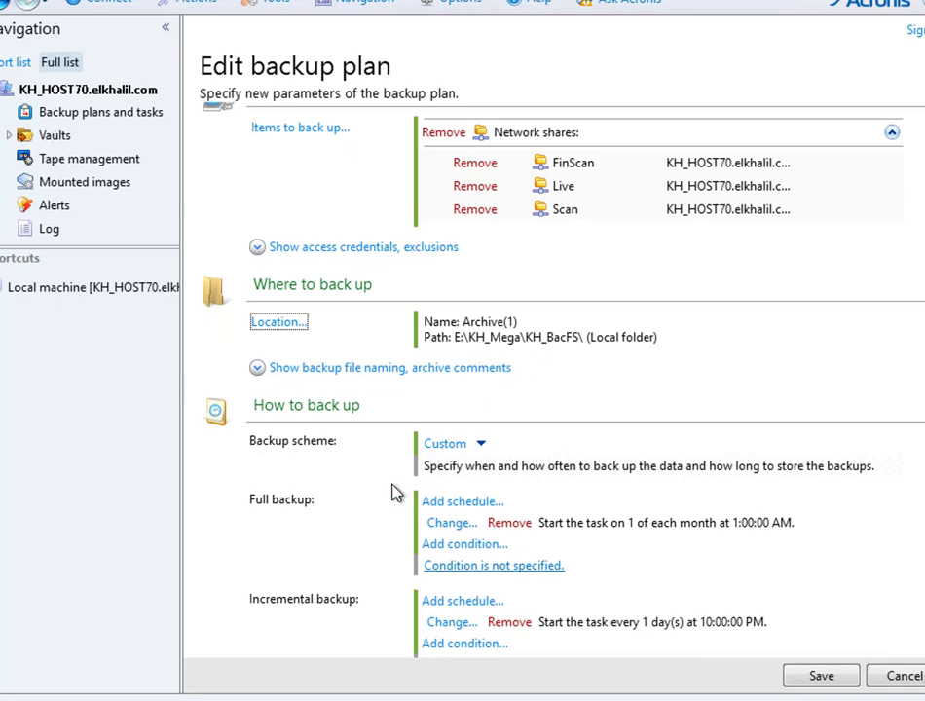
{"action": "scroll", "coordinate": [393, 494], "scroll_direction": "down", "scroll_amount": 3}
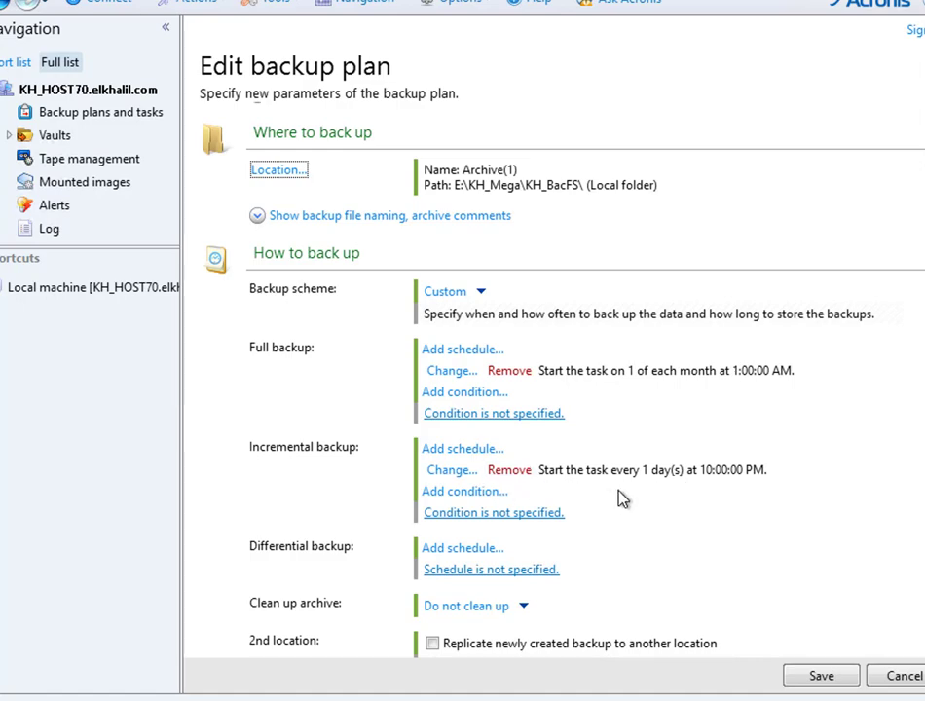
{"action": "scroll", "coordinate": [623, 499], "scroll_direction": "down", "scroll_amount": 5}
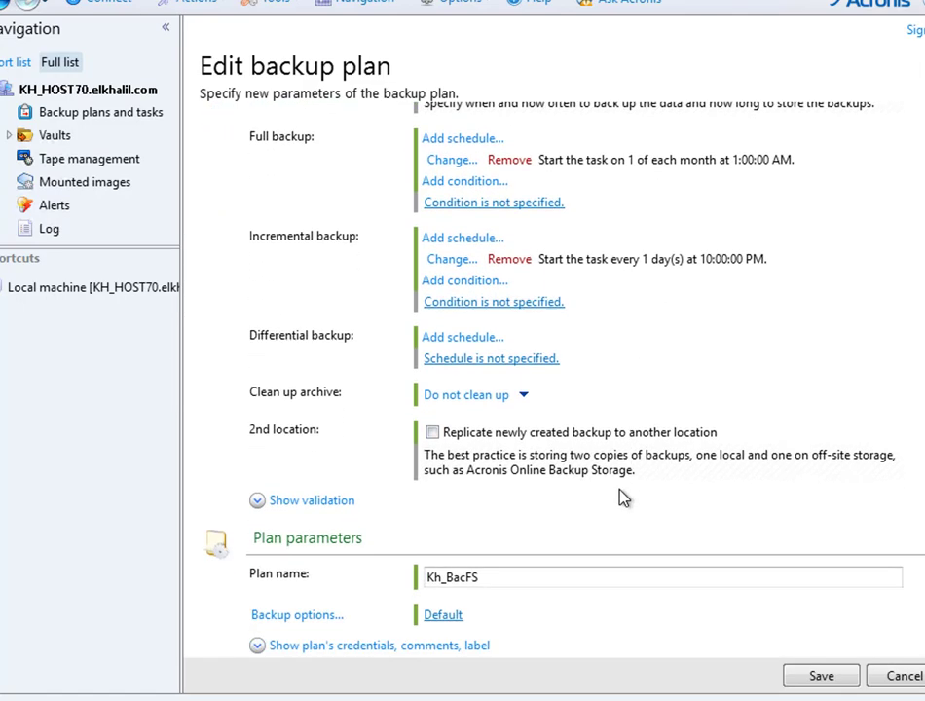
{"action": "scroll", "coordinate": [623, 498], "scroll_direction": "down", "scroll_amount": 1}
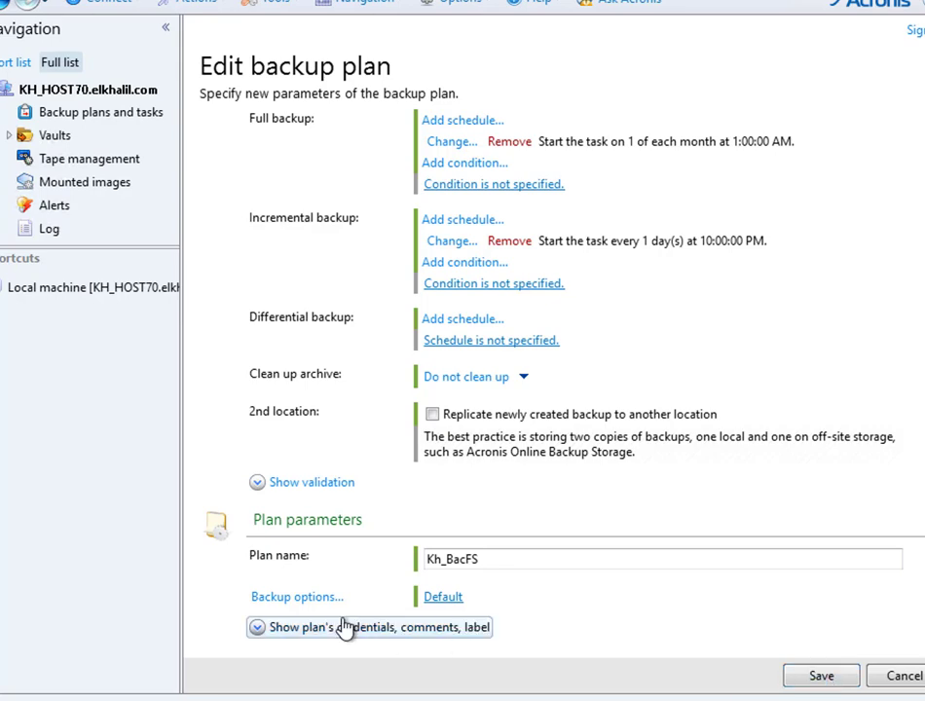
{"action": "left_click", "coordinate": [838, 676]}
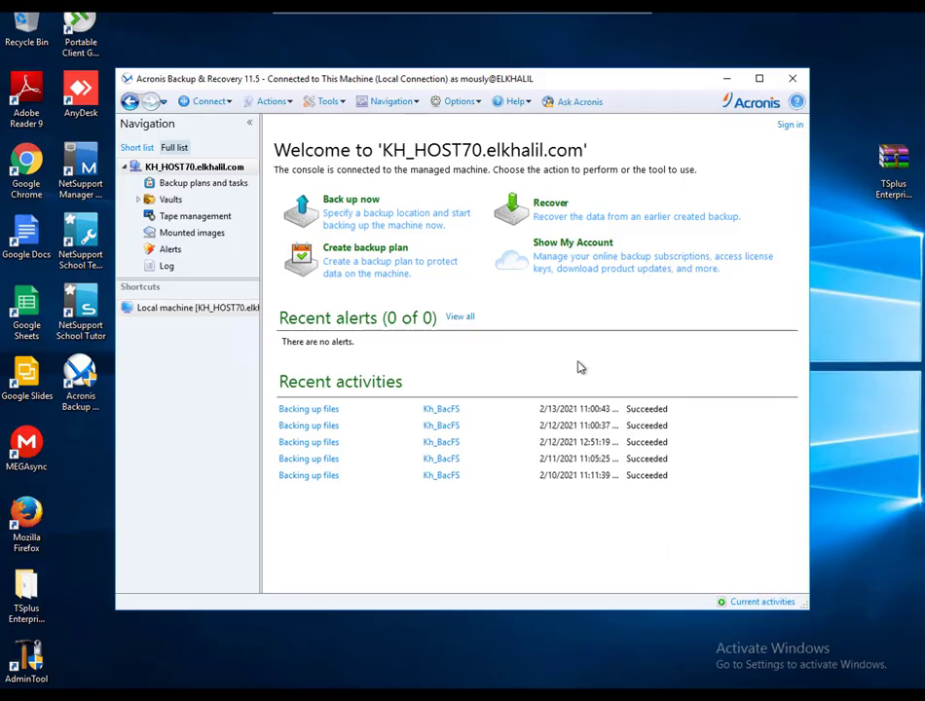
- Set up a validation task for the vault D:\KH_AcrFS and cancel it without creating the task
{"action": "left_click", "coordinate": [272, 101]}
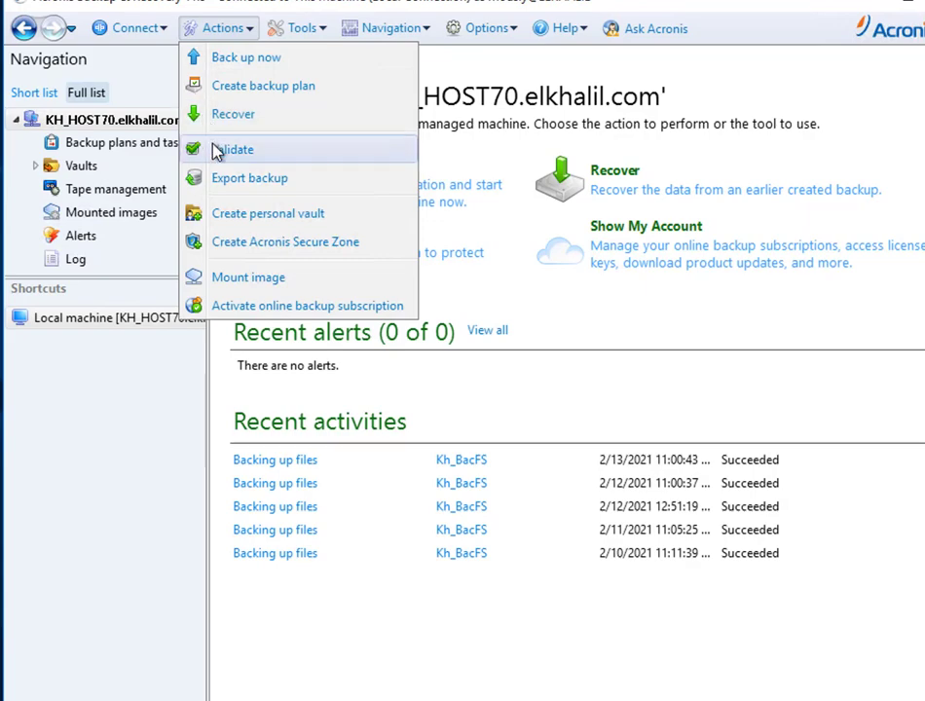
{"action": "left_click", "coordinate": [216, 150]}
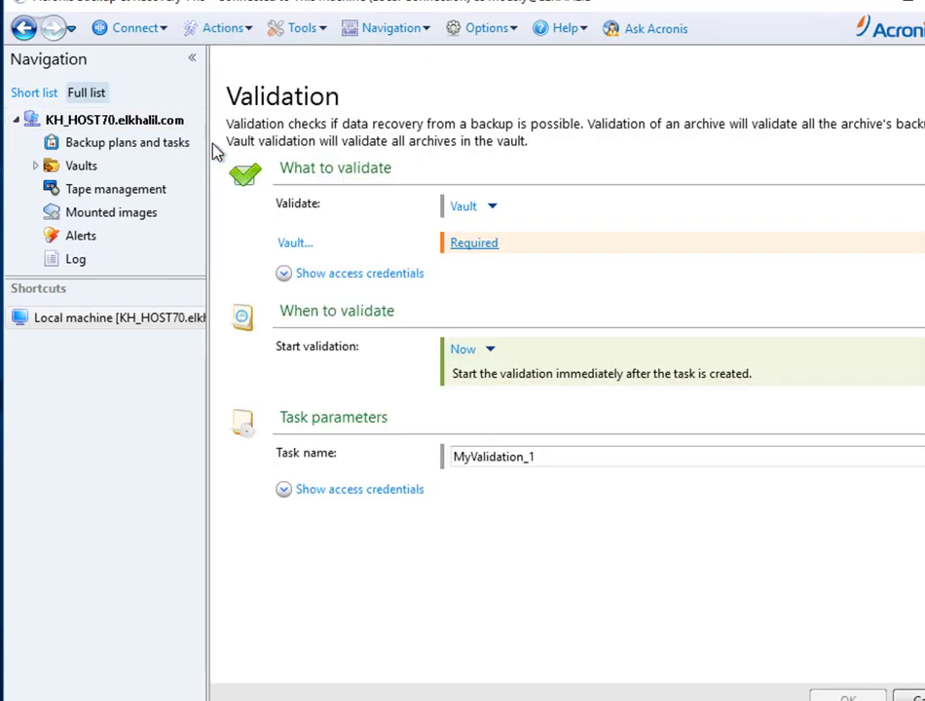
{"action": "left_click", "coordinate": [475, 245]}
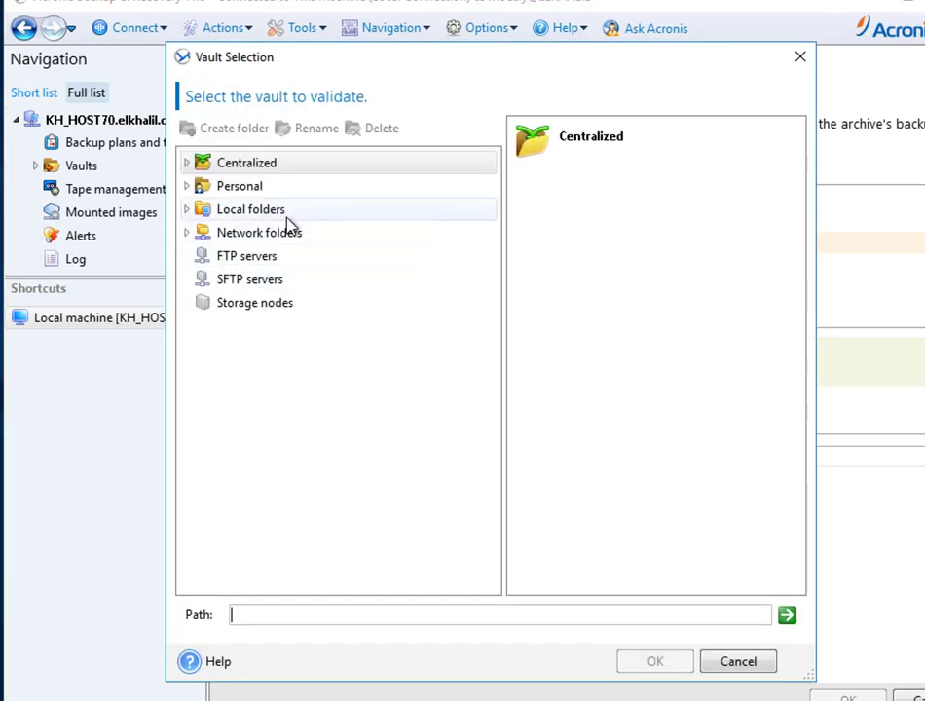
{"action": "left_click", "coordinate": [187, 209]}
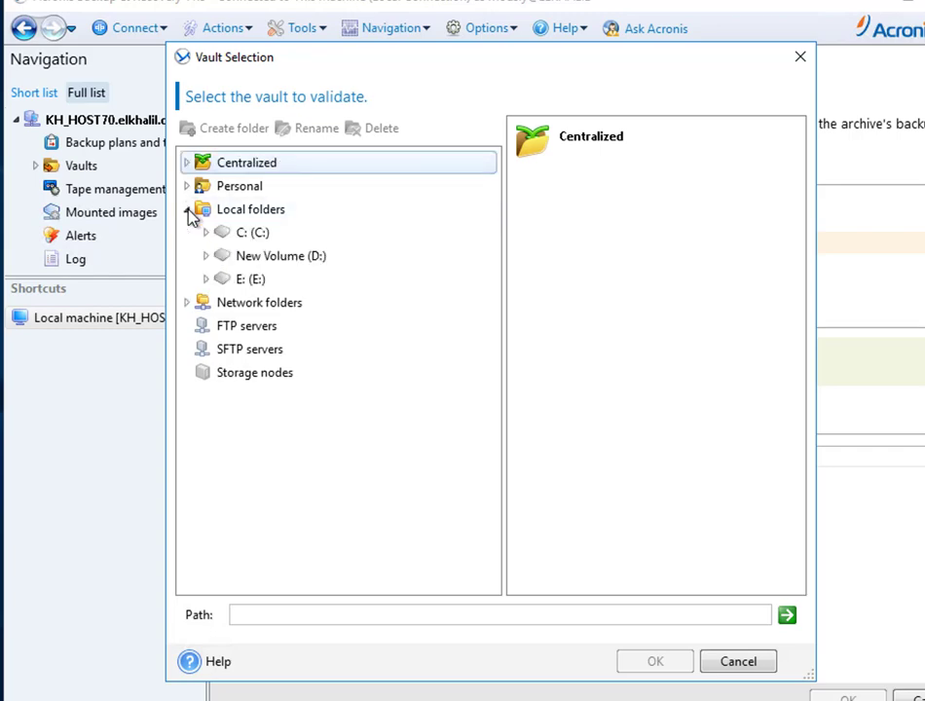
{"action": "left_click", "coordinate": [206, 256]}
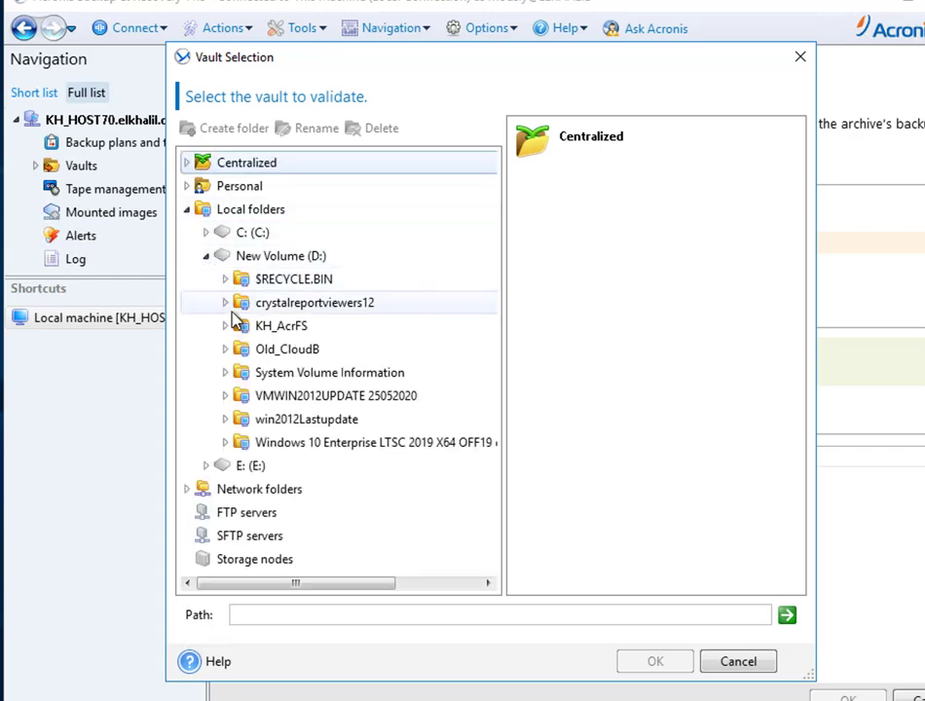
{"action": "left_click", "coordinate": [227, 325]}
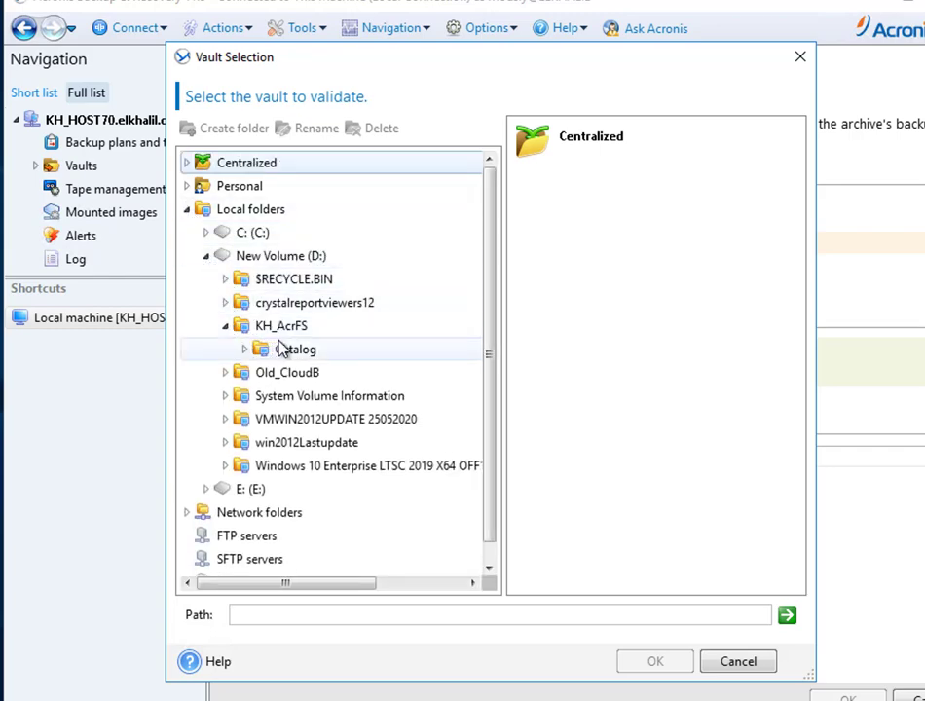
{"action": "left_click", "coordinate": [299, 332]}
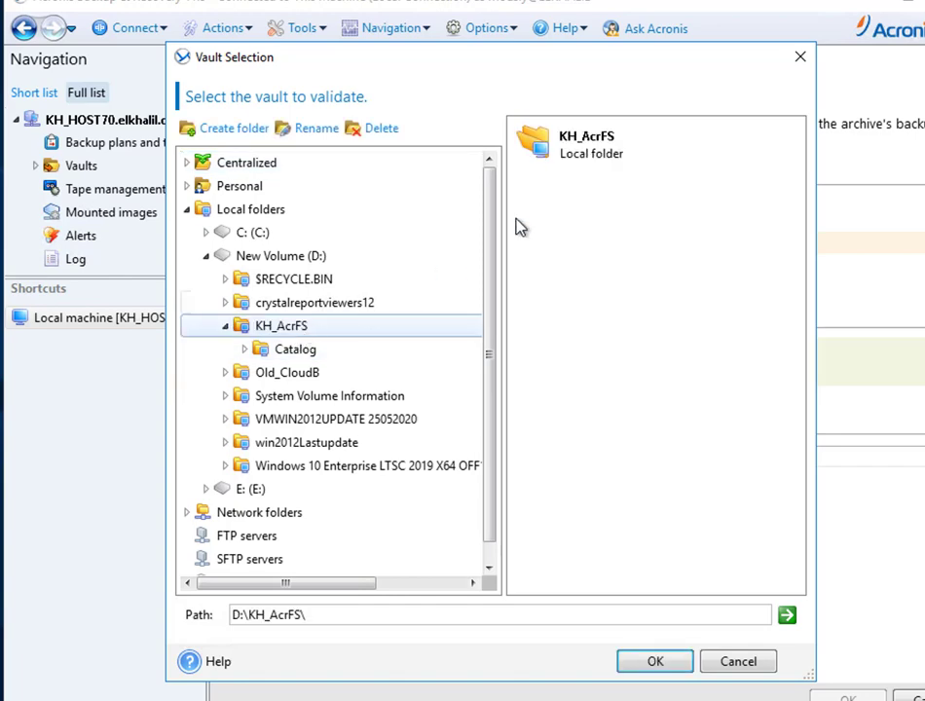
{"action": "left_click", "coordinate": [751, 666]}
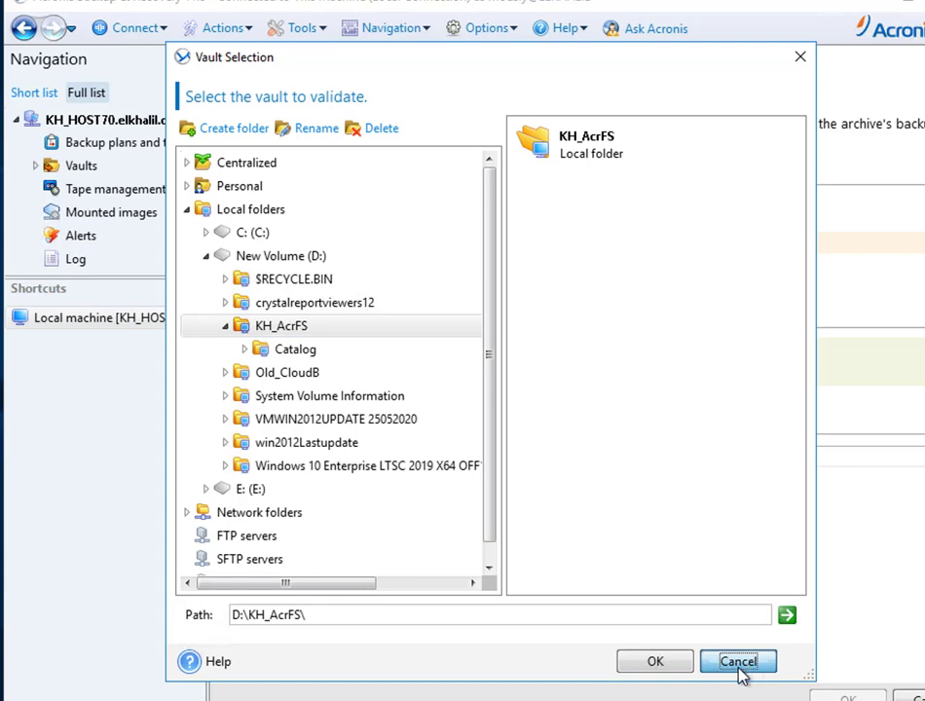
{"action": "left_click", "coordinate": [677, 669]}
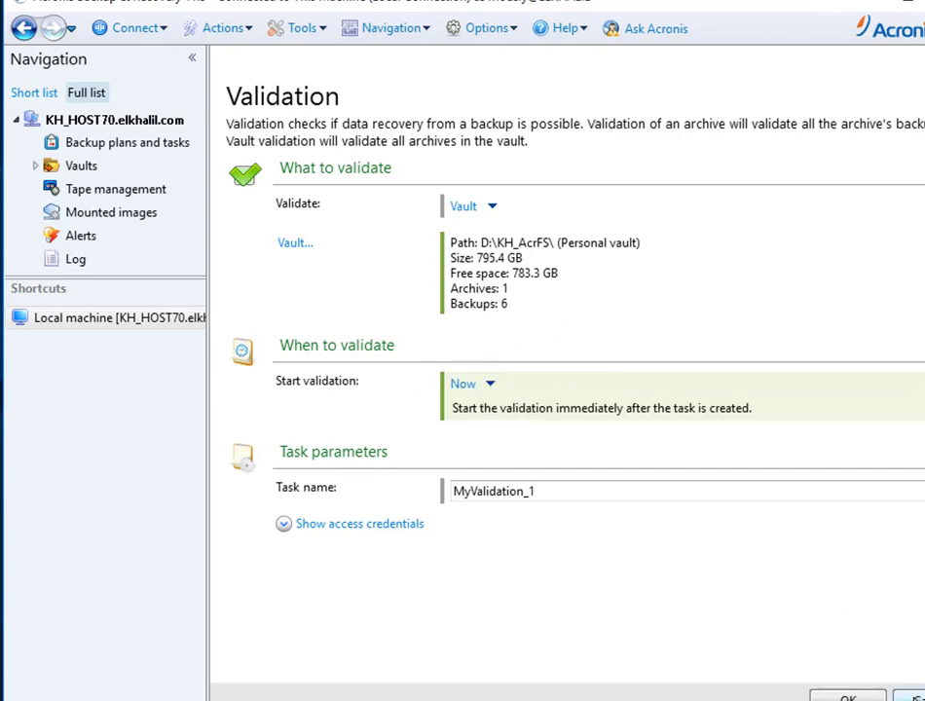
{"action": "left_click", "coordinate": [914, 696]}
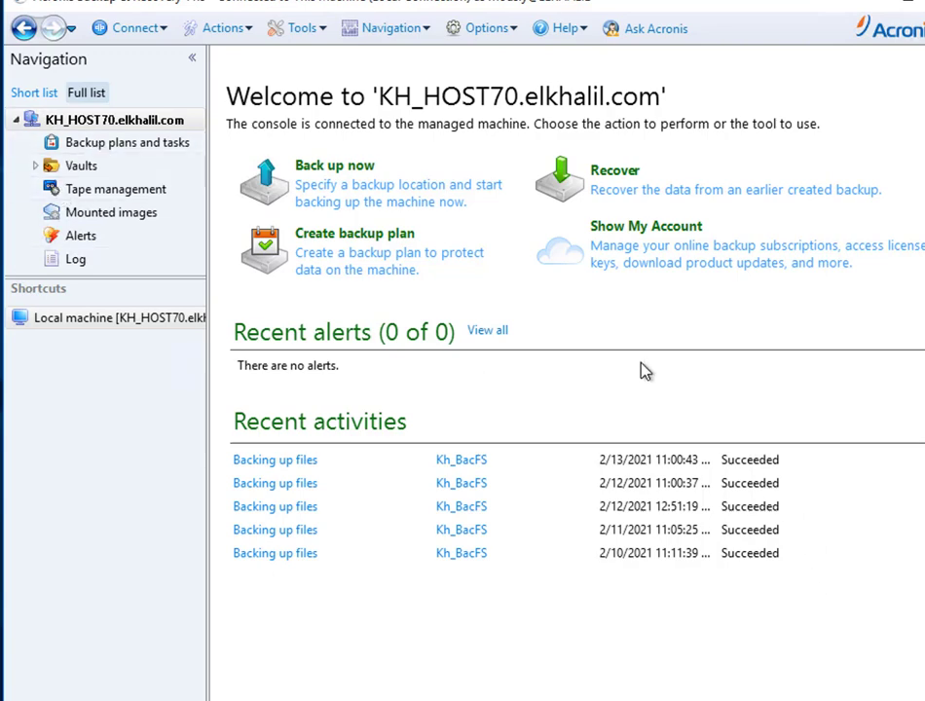
- Start a data recovery and open the backup location browser, checking the local folders on drive E
{"action": "left_click", "coordinate": [605, 173]}
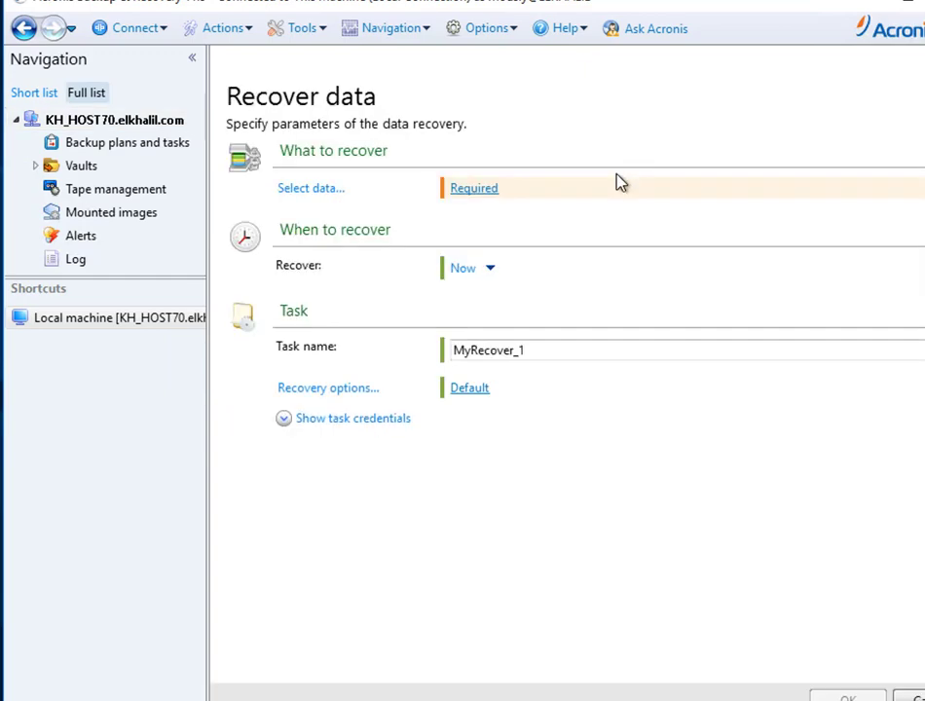
{"action": "left_click", "coordinate": [487, 193]}
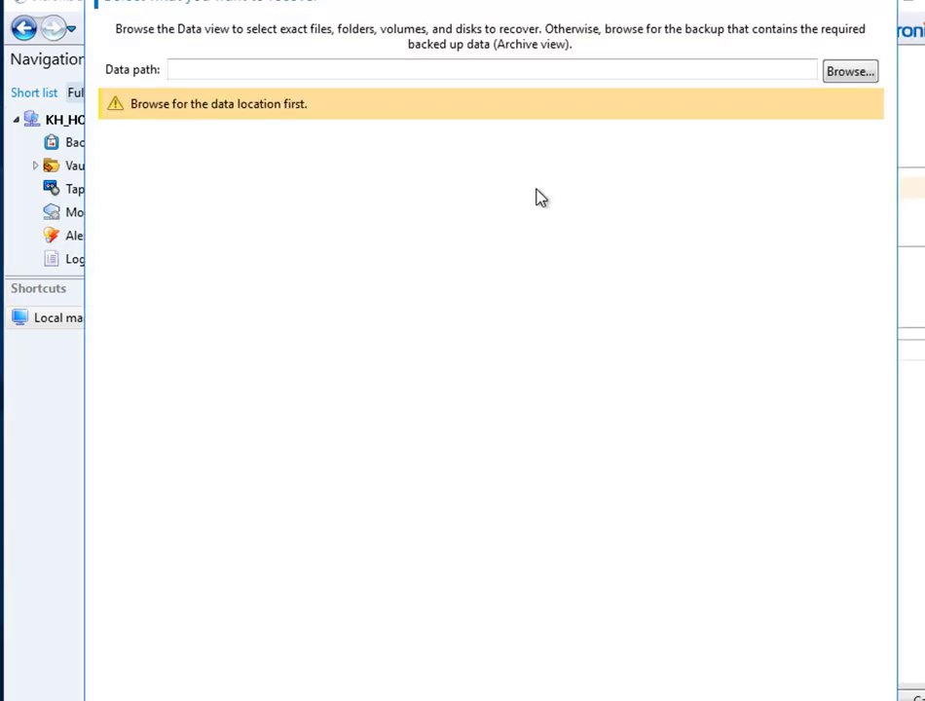
{"action": "left_click", "coordinate": [850, 73]}
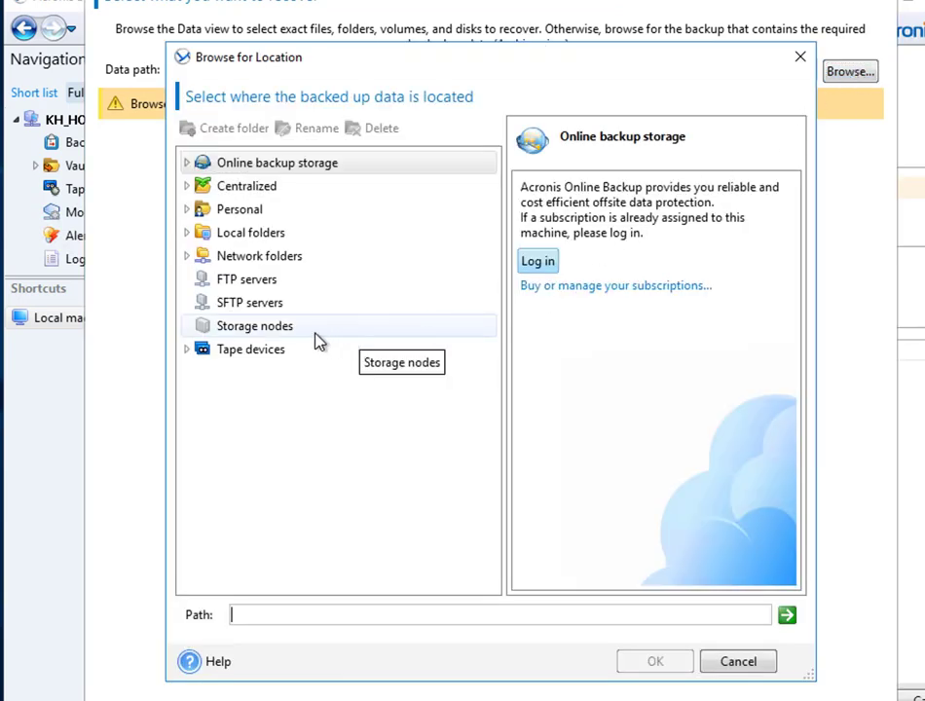
{"action": "left_click", "coordinate": [190, 233]}
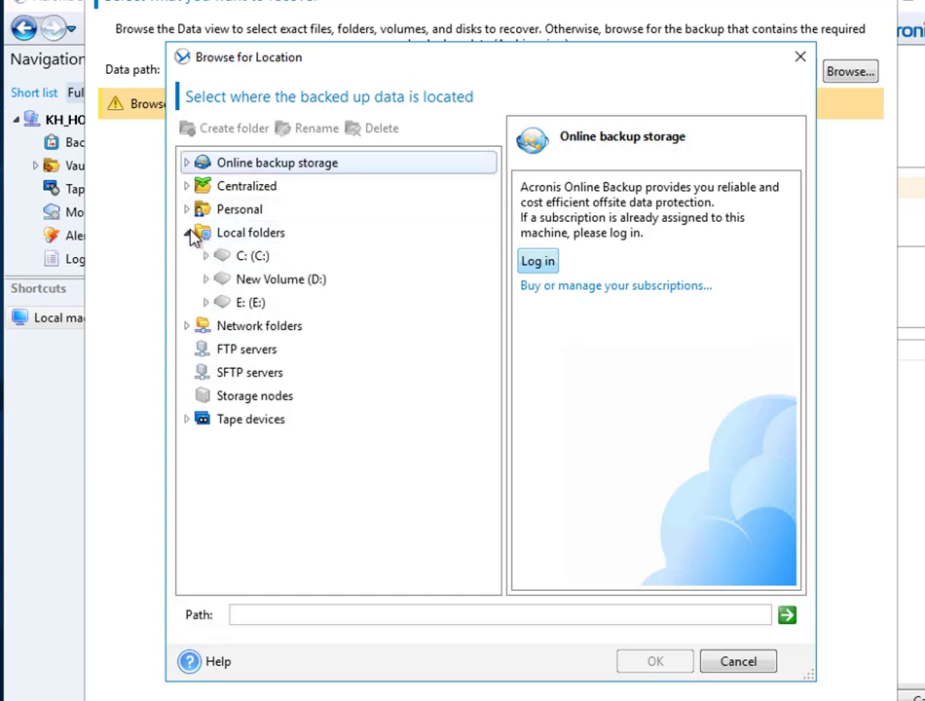
{"action": "left_click", "coordinate": [205, 303]}
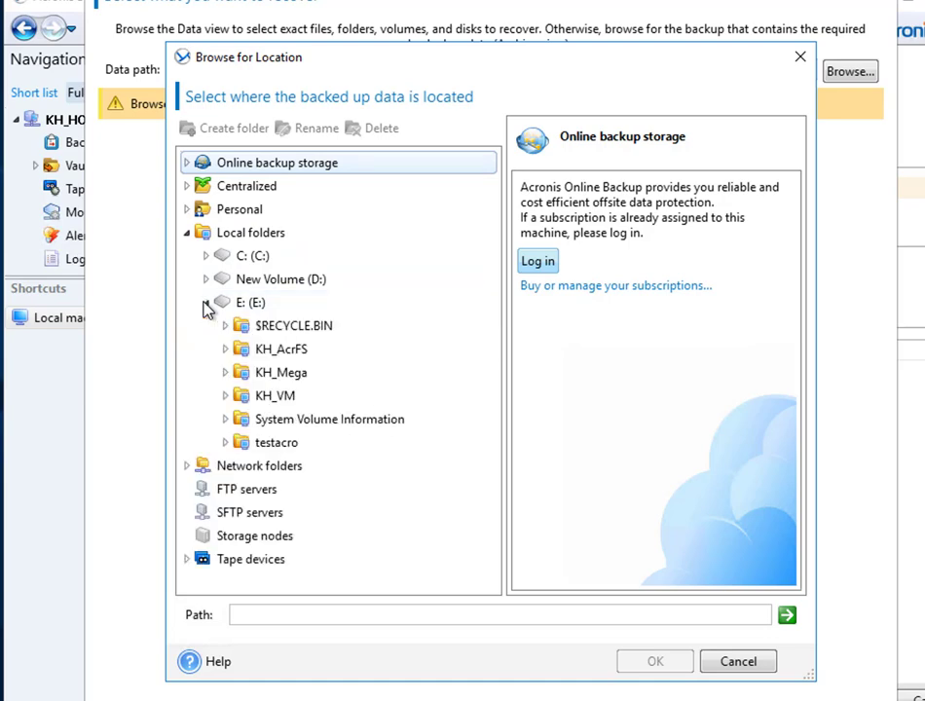
{"action": "left_click", "coordinate": [205, 303]}
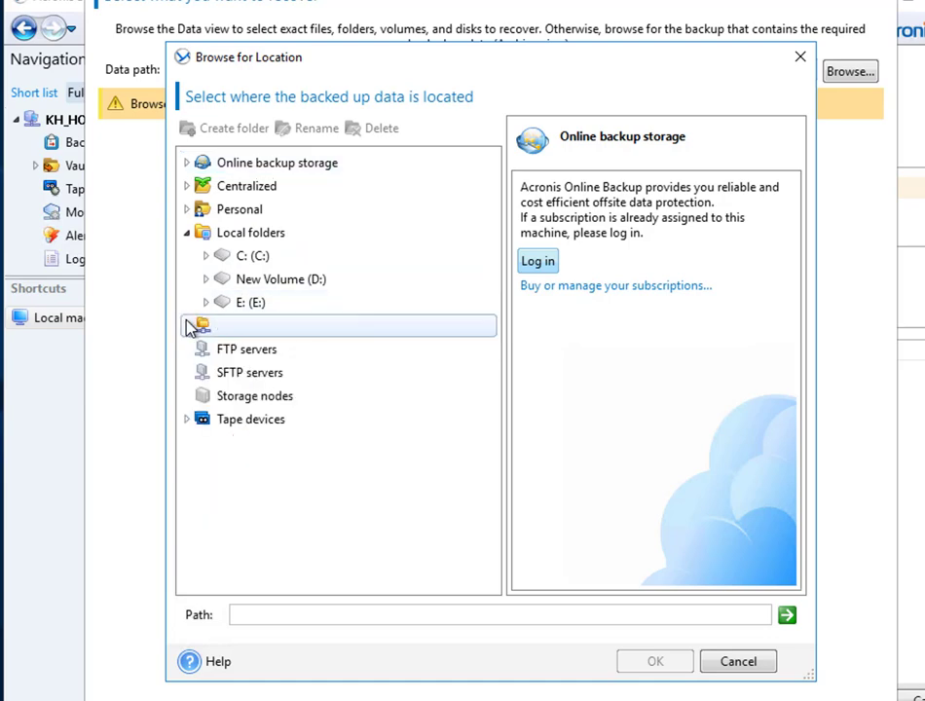
- Enter \\192.168.2.250 as the network path of the backed-up data and browse to that server
{"action": "left_click", "coordinate": [193, 327]}
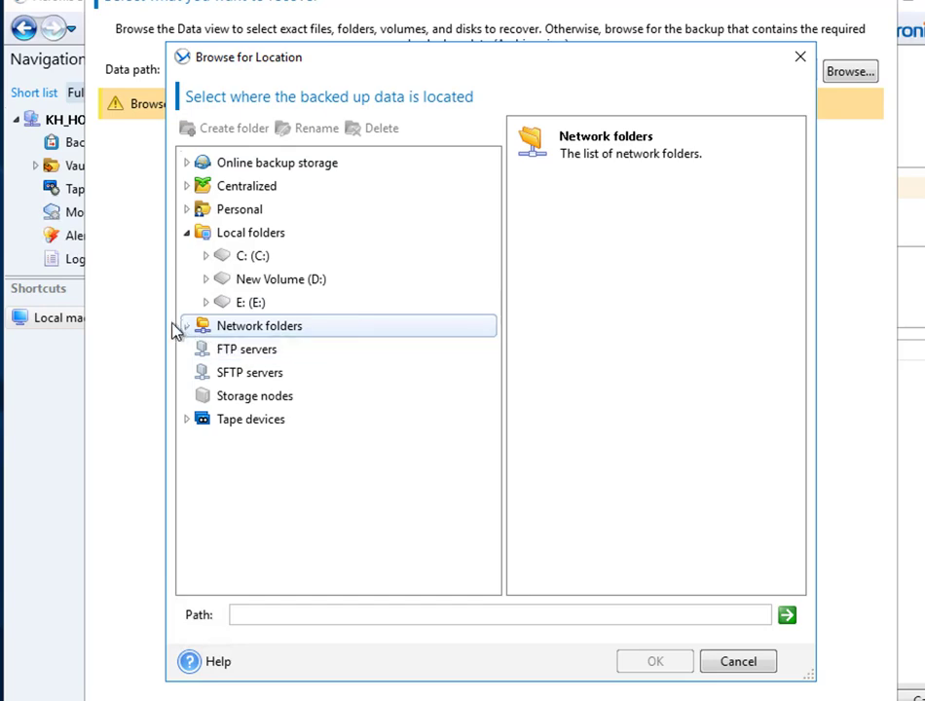
{"action": "left_click", "coordinate": [187, 330]}
{"action": "left_click", "coordinate": [366, 615]}
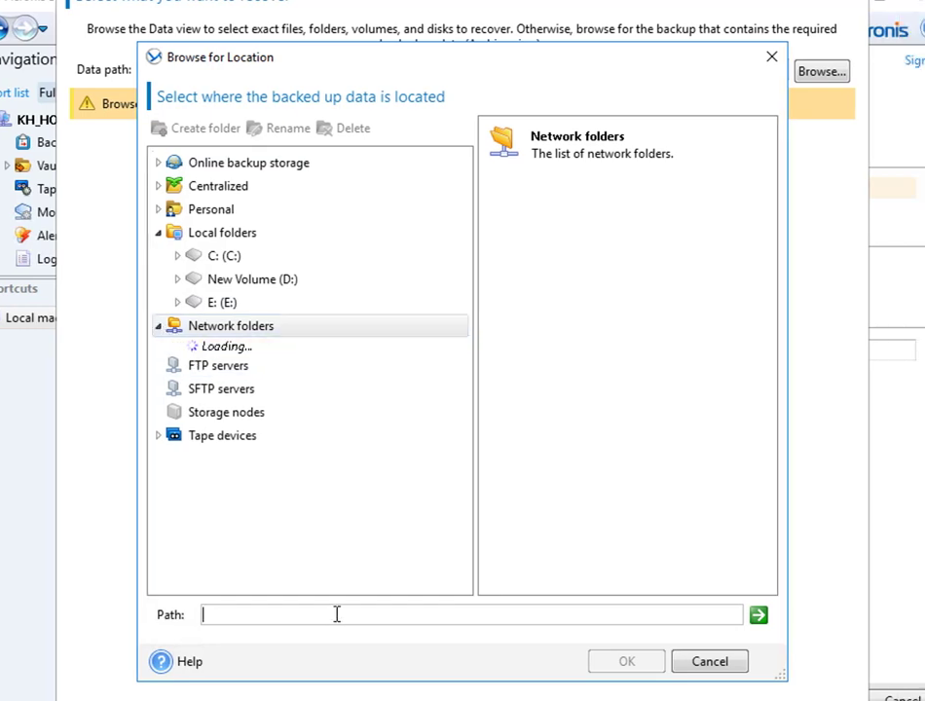
{"action": "type", "text": "\\\\"}
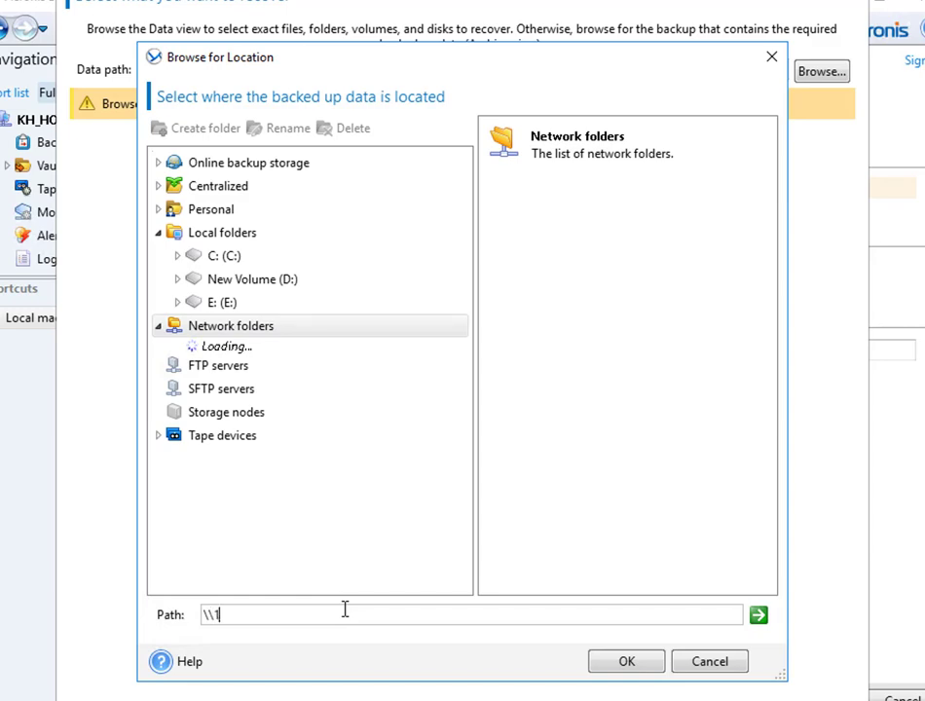
{"action": "type", "text": "192.168.2.250"}
{"action": "left_click", "coordinate": [618, 664]}
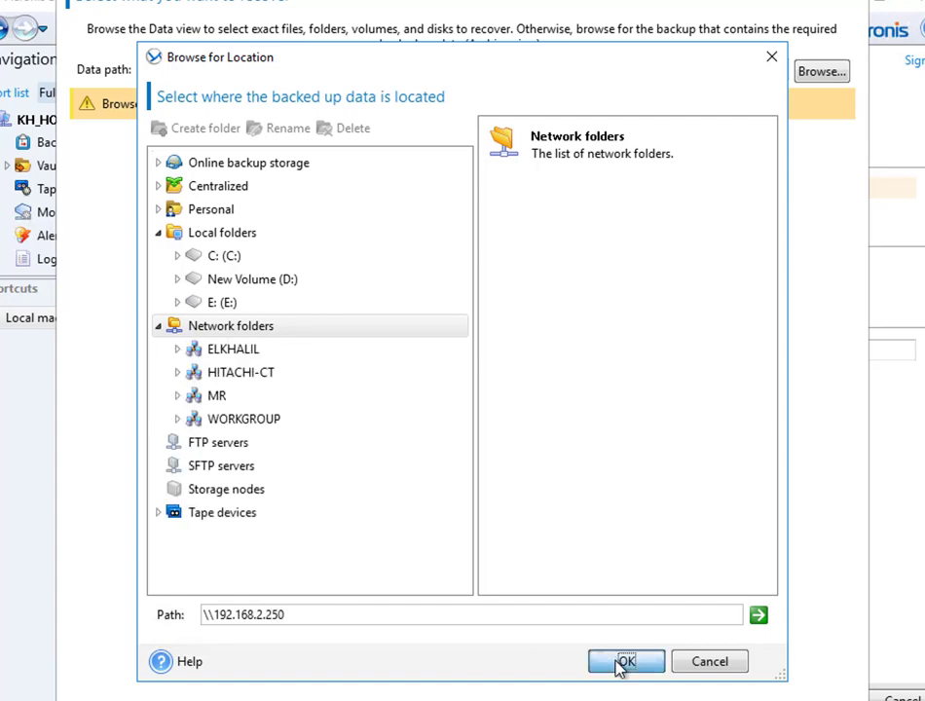
{"action": "left_click", "coordinate": [758, 616]}
{"action": "key", "text": "Escape"}
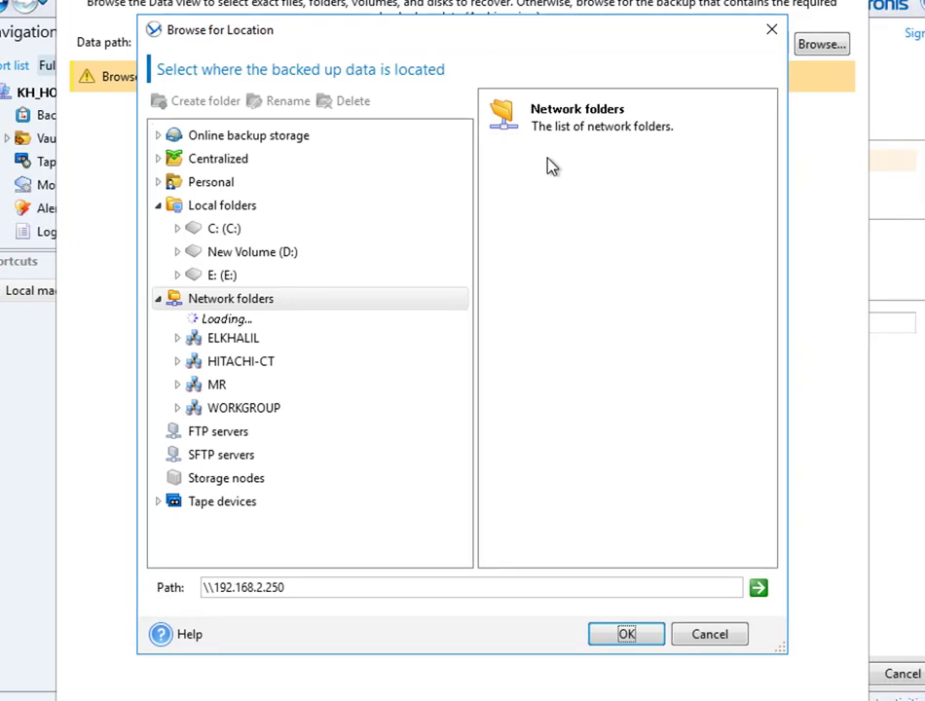
{"action": "left_click", "coordinate": [759, 587]}
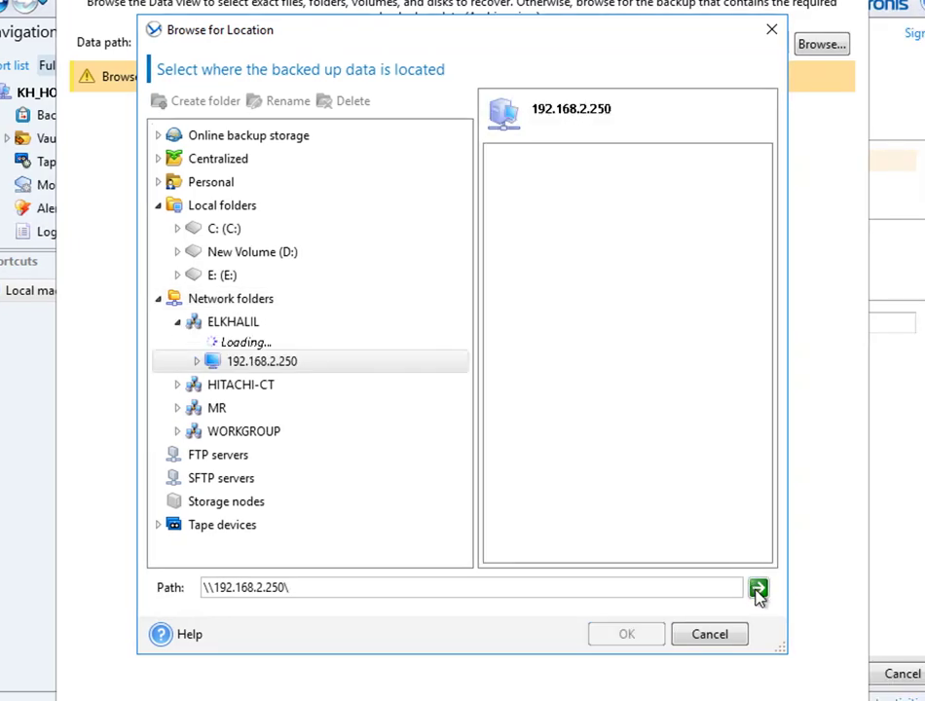
- Expand the shares of server 192.168.2.250 and select the FinScan share as the backup data location
{"action": "left_click", "coordinate": [193, 362]}
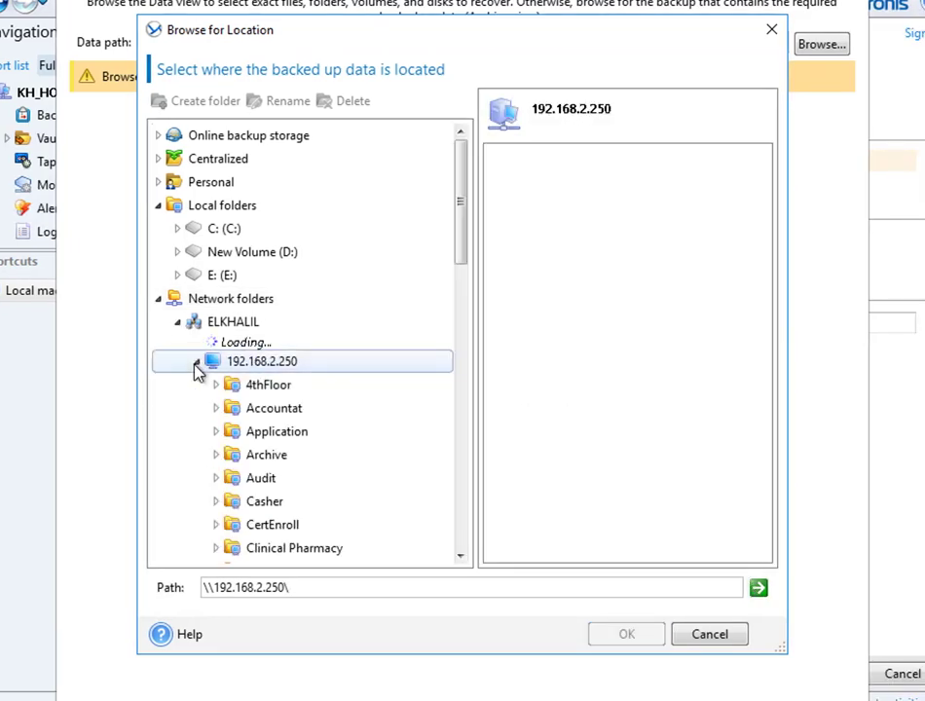
{"action": "scroll", "coordinate": [300, 443], "scroll_direction": "down", "scroll_amount": 2}
{"action": "scroll", "coordinate": [302, 466], "scroll_direction": "down", "scroll_amount": 3}
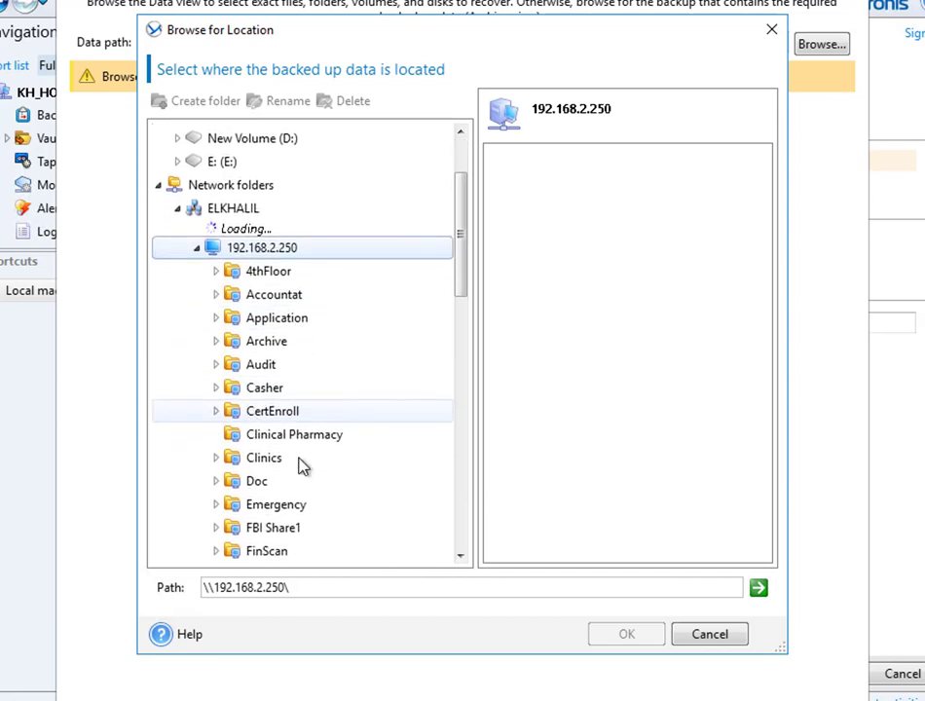
{"action": "scroll", "coordinate": [341, 389], "scroll_direction": "down", "scroll_amount": 1}
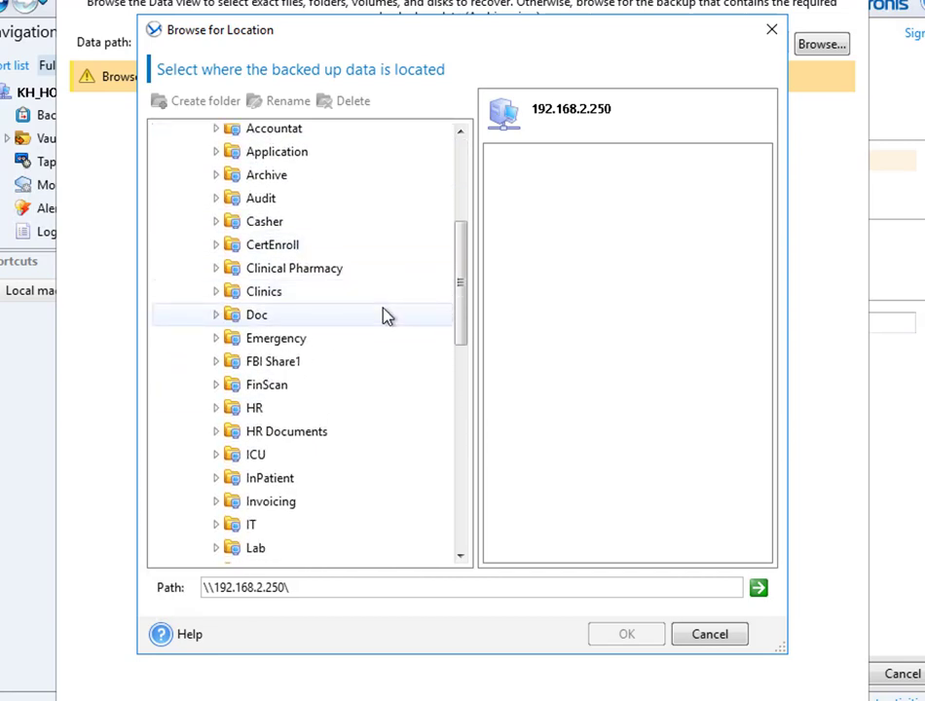
{"action": "left_click", "coordinate": [276, 388]}
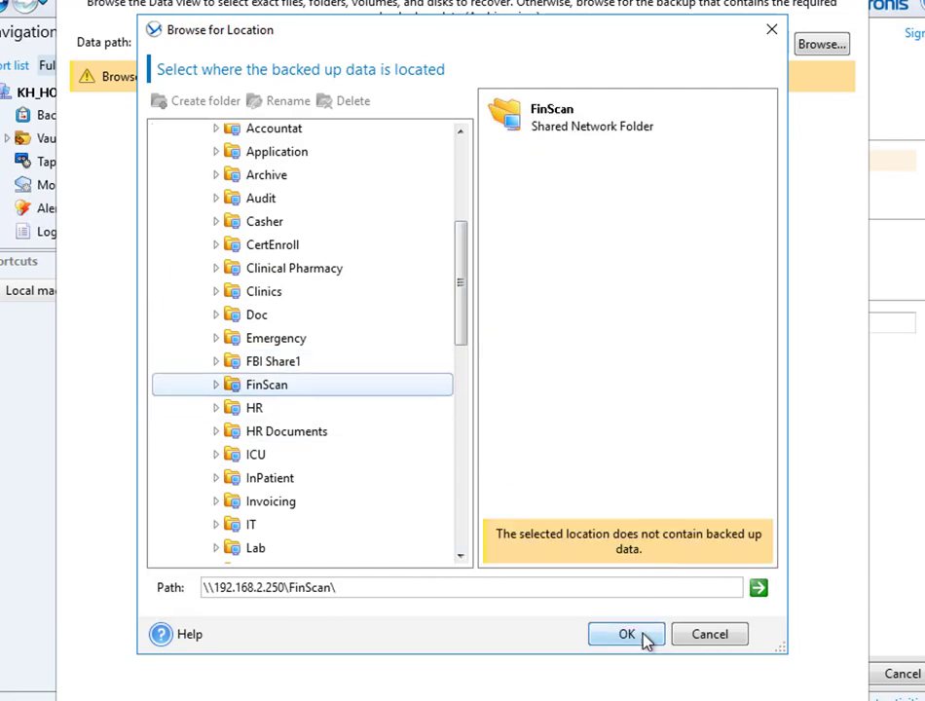
- Set the recovery data path to the local folder D:\KH_AcrFS instead of the network share
{"action": "scroll", "coordinate": [331, 409], "scroll_direction": "up", "scroll_amount": 6}
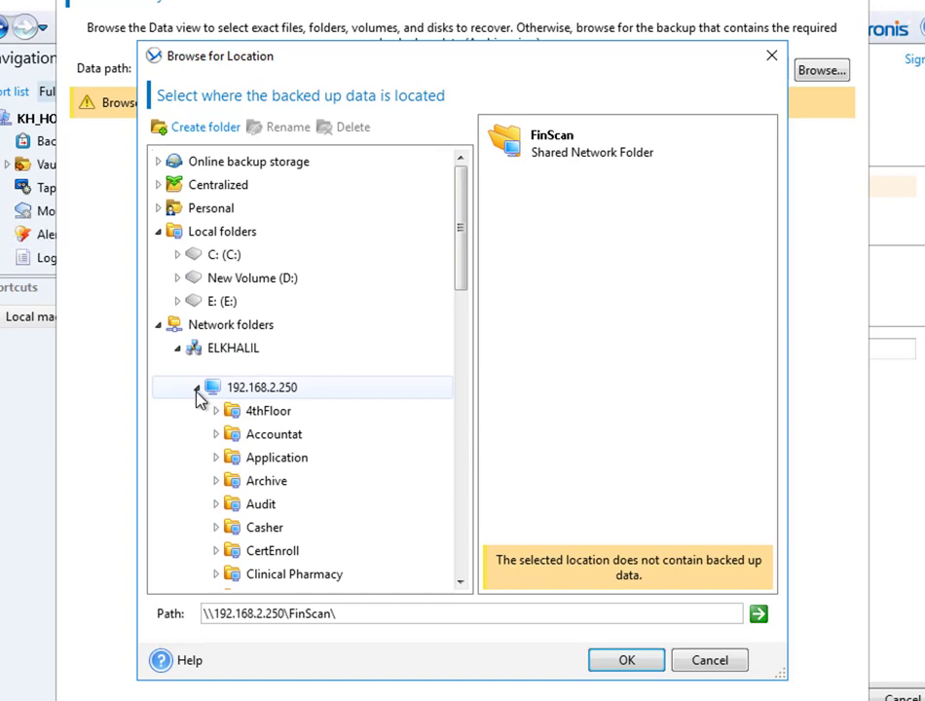
{"action": "left_click", "coordinate": [198, 386]}
{"action": "left_click", "coordinate": [159, 325]}
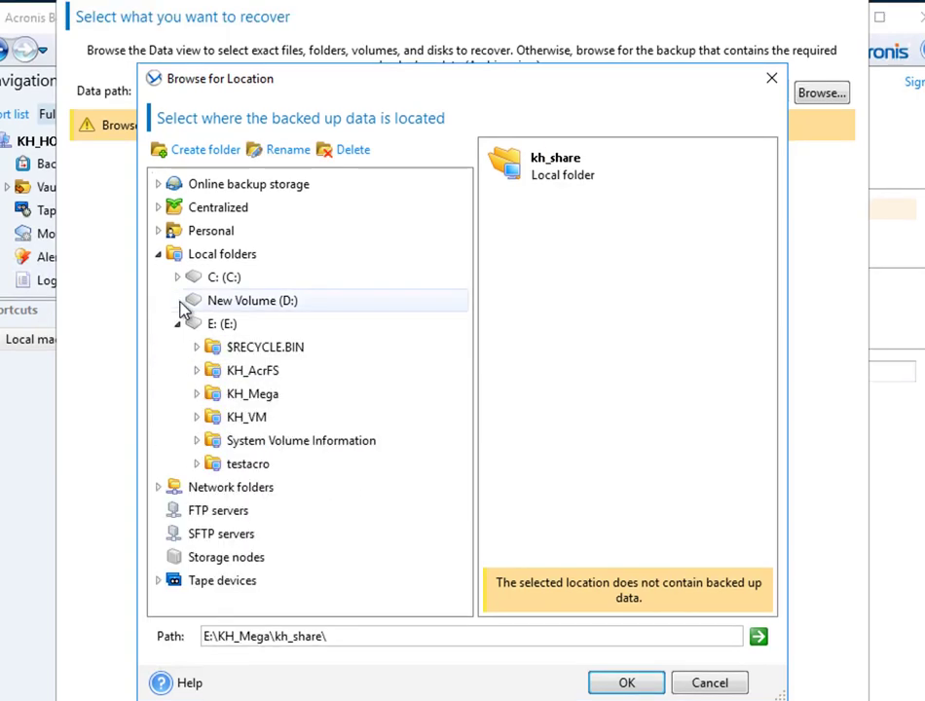
{"action": "left_click", "coordinate": [179, 303]}
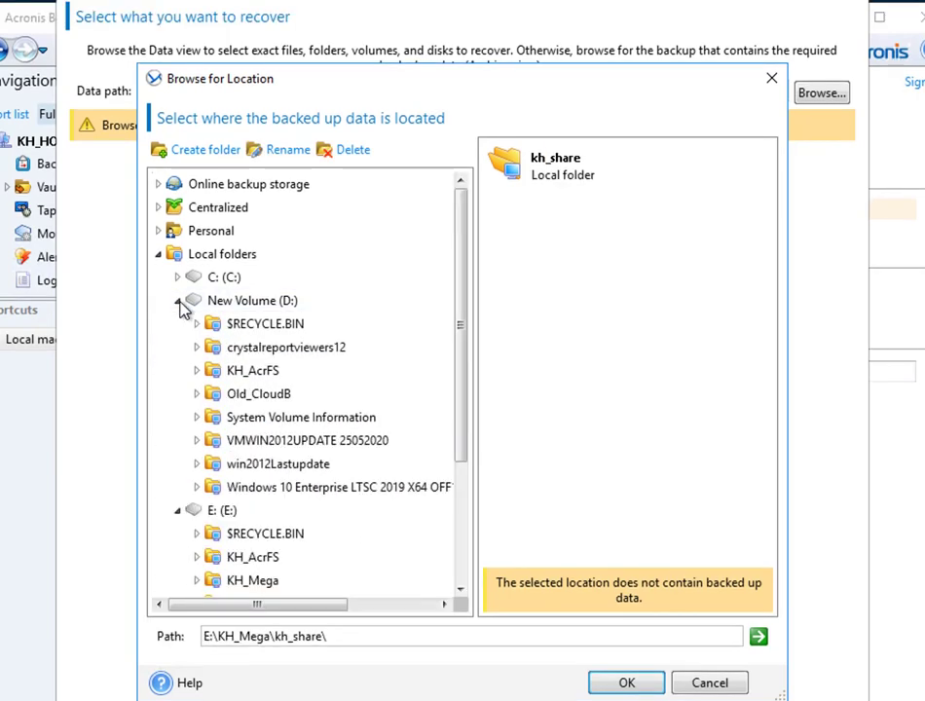
{"action": "left_click", "coordinate": [198, 371]}
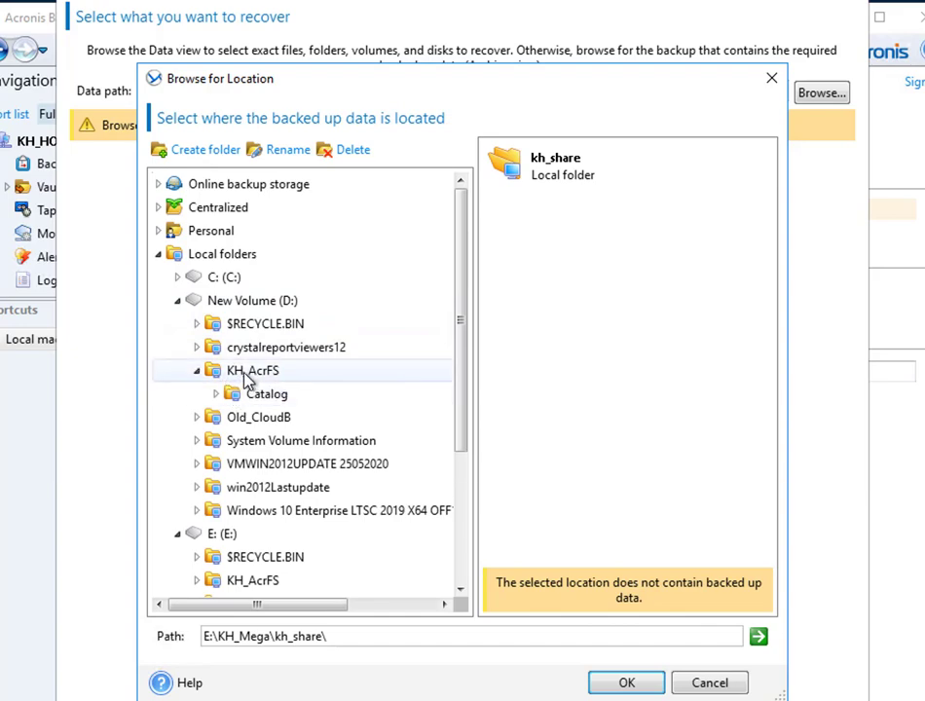
{"action": "left_click", "coordinate": [246, 378]}
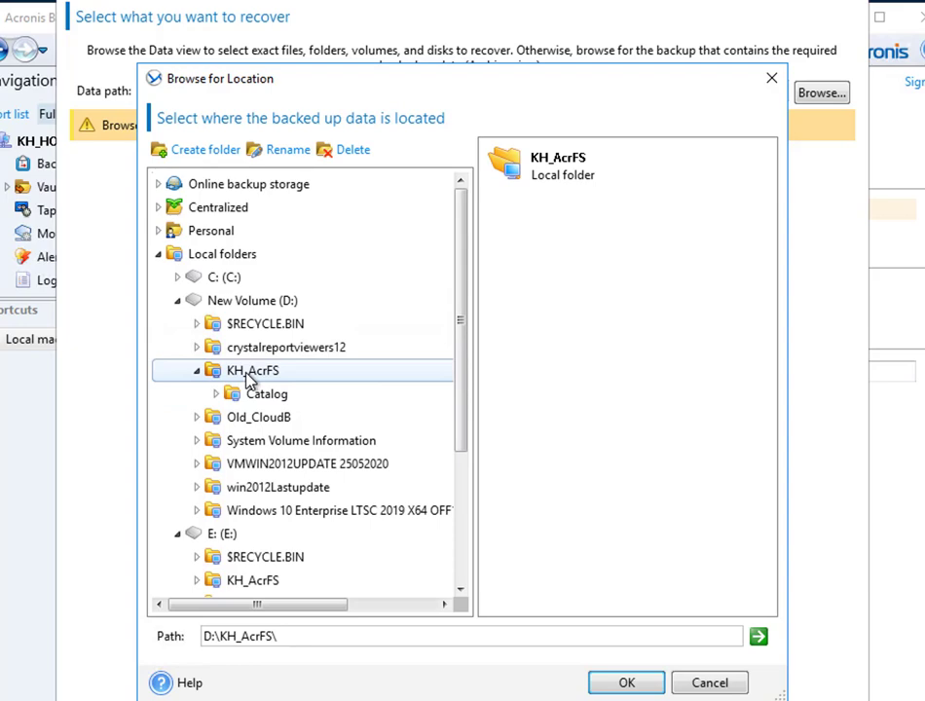
{"action": "left_click", "coordinate": [626, 686]}
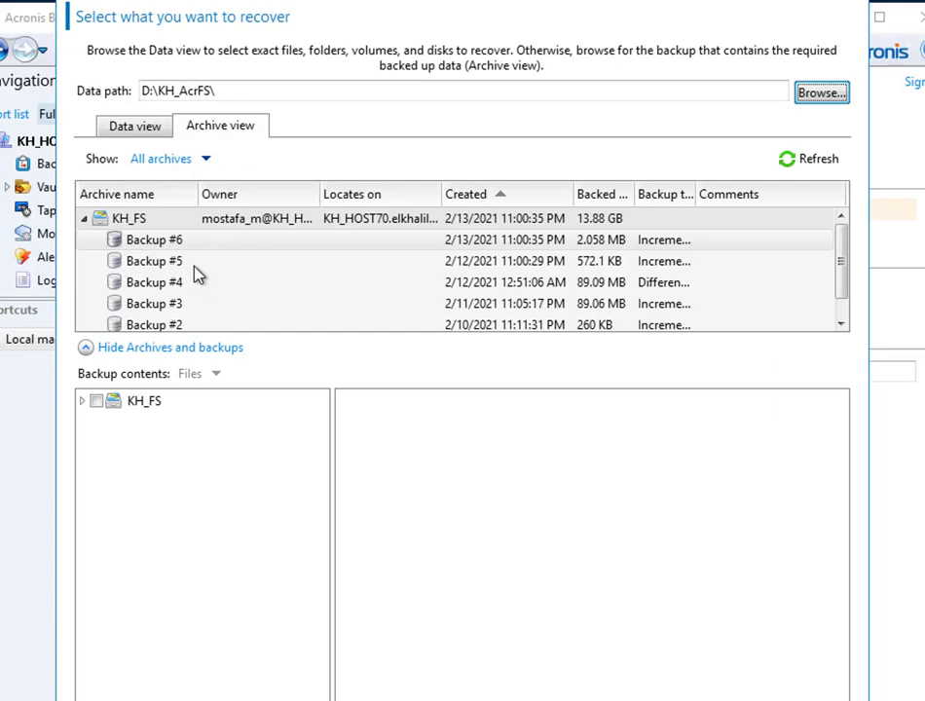
- Select Backup #6 of the KH_FS archive and expand its contents down to the Live folder
{"action": "left_click", "coordinate": [347, 241]}
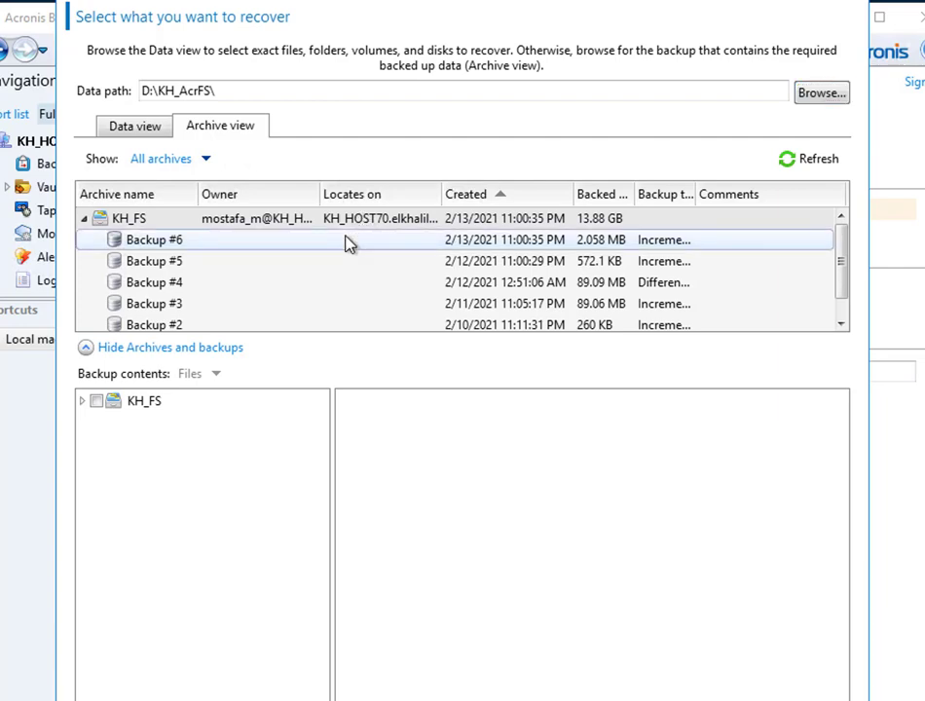
{"action": "left_click", "coordinate": [84, 403]}
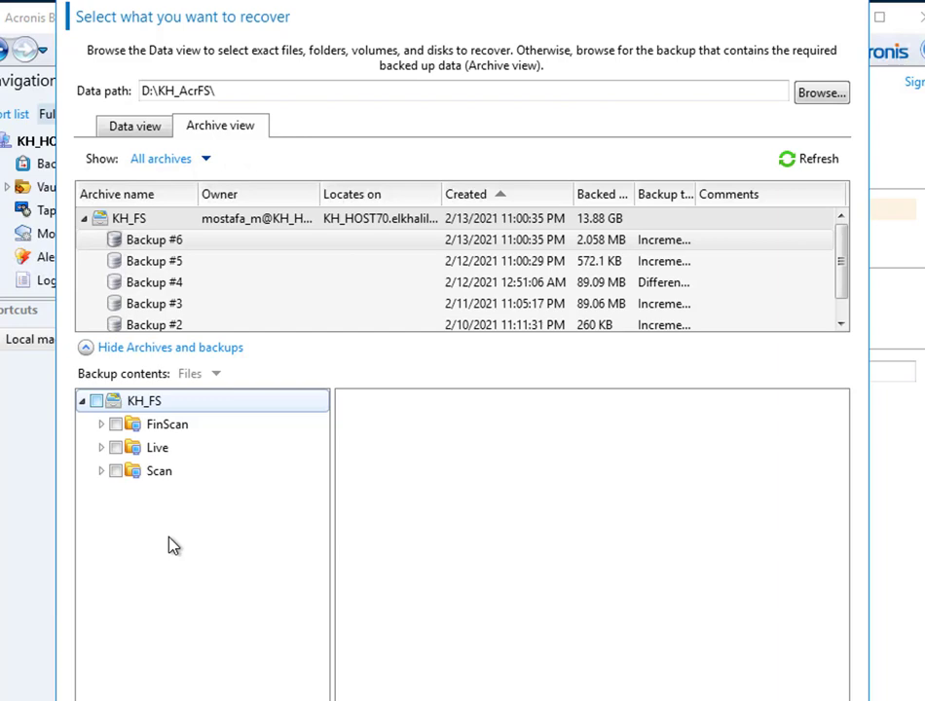
{"action": "left_click", "coordinate": [101, 448]}
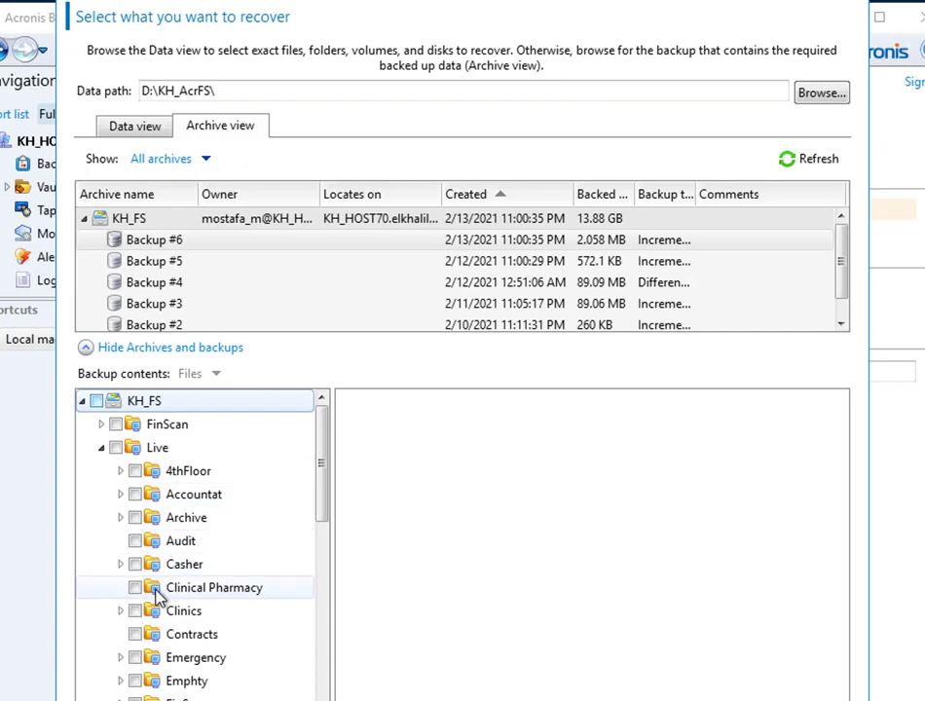
- Mark the Clinics folder under Live to look through its backed-up files, and unmark it again
{"action": "scroll", "coordinate": [157, 596], "scroll_direction": "down", "scroll_amount": 1}
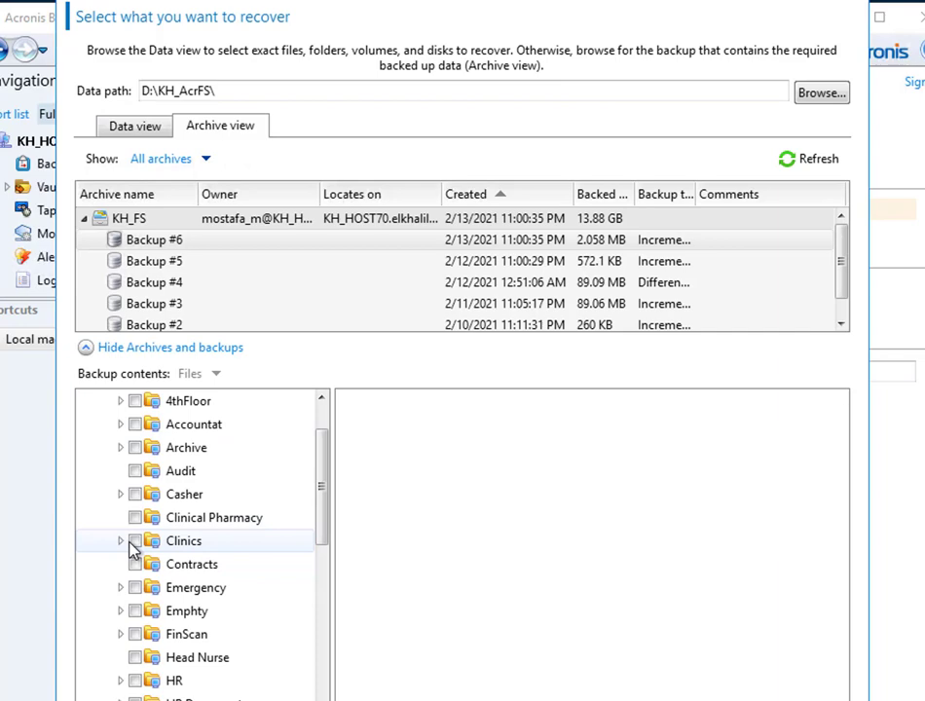
{"action": "left_click", "coordinate": [134, 542]}
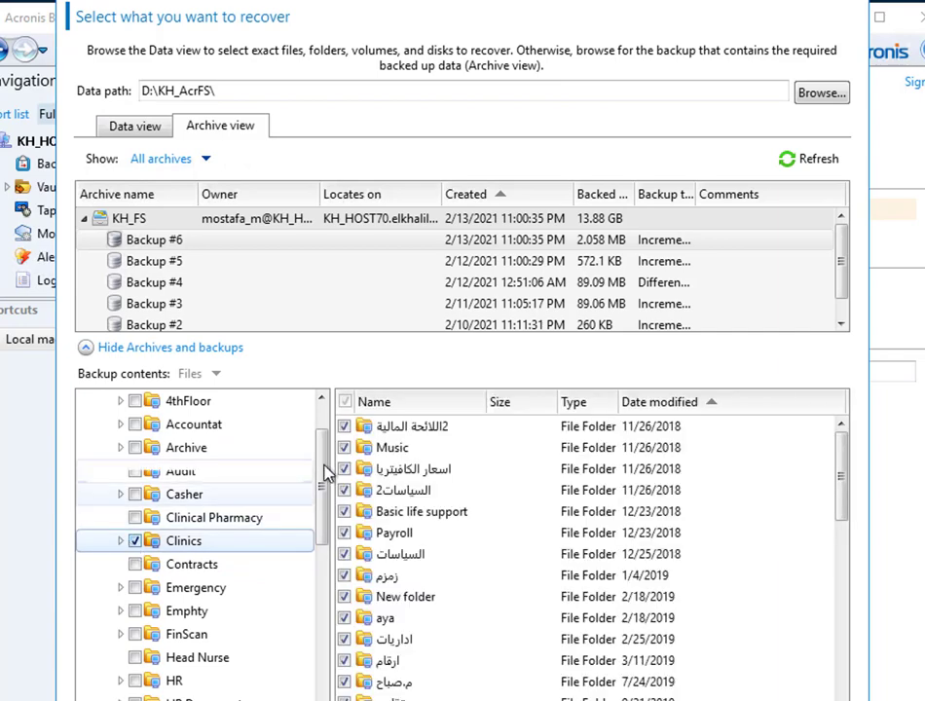
{"action": "scroll", "coordinate": [430, 613], "scroll_direction": "down", "scroll_amount": 4}
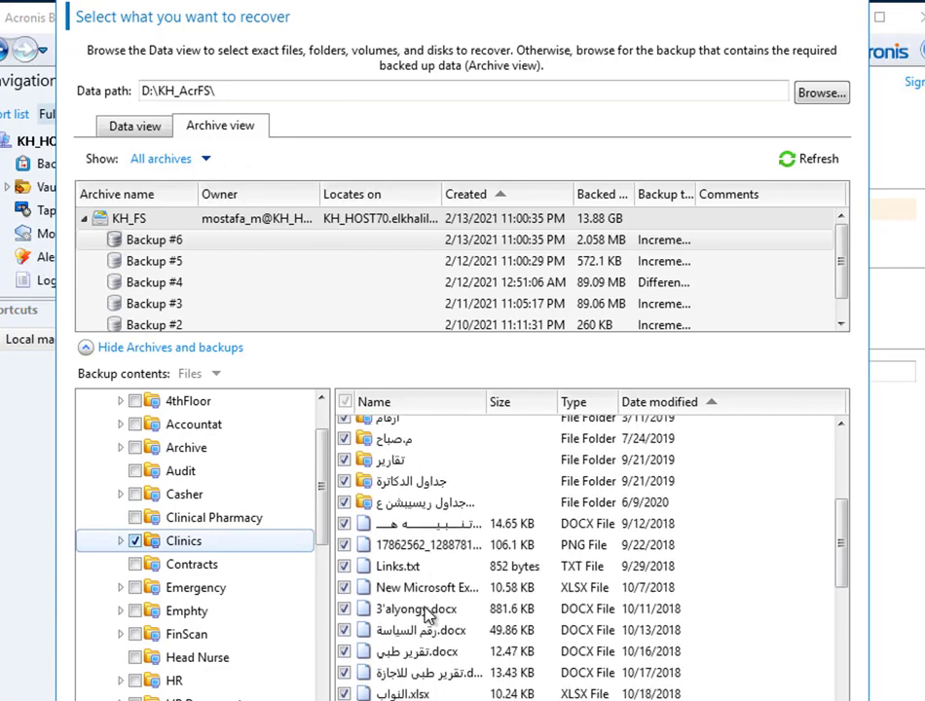
{"action": "scroll", "coordinate": [404, 596], "scroll_direction": "up", "scroll_amount": 4}
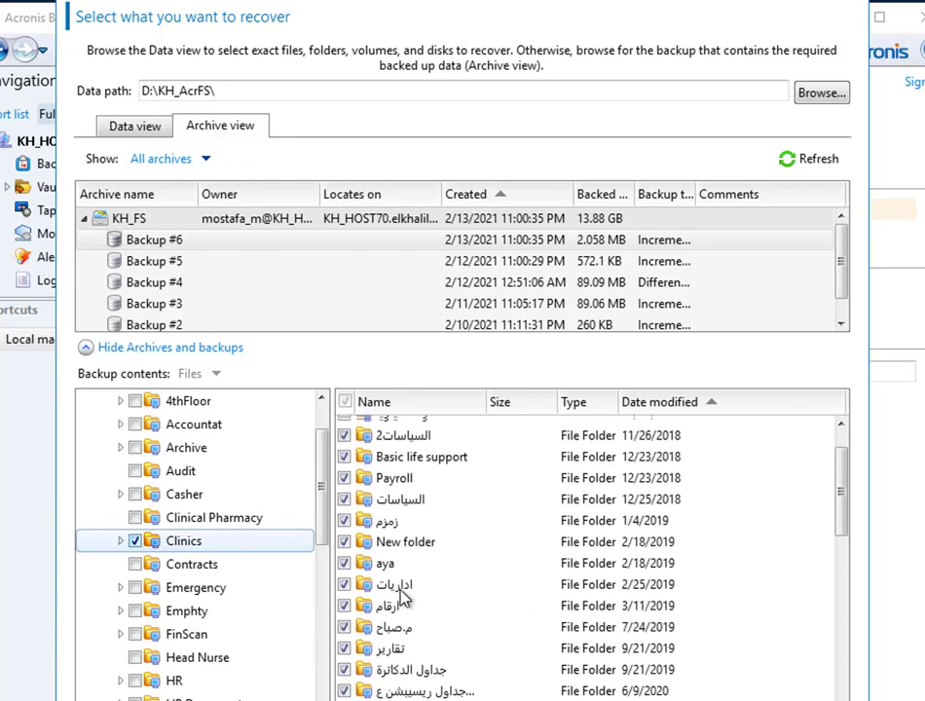
{"action": "scroll", "coordinate": [419, 522], "scroll_direction": "down", "scroll_amount": 7}
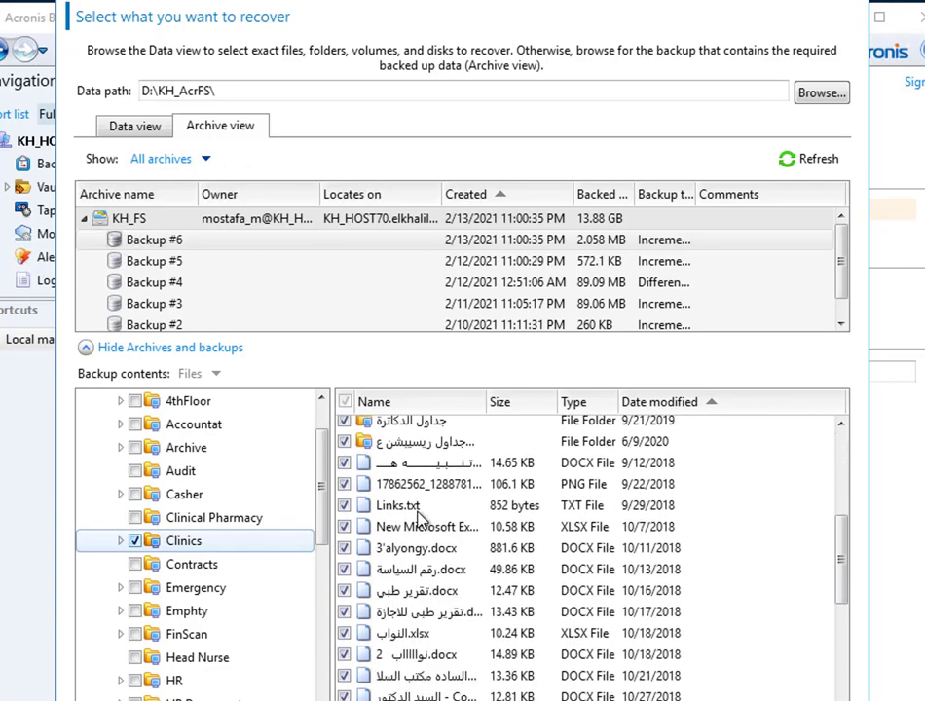
{"action": "scroll", "coordinate": [420, 520], "scroll_direction": "down", "scroll_amount": 5}
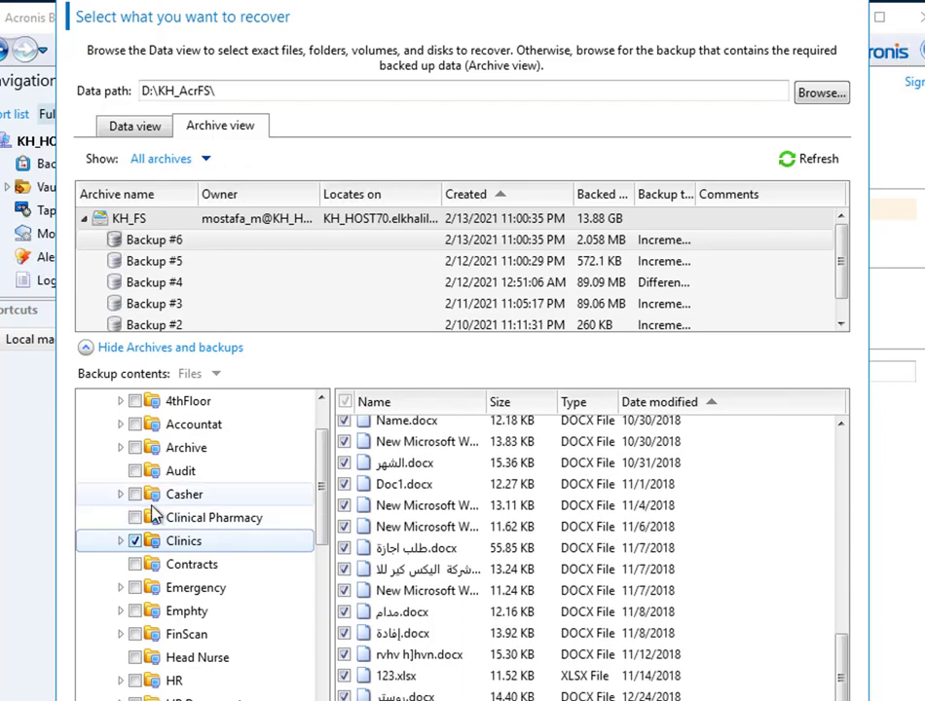
{"action": "left_click", "coordinate": [135, 541]}
- Mark the ICU folder under Live as the data to recover
{"action": "scroll", "coordinate": [185, 546], "scroll_direction": "down", "scroll_amount": 2}
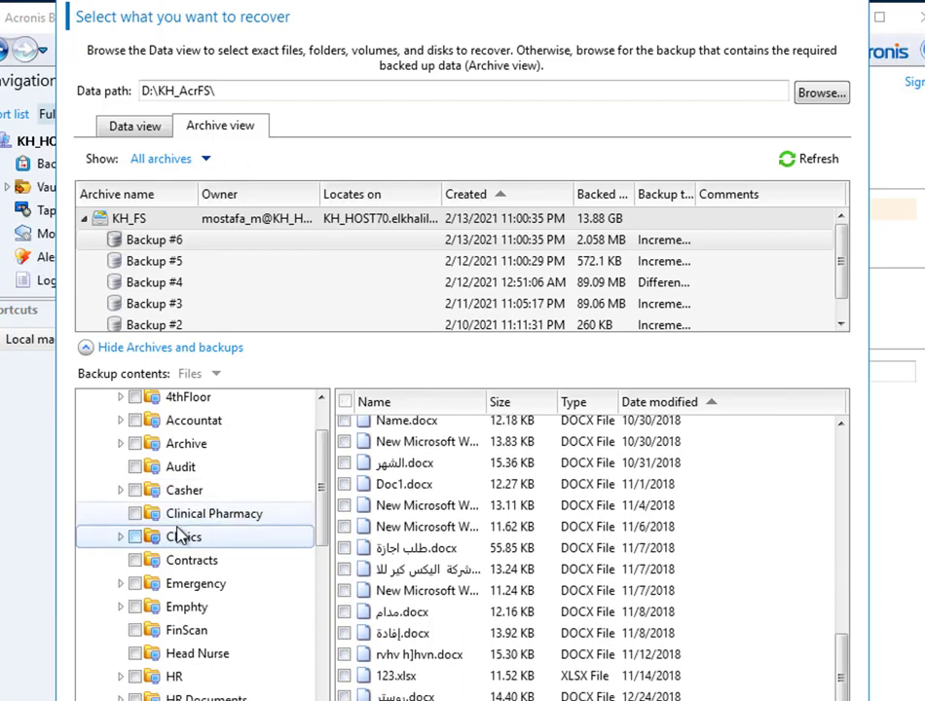
{"action": "scroll", "coordinate": [204, 552], "scroll_direction": "down", "scroll_amount": 4}
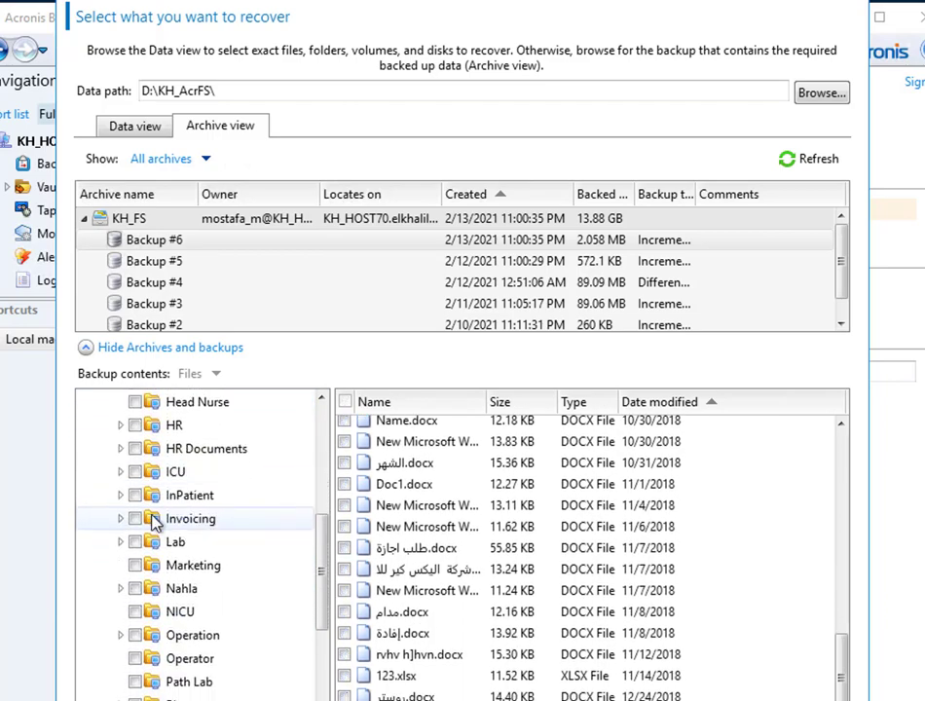
{"action": "scroll", "coordinate": [180, 492], "scroll_direction": "up", "scroll_amount": 4}
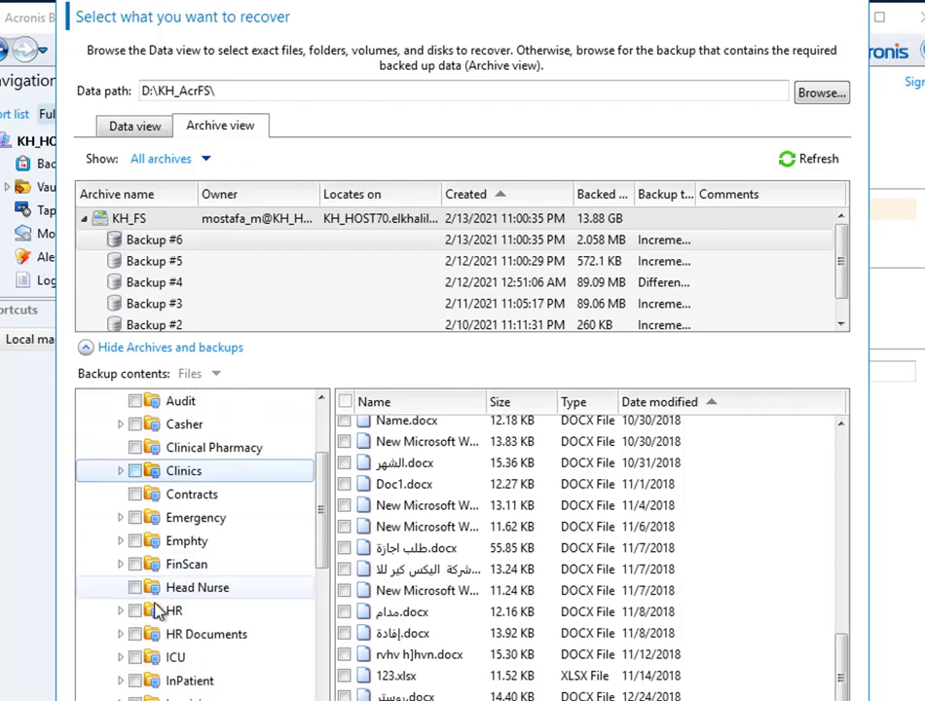
{"action": "left_click", "coordinate": [134, 660]}
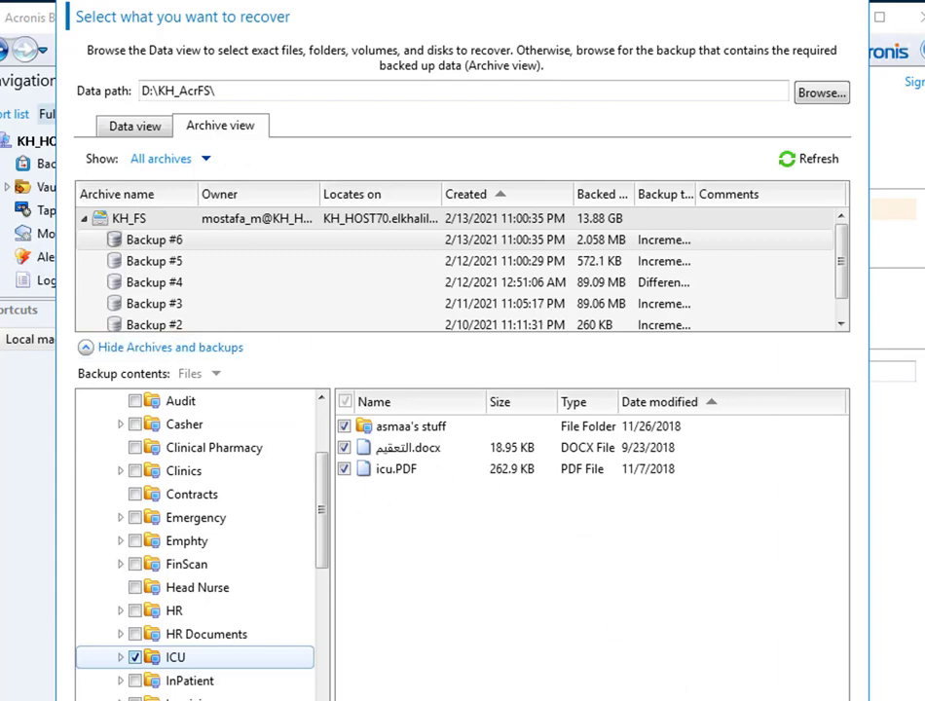
- Confirm the ICU folder selection and view the new-location choices for the recovery destination, keeping the original location
{"action": "key", "text": "Return"}
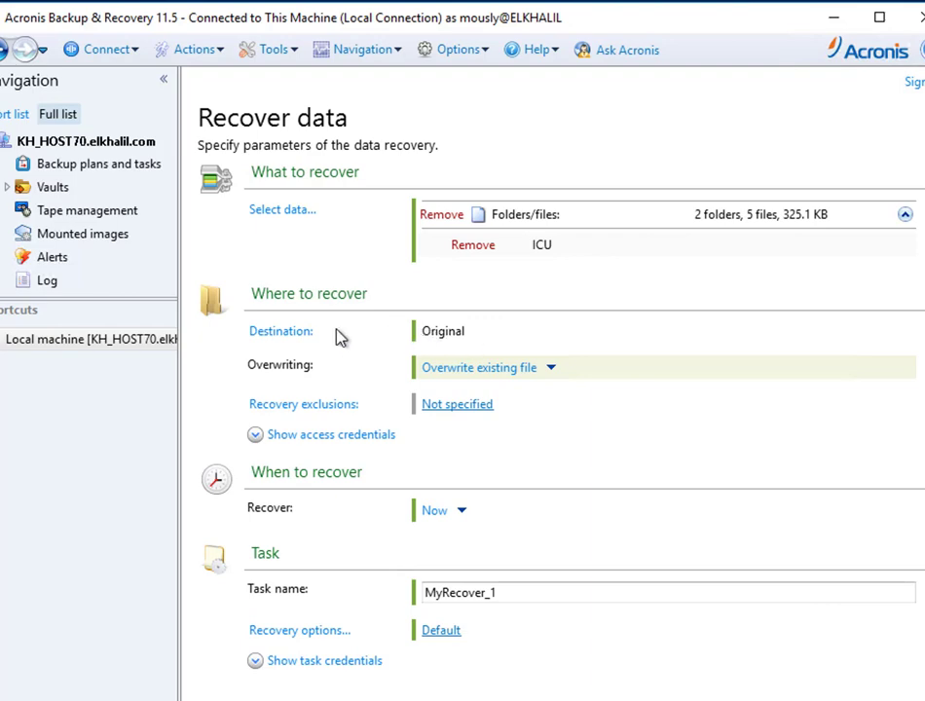
{"action": "left_click", "coordinate": [268, 341]}
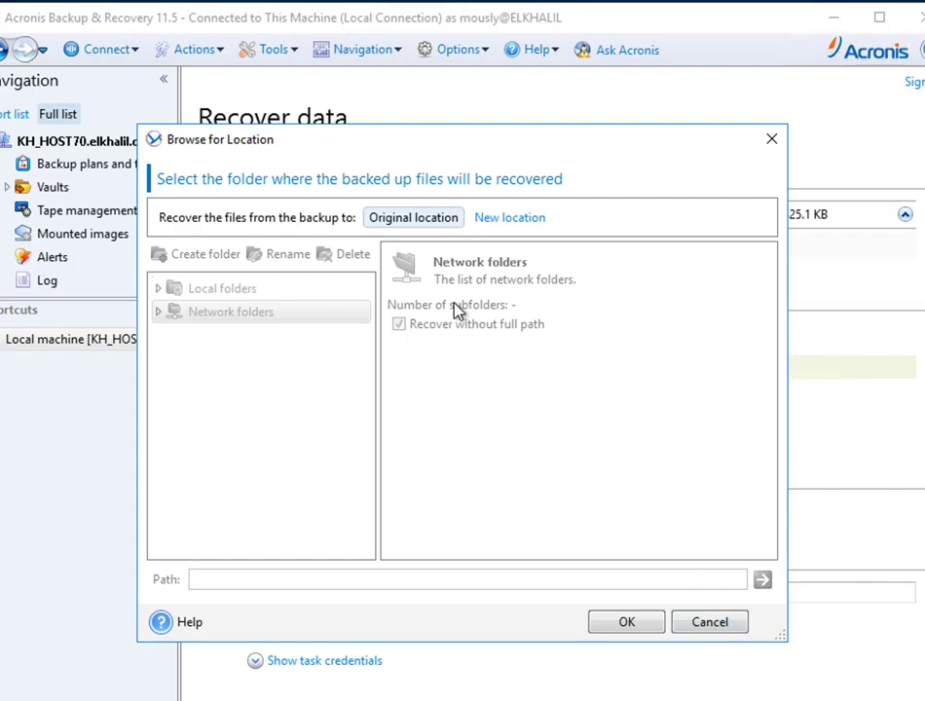
{"action": "left_click", "coordinate": [509, 219]}
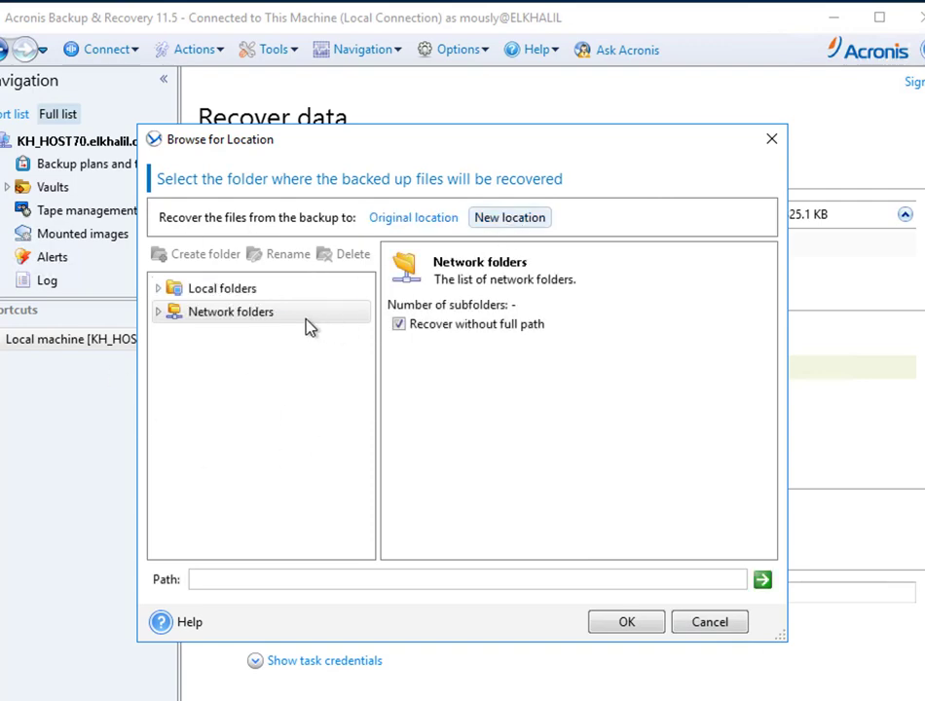
{"action": "left_click", "coordinate": [720, 635]}
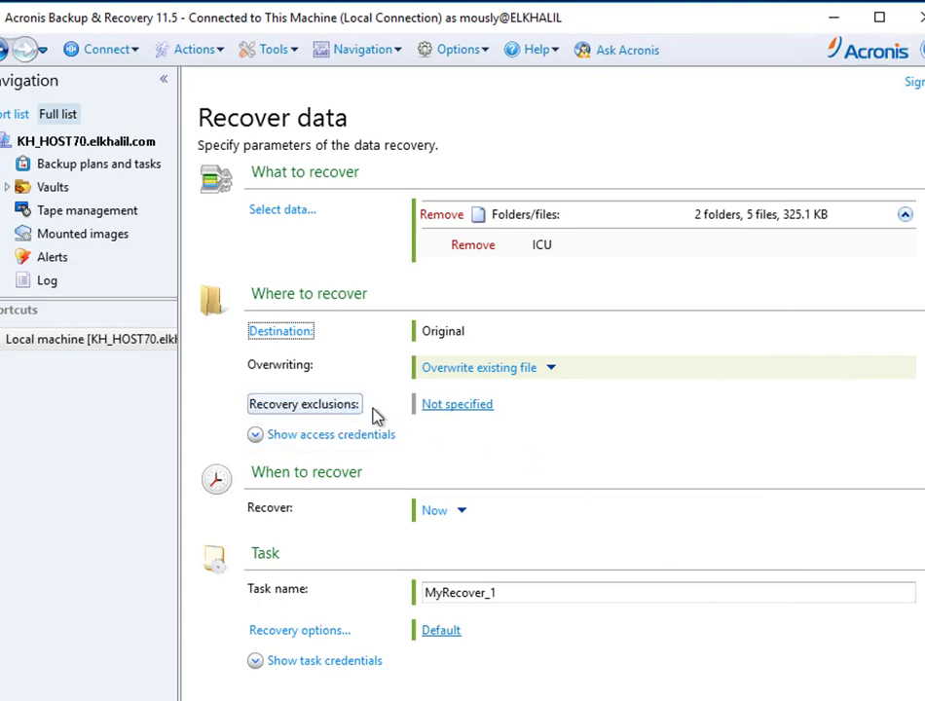
- Look at how an exclusion criterion is specified in the recovery exclusions, and leave without adding one
{"action": "left_click", "coordinate": [471, 413]}
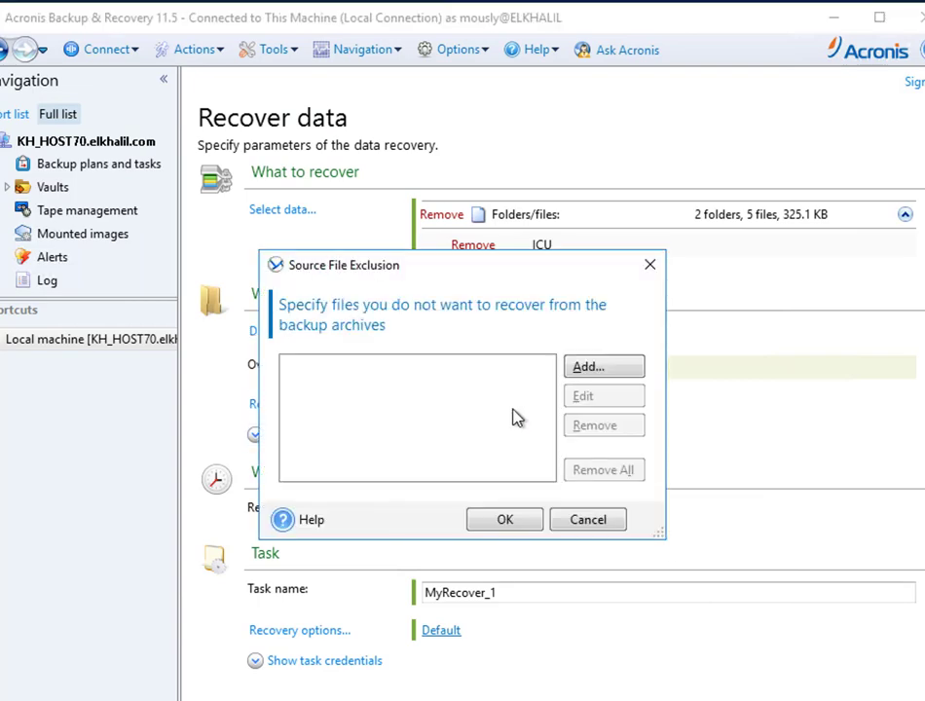
{"action": "left_click", "coordinate": [604, 373]}
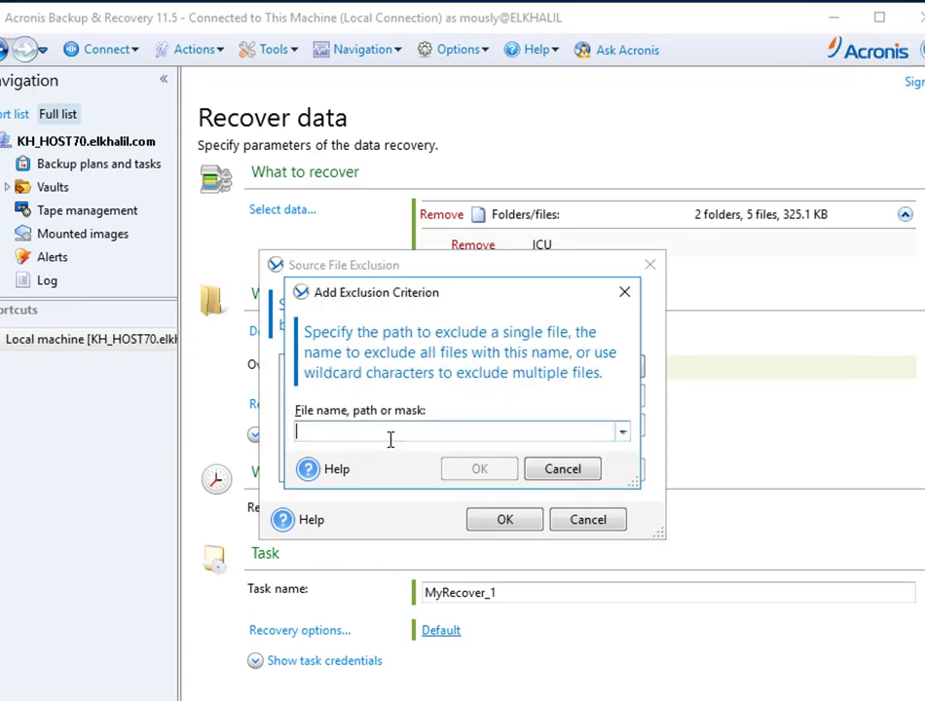
{"action": "left_click", "coordinate": [568, 469]}
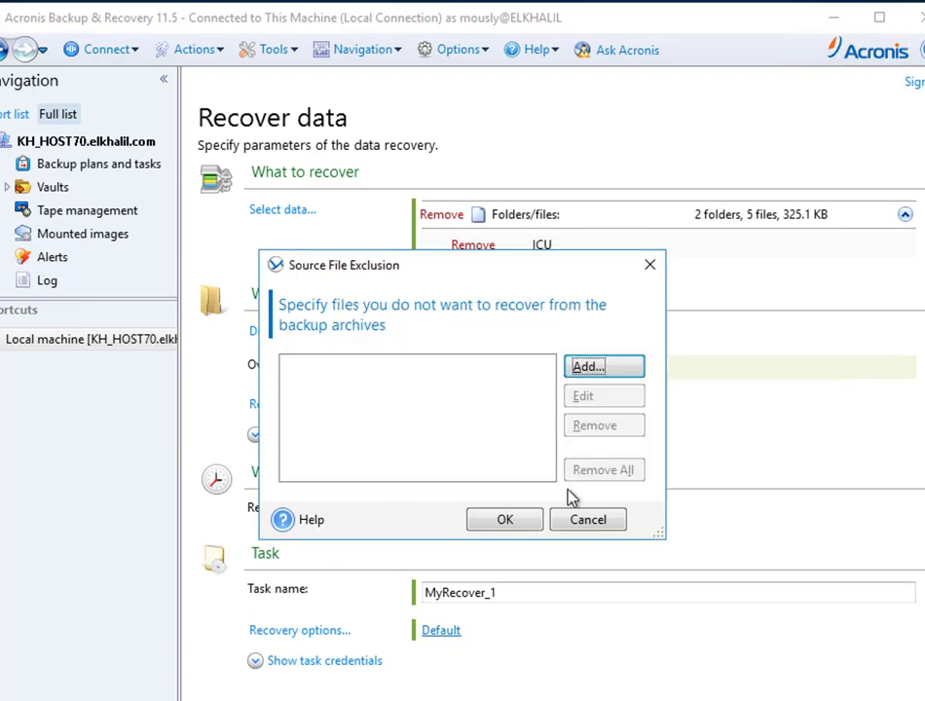
{"action": "left_click", "coordinate": [585, 522]}
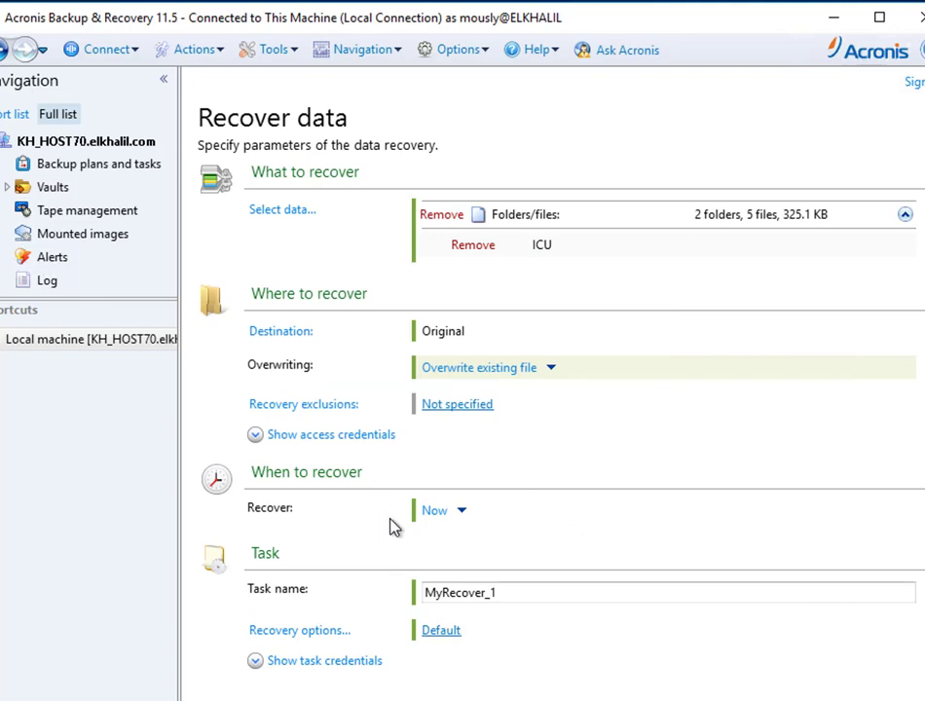
- Set the recovery to run Later with manual start and create the recovery task
{"action": "left_click", "coordinate": [463, 511]}
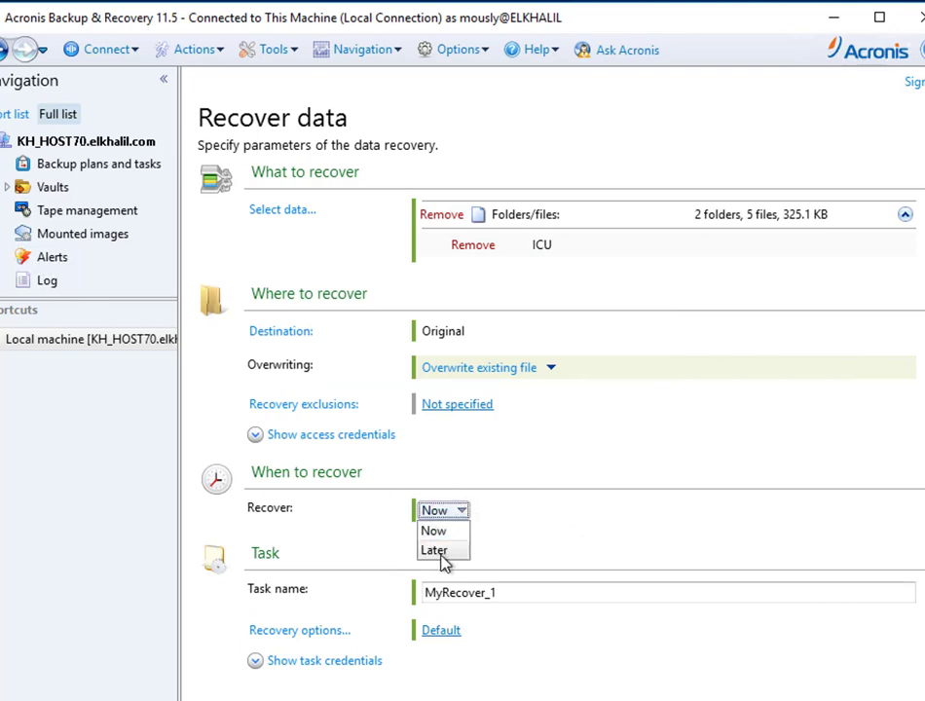
{"action": "left_click", "coordinate": [440, 555]}
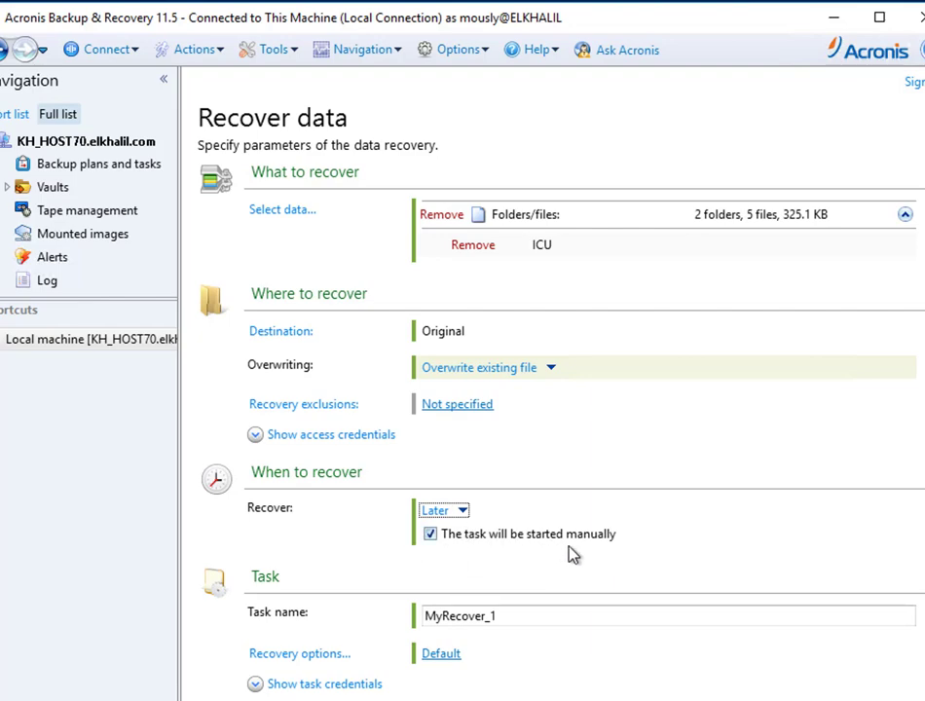
{"action": "left_click", "coordinate": [429, 534]}
{"action": "left_click", "coordinate": [791, 693]}
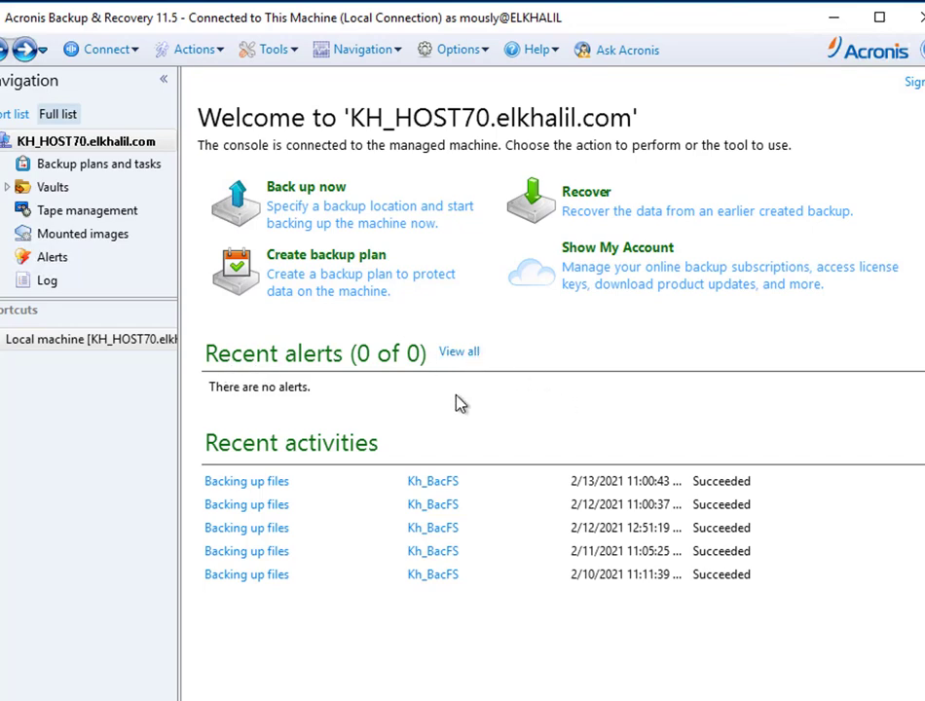
- Begin another recovery task to view its task credentials, and discard it
{"action": "left_click", "coordinate": [613, 213]}
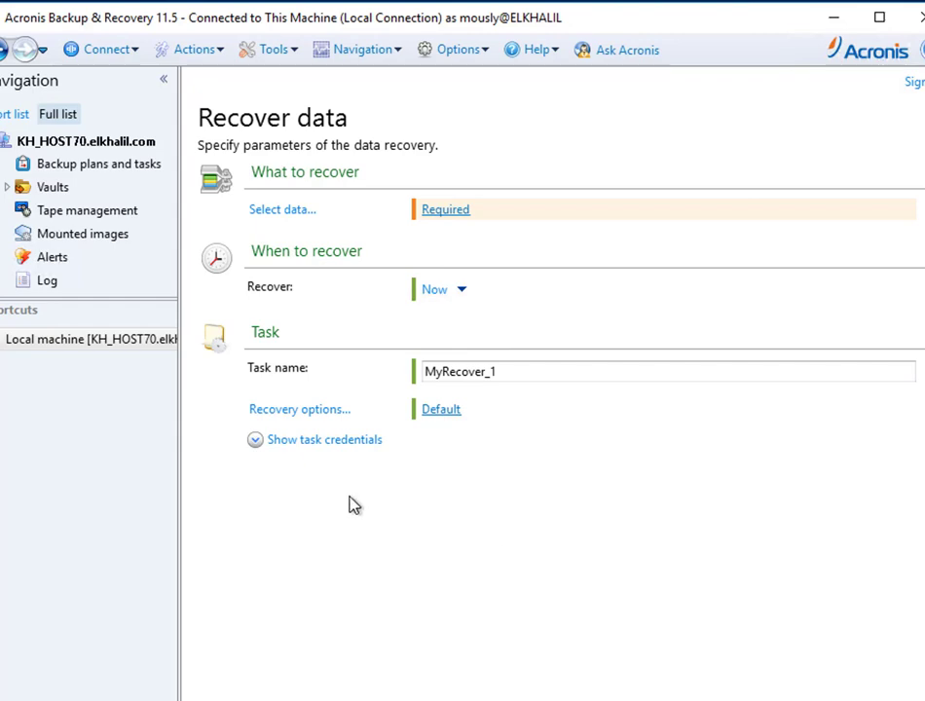
{"action": "left_click", "coordinate": [258, 446]}
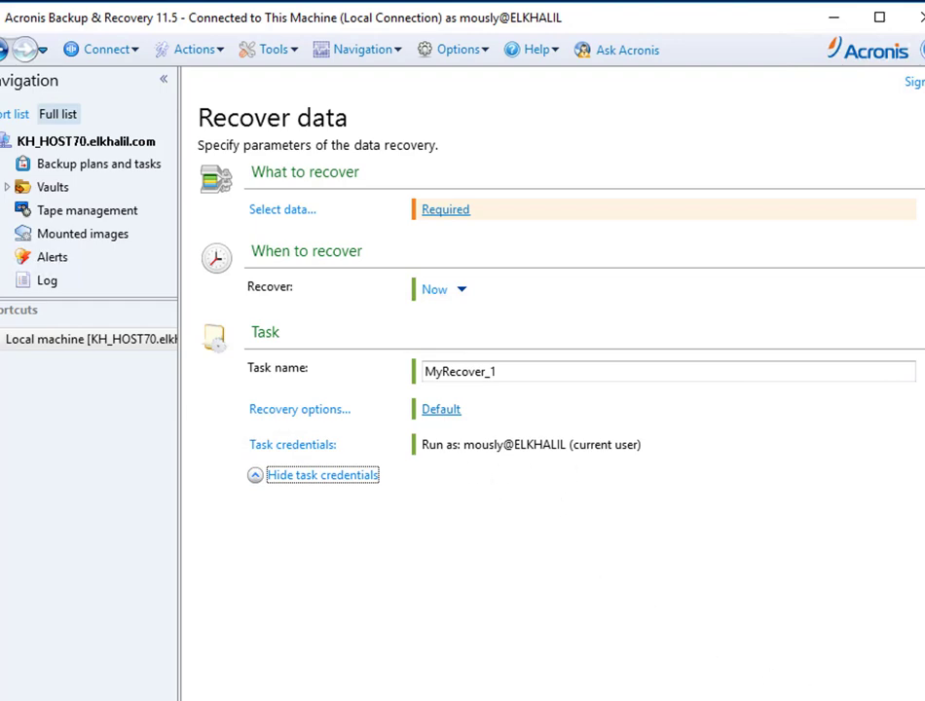
{"action": "left_click", "coordinate": [877, 697]}
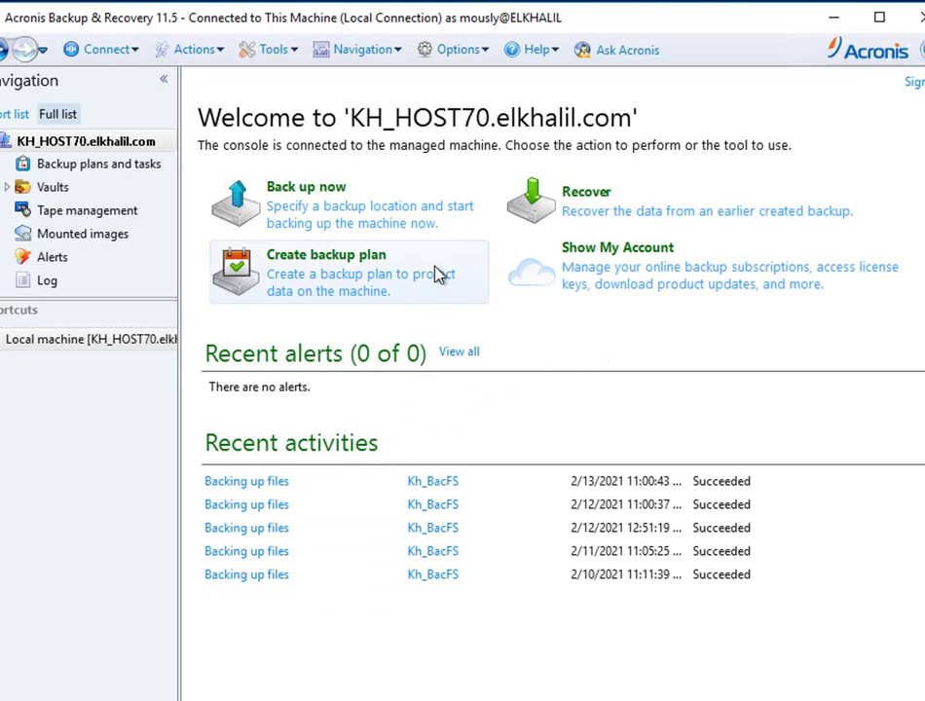
{"action": "left_click", "coordinate": [290, 54]}
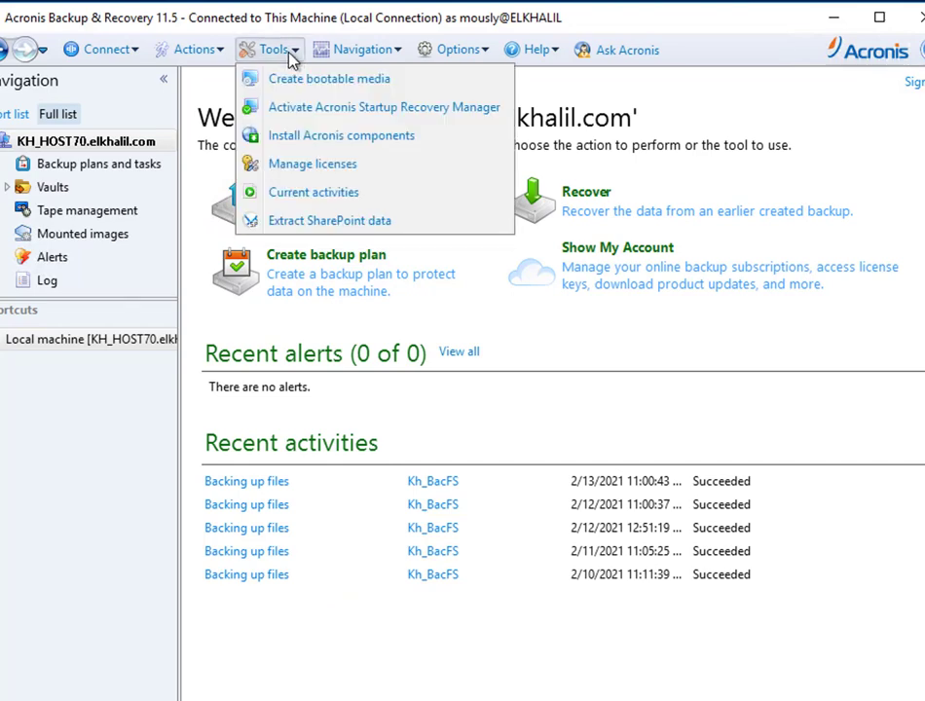
{"action": "mouse_move", "coordinate": [200, 53]}
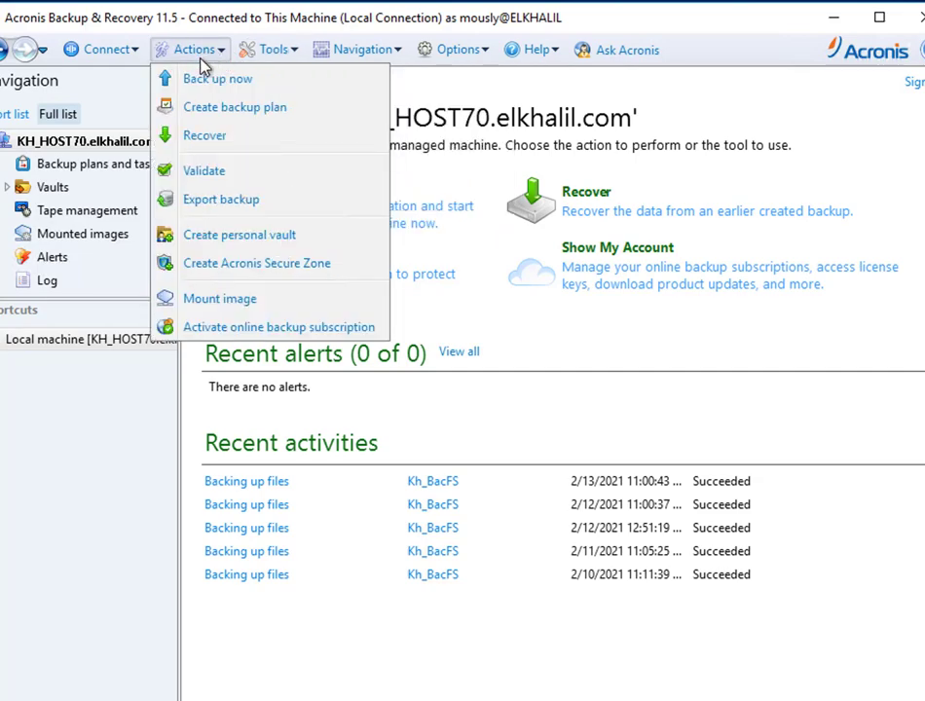
- Open the machine's backup plans and tasks and select the MyRecover_1 task
{"action": "left_click", "coordinate": [71, 169]}
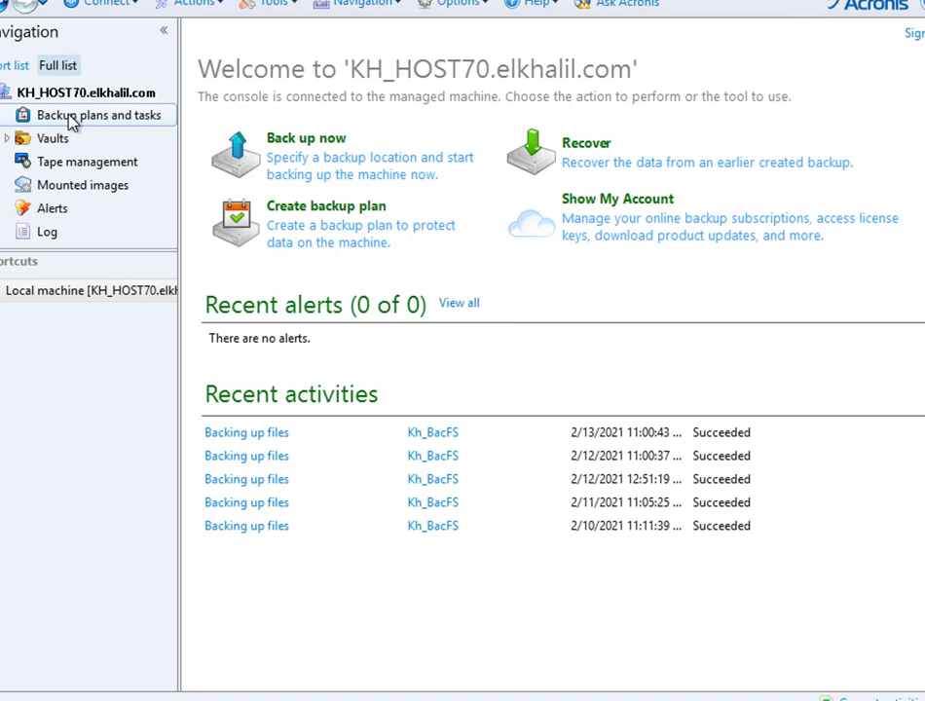
{"action": "left_click", "coordinate": [70, 121]}
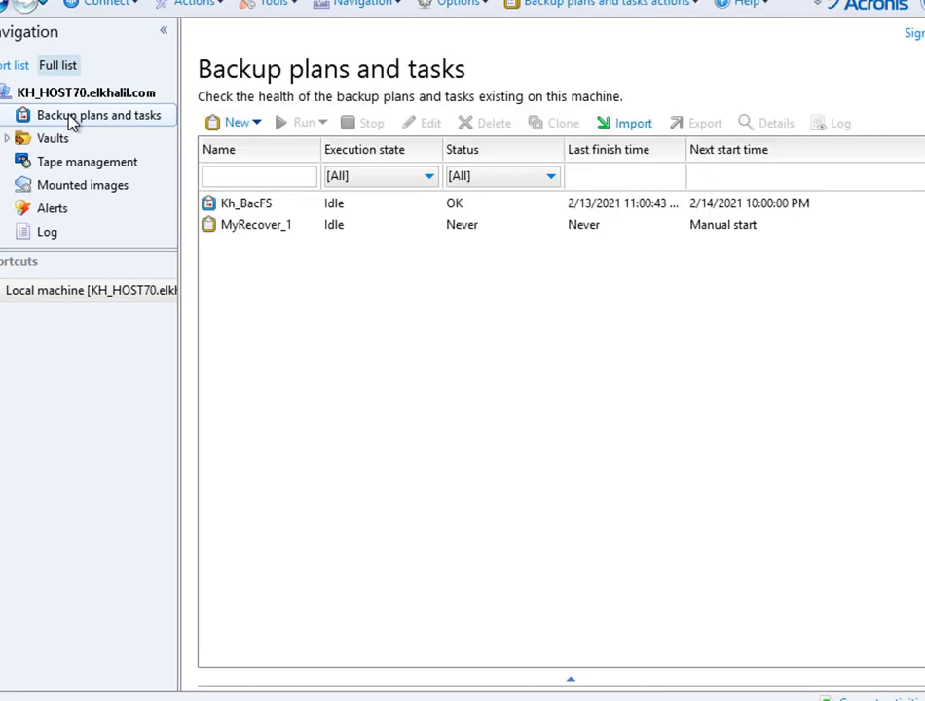
{"action": "left_click", "coordinate": [286, 228]}
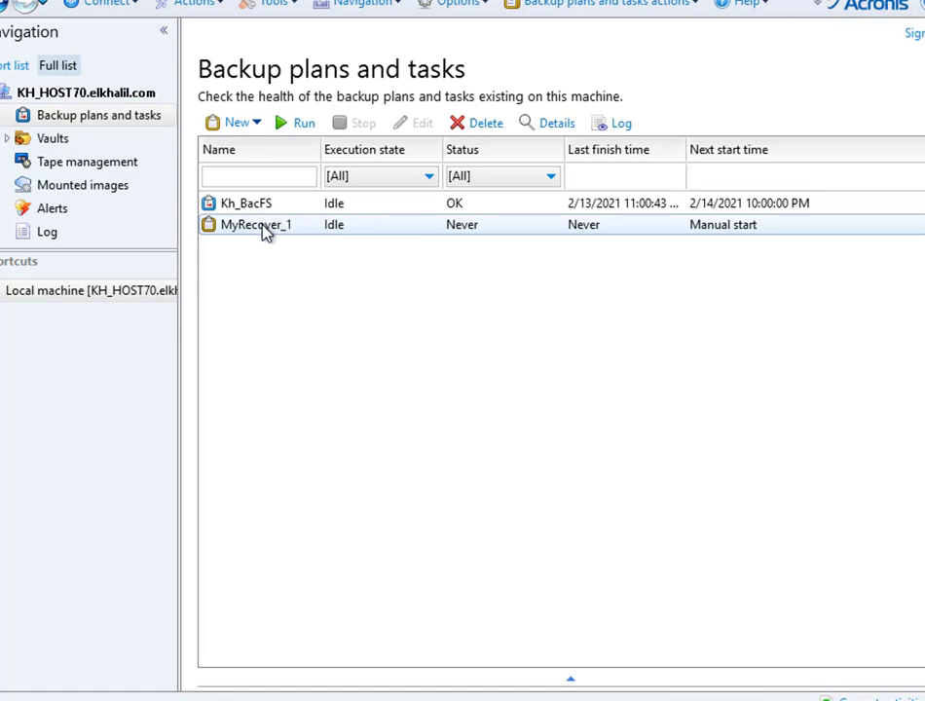
- Review the MyRecover_1 task's general, backup, settings and history details, and close them
{"action": "left_click", "coordinate": [553, 127]}
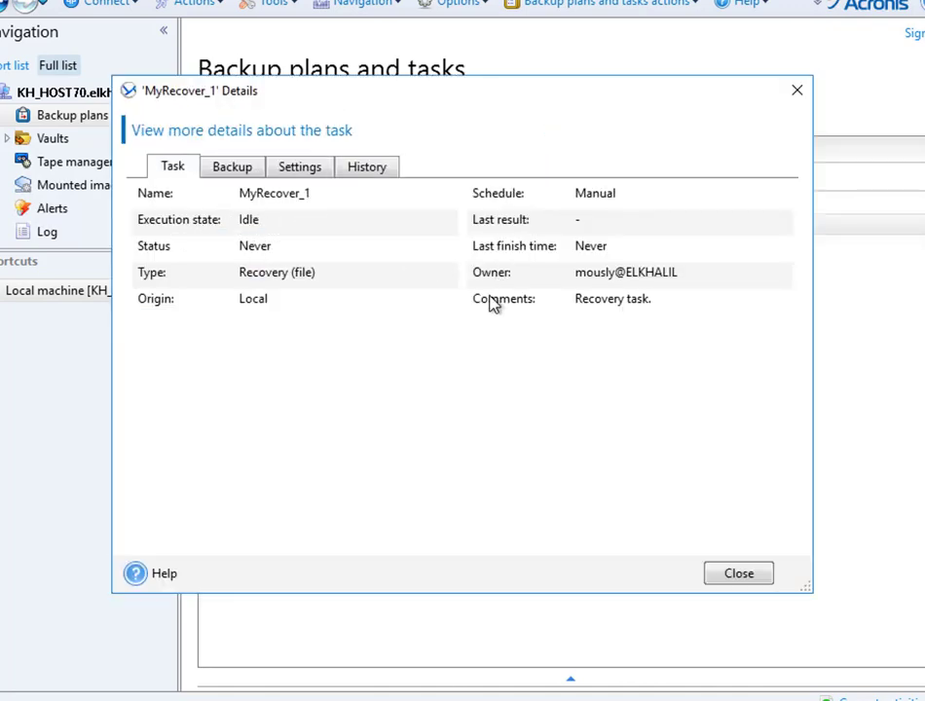
{"action": "left_click", "coordinate": [245, 170]}
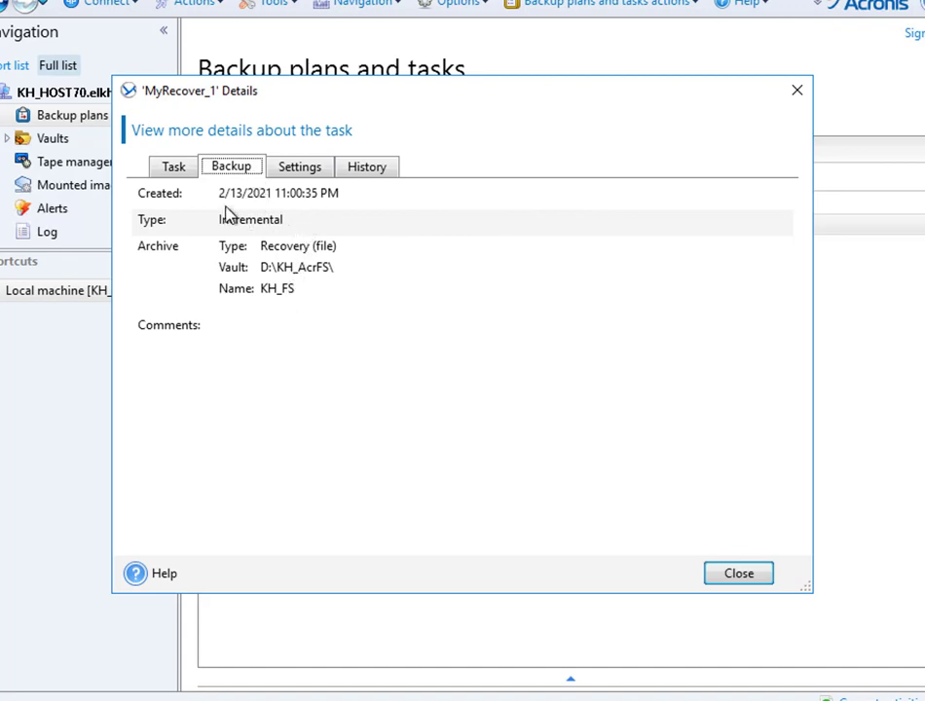
{"action": "left_click", "coordinate": [287, 171]}
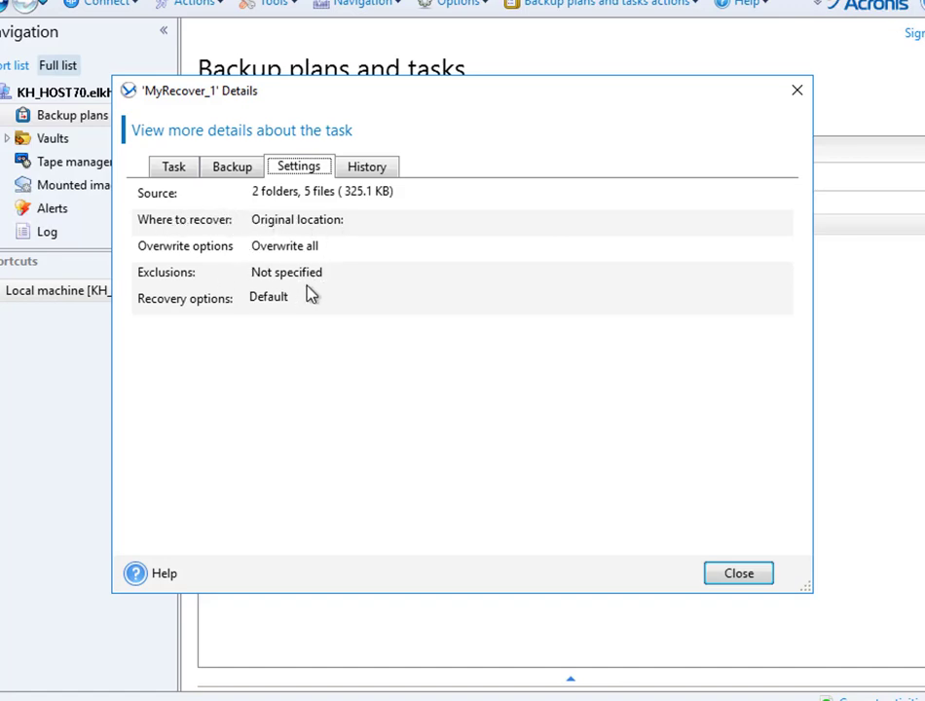
{"action": "left_click", "coordinate": [358, 177]}
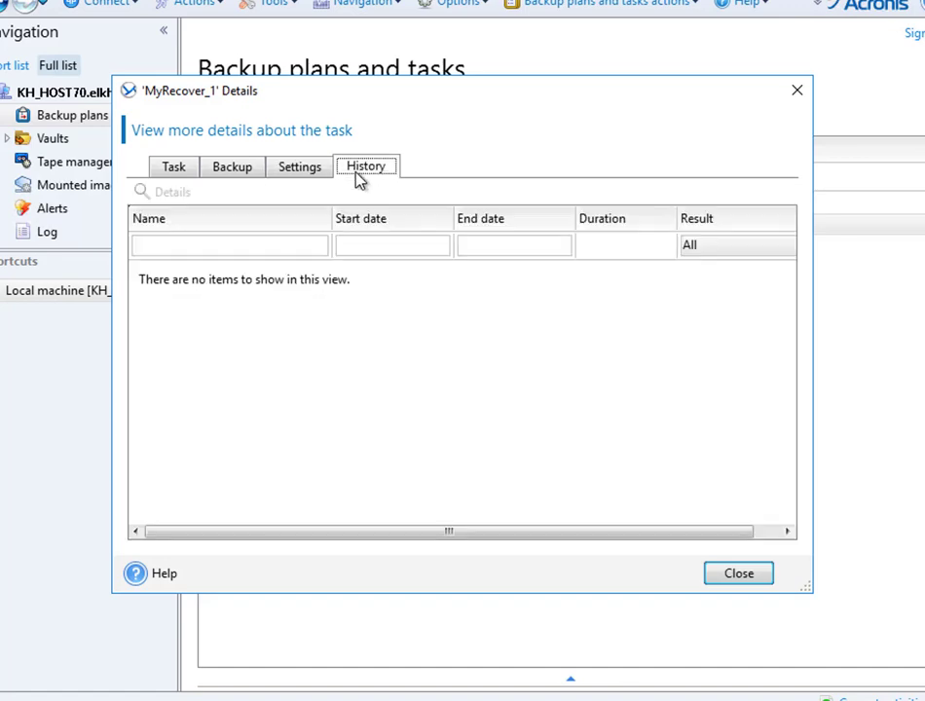
{"action": "left_click", "coordinate": [185, 173]}
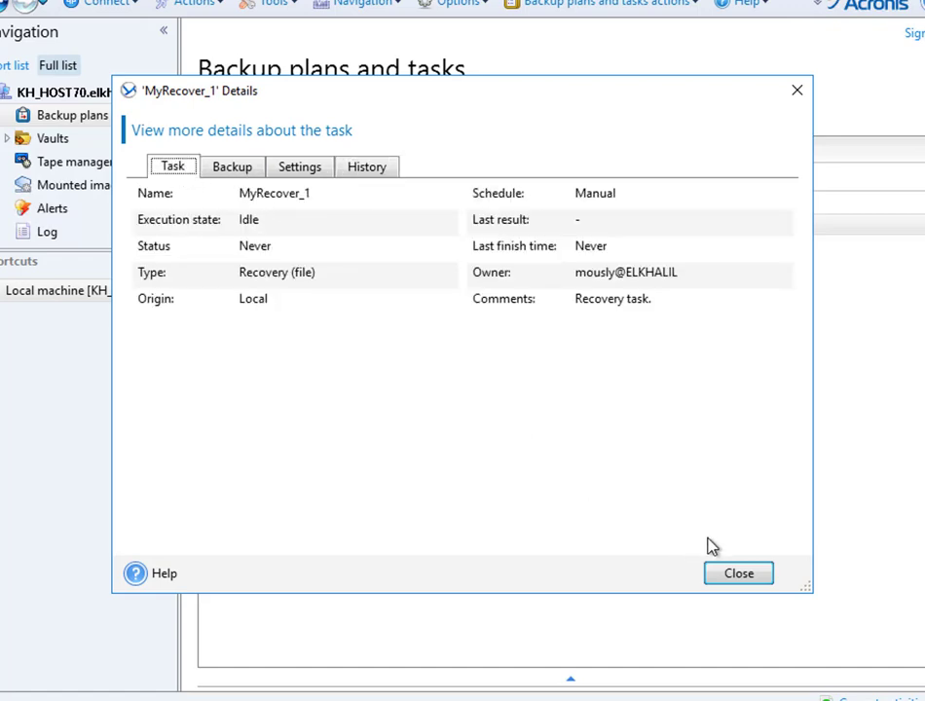
{"action": "left_click", "coordinate": [746, 576]}
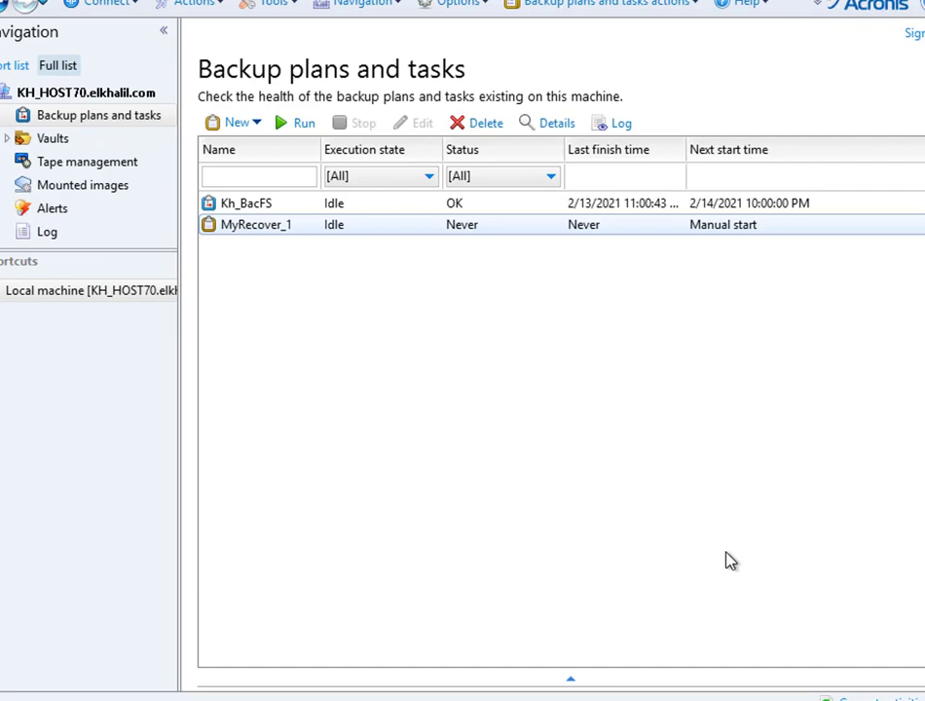
- Run the MyRecover_1 recovery task and dismiss the task information notice when it finishes
{"action": "right_click", "coordinate": [356, 232]}
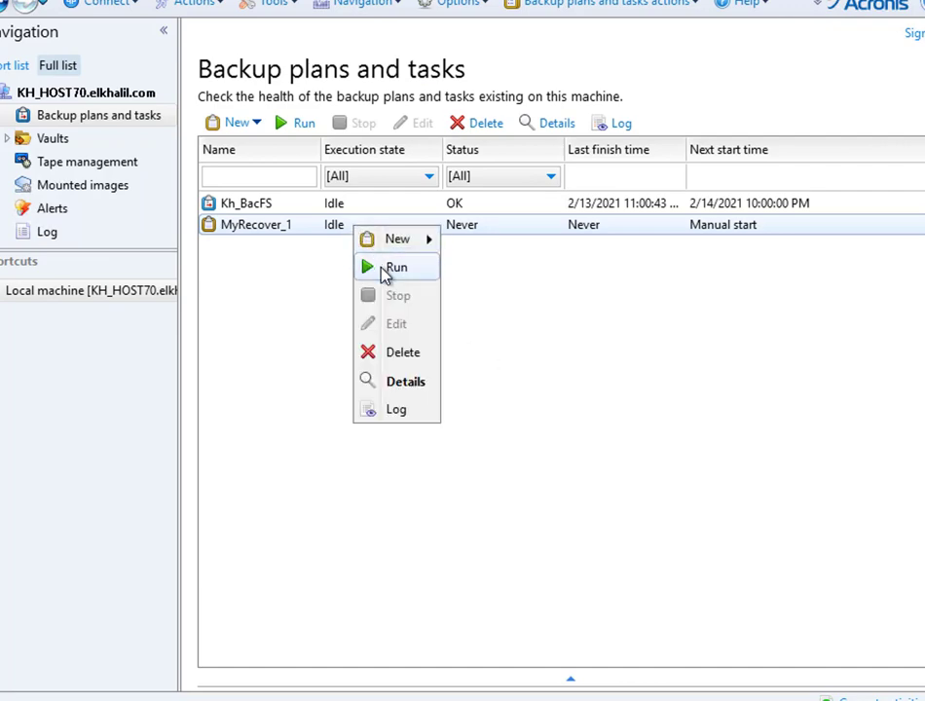
{"action": "left_click", "coordinate": [386, 276]}
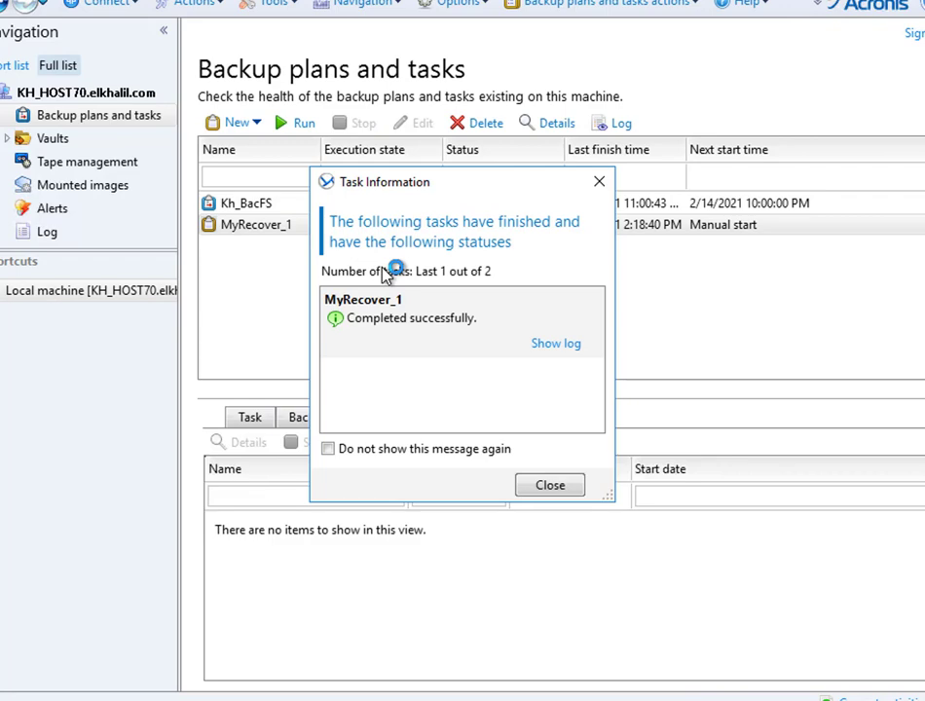
{"action": "left_click", "coordinate": [547, 492]}
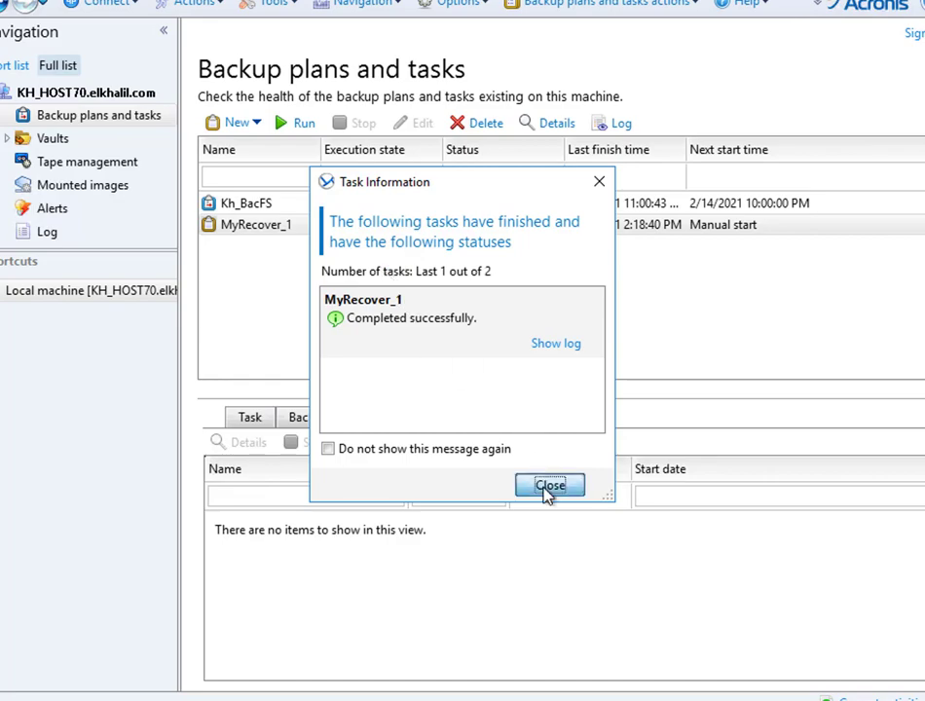